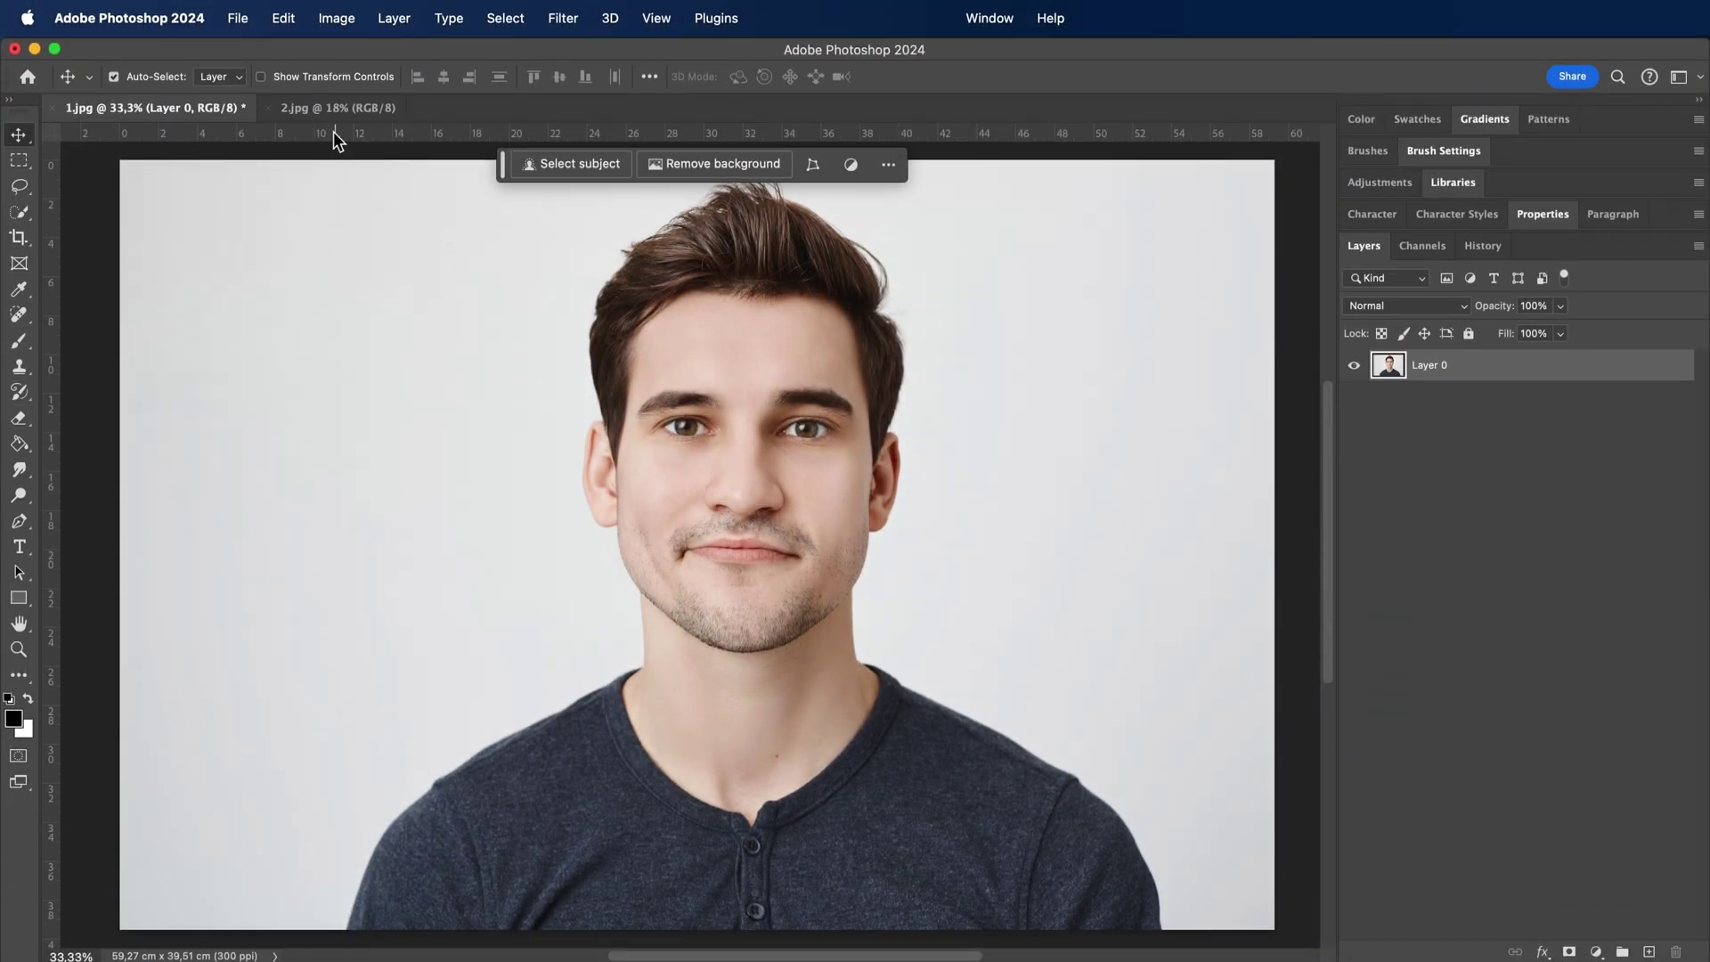
In 2.jpg, draw a freehand lasso selection around the man's beard, moustache and sideburns
left_click(319, 108)
left_click(1673, 370)
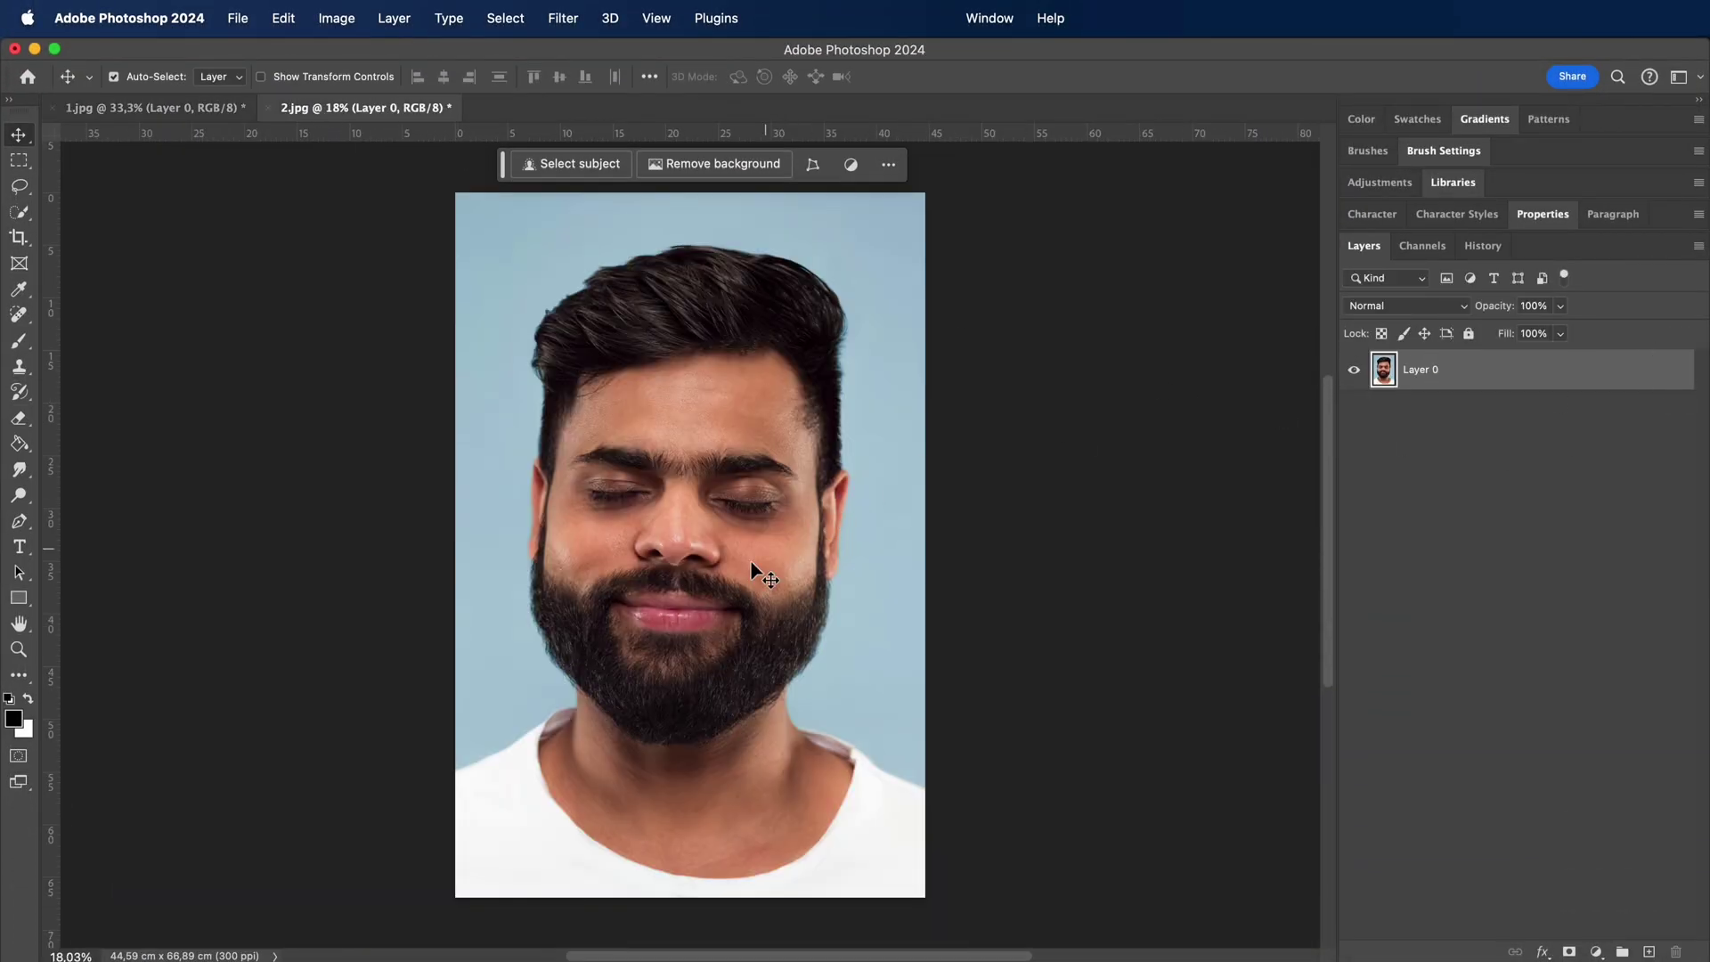
scroll(712, 556, "up", 5)
left_click_drag(704, 627, 739, 532)
scroll(813, 455, "up", 3)
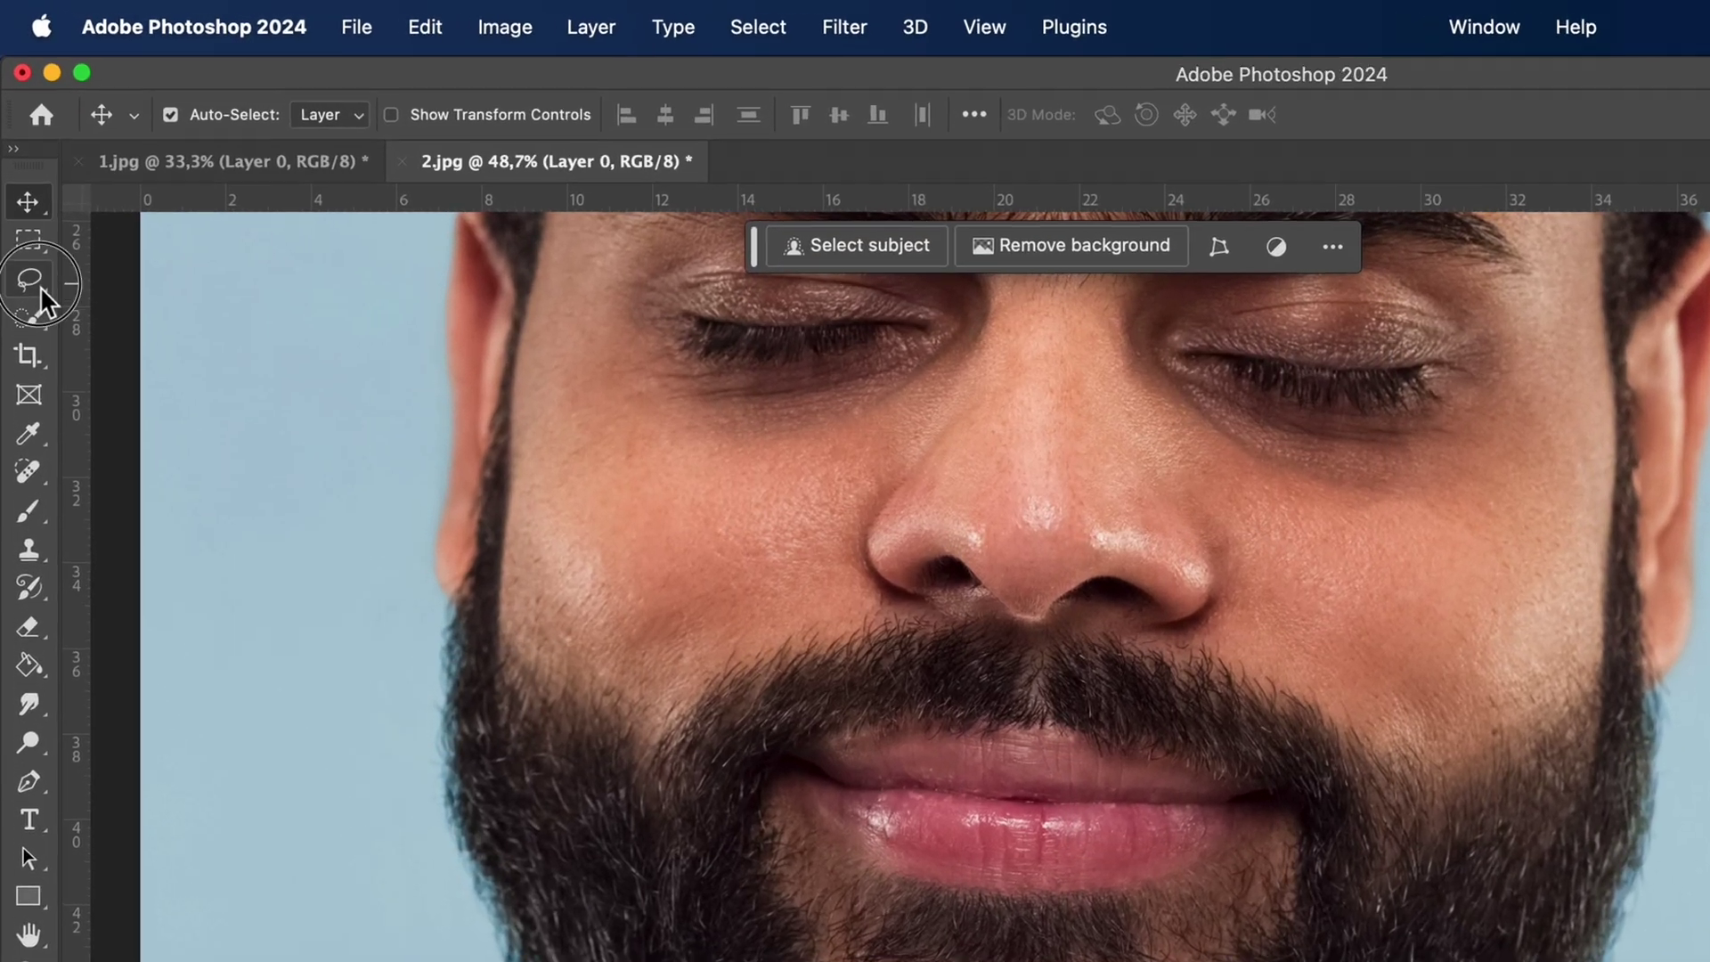
left_click(18, 186)
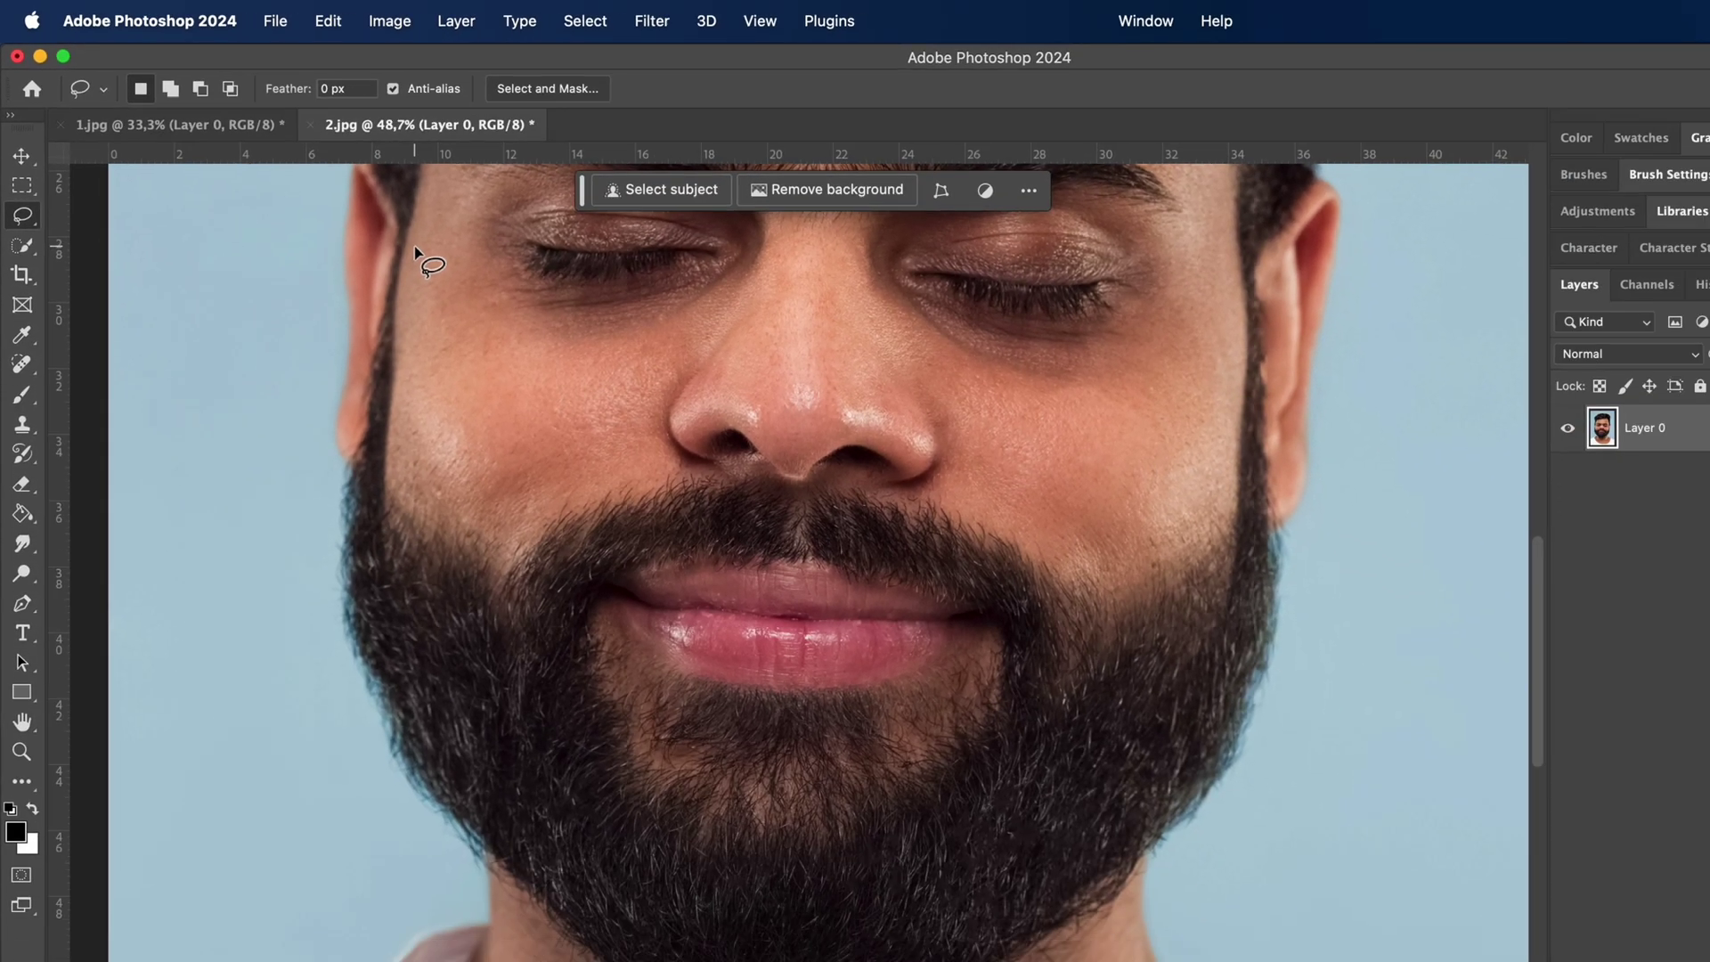
mouse_move(536, 317)
left_mouse_down()
mouse_move(544, 554)
mouse_move(635, 612)
left_mouse_up()
mouse_move(422, 408)
left_mouse_down()
mouse_move(575, 391)
mouse_move(817, 426)
left_mouse_up()
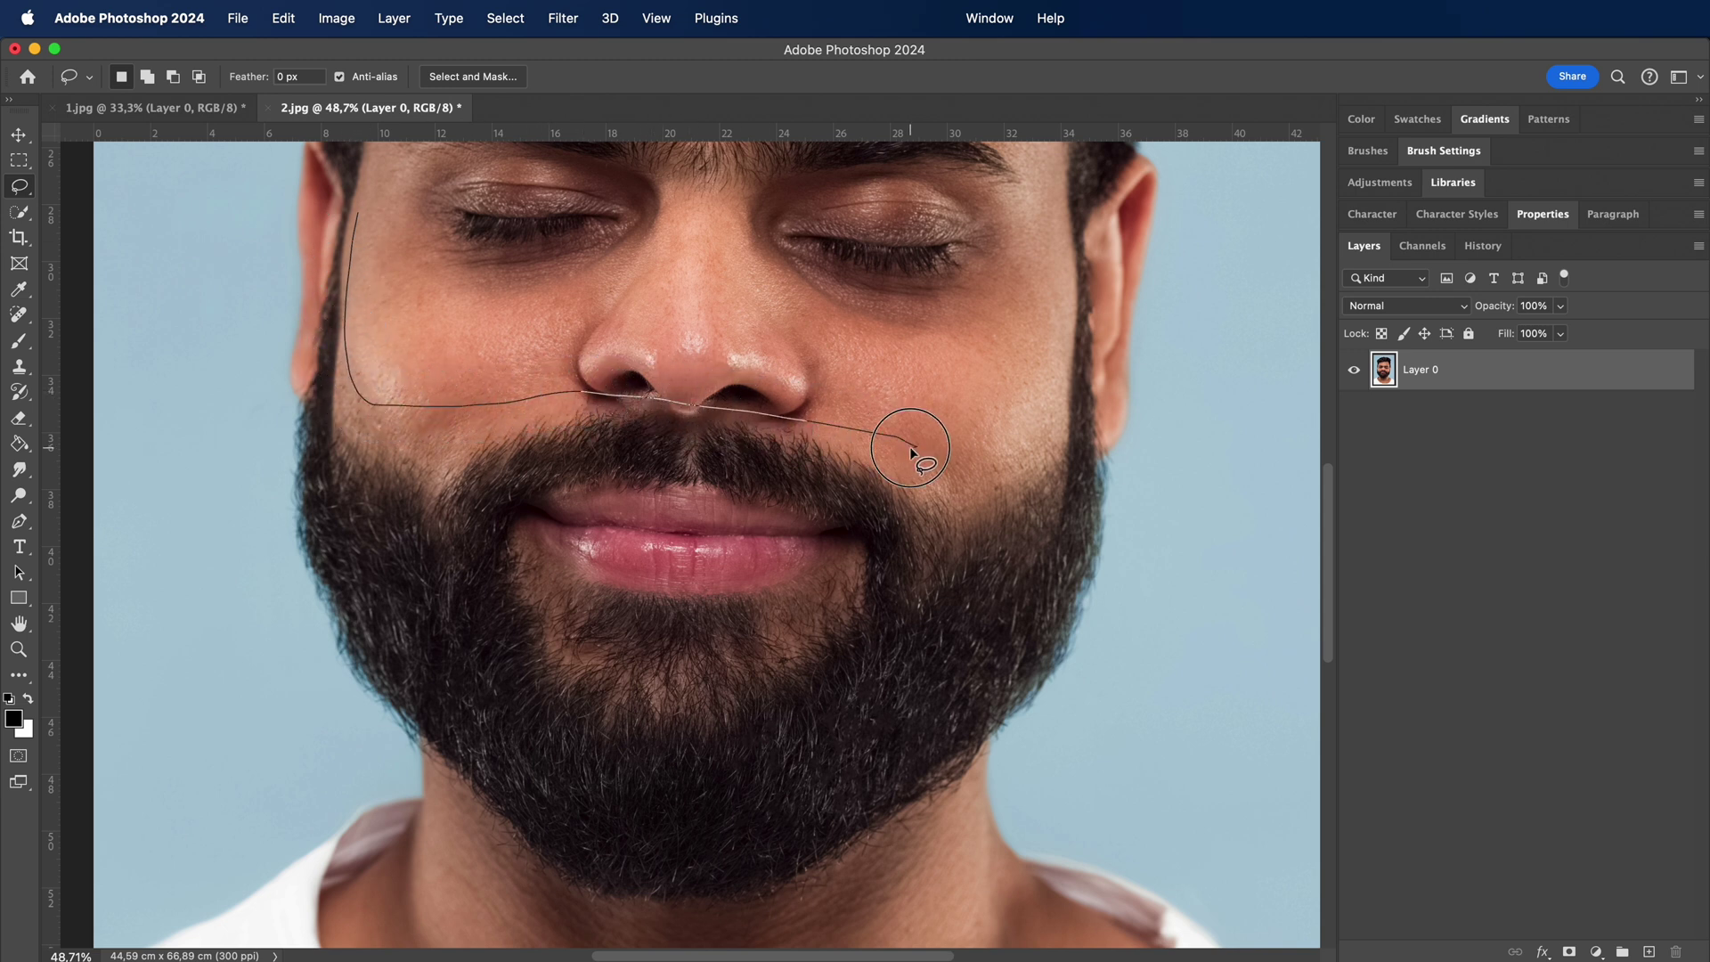
mouse_move(910, 452)
left_mouse_down()
mouse_move(985, 428)
mouse_move(1069, 273)
mouse_move(1094, 272)
mouse_move(1182, 438)
mouse_move(1149, 602)
mouse_move(1088, 731)
mouse_move(1018, 820)
mouse_move(840, 920)
mouse_move(730, 948)
mouse_move(608, 917)
mouse_move(436, 825)
left_mouse_up()
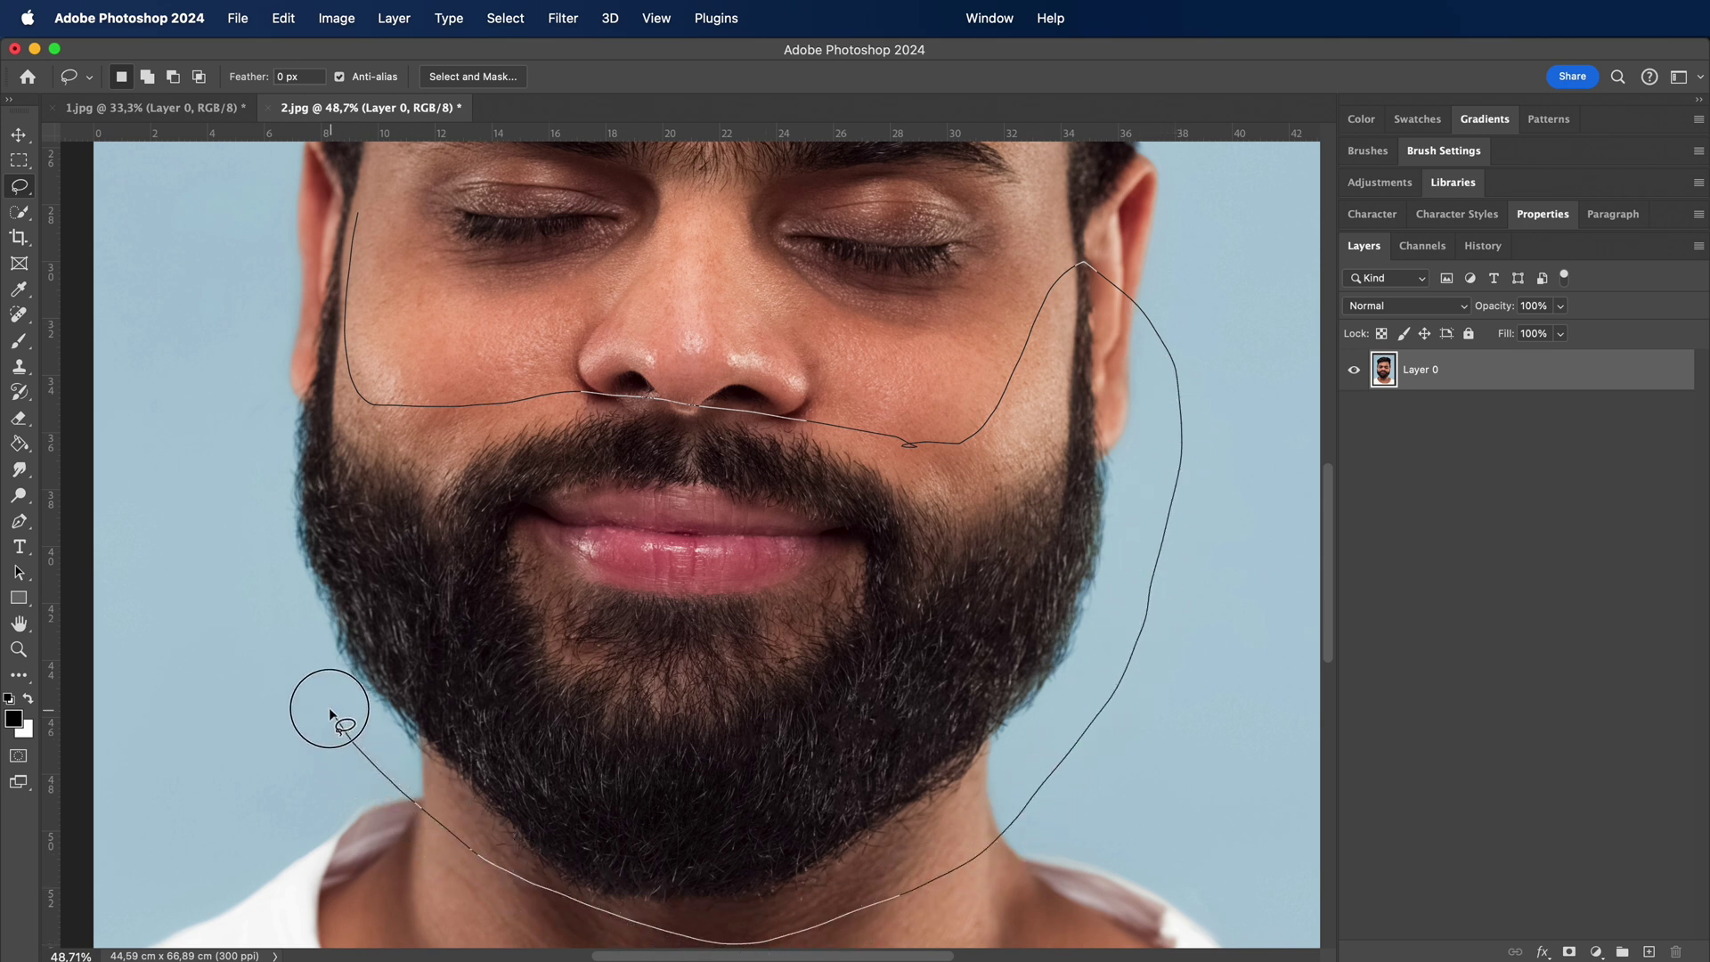
mouse_move(331, 715)
left_mouse_down()
mouse_move(278, 565)
mouse_move(290, 351)
mouse_move(343, 223)
mouse_move(372, 223)
left_mouse_up()
Open Select and Mask for the lasso selection and subtract the rough selected area with the Quick Selection tool at size 150
left_click(497, 19)
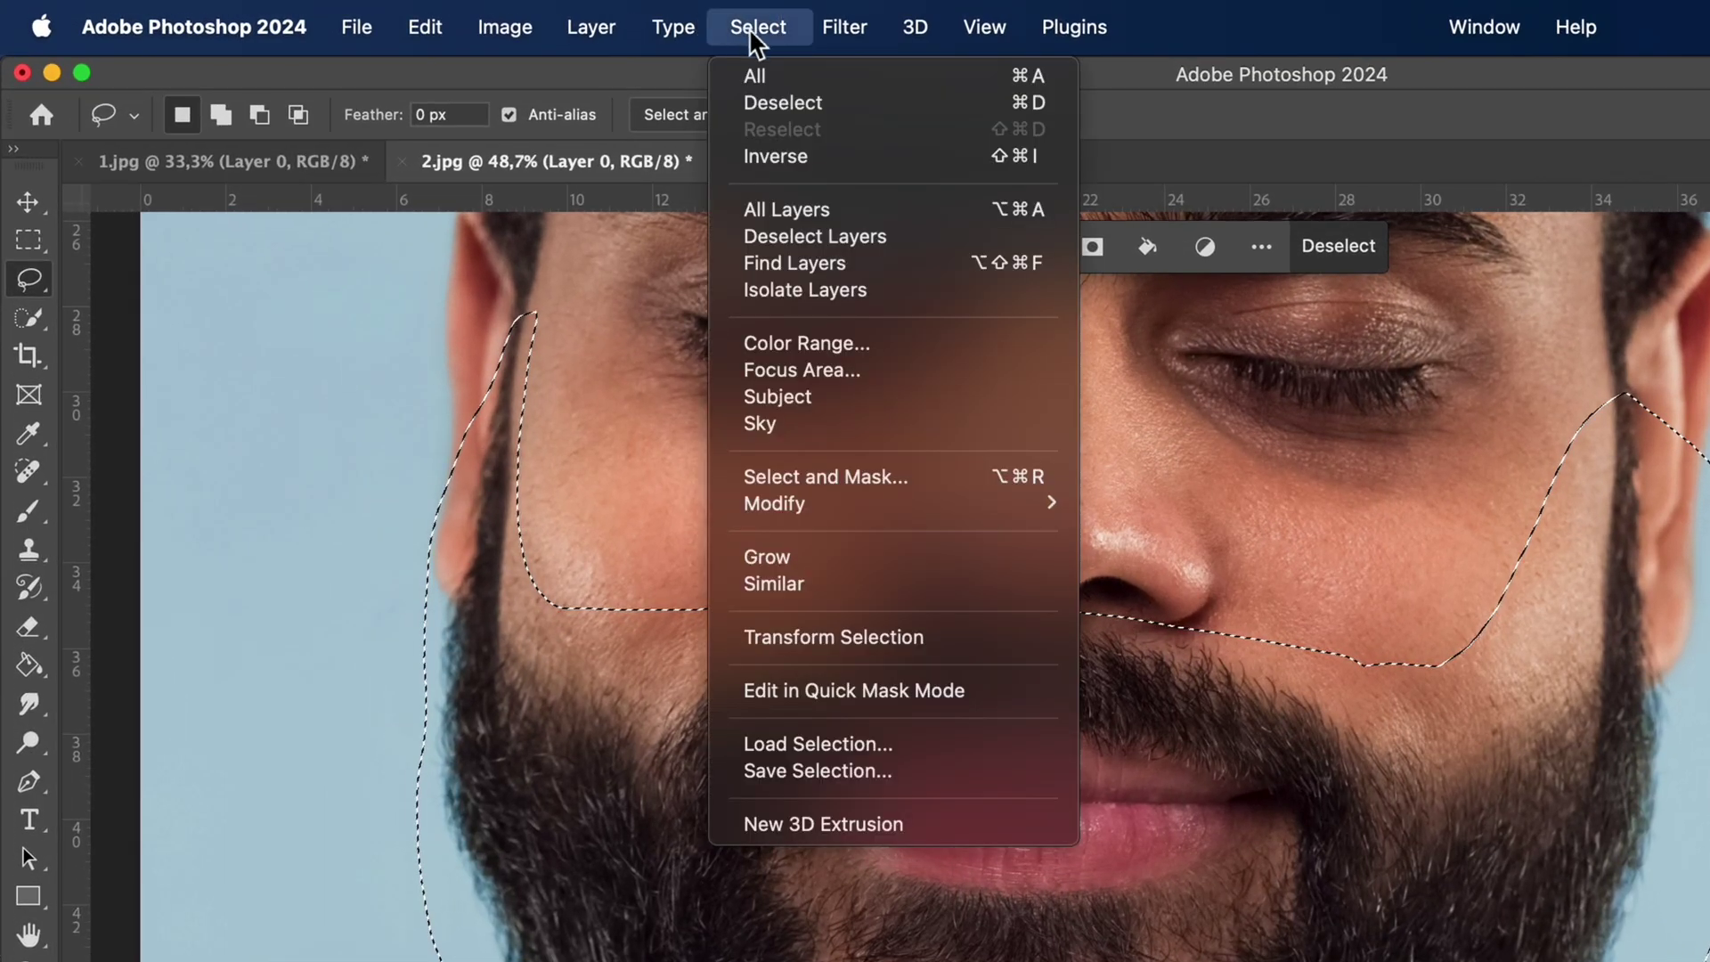
left_click(856, 480)
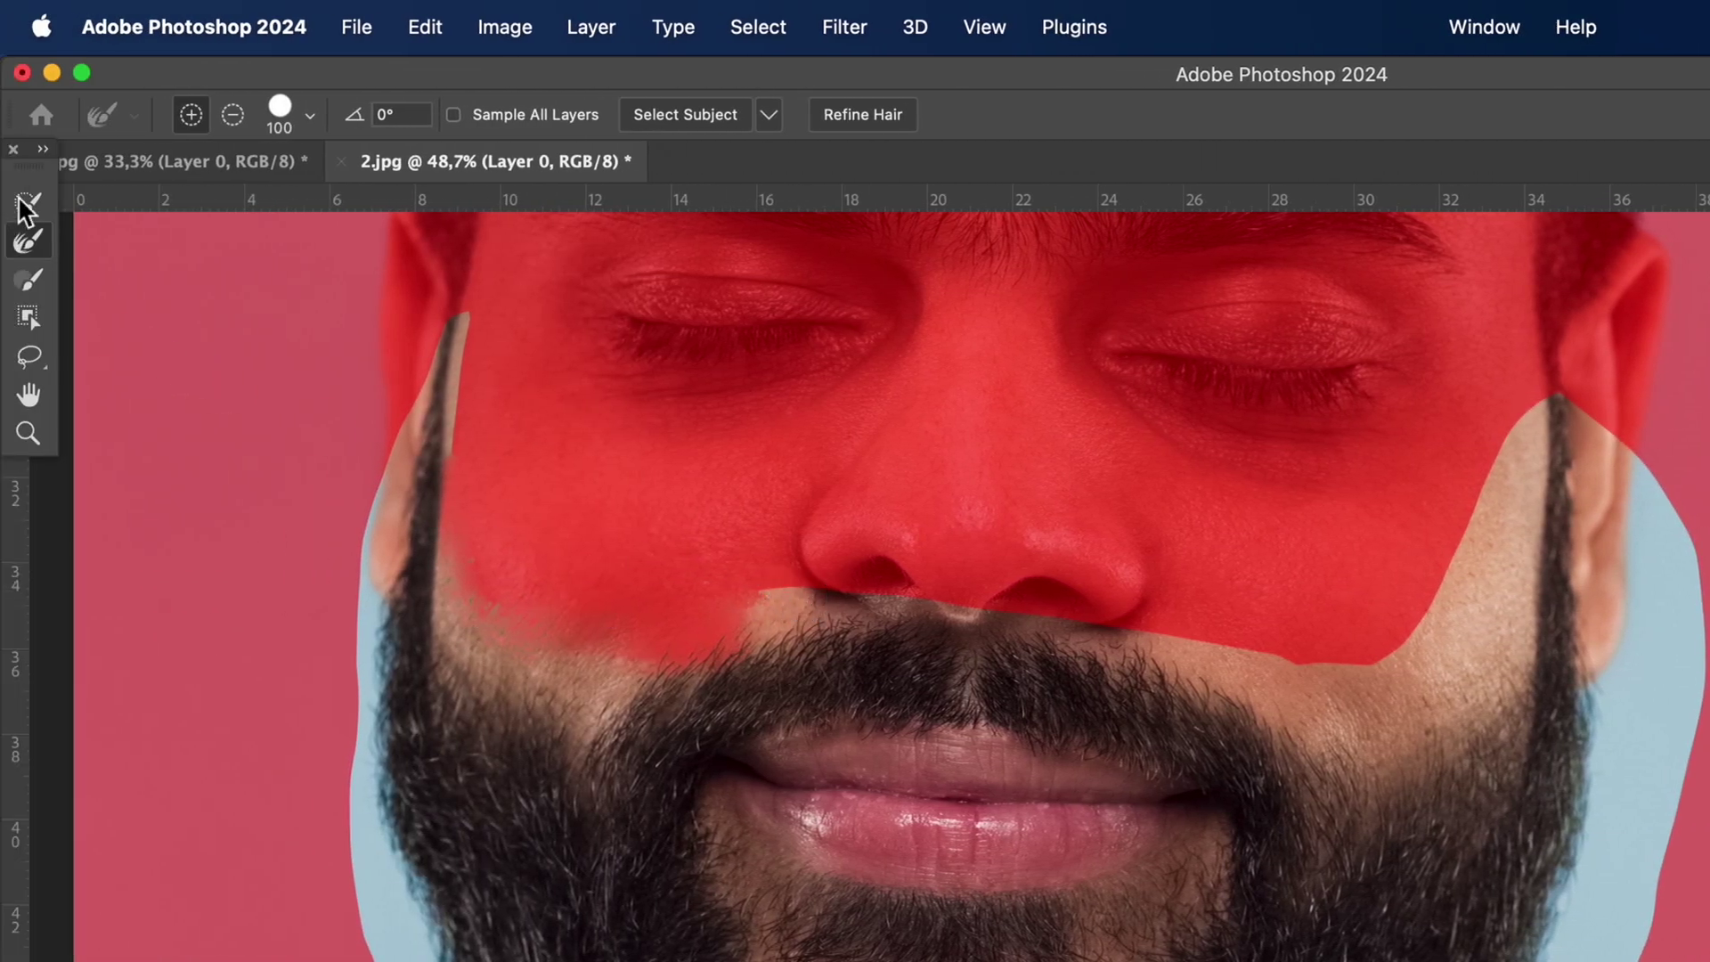
left_click(24, 205)
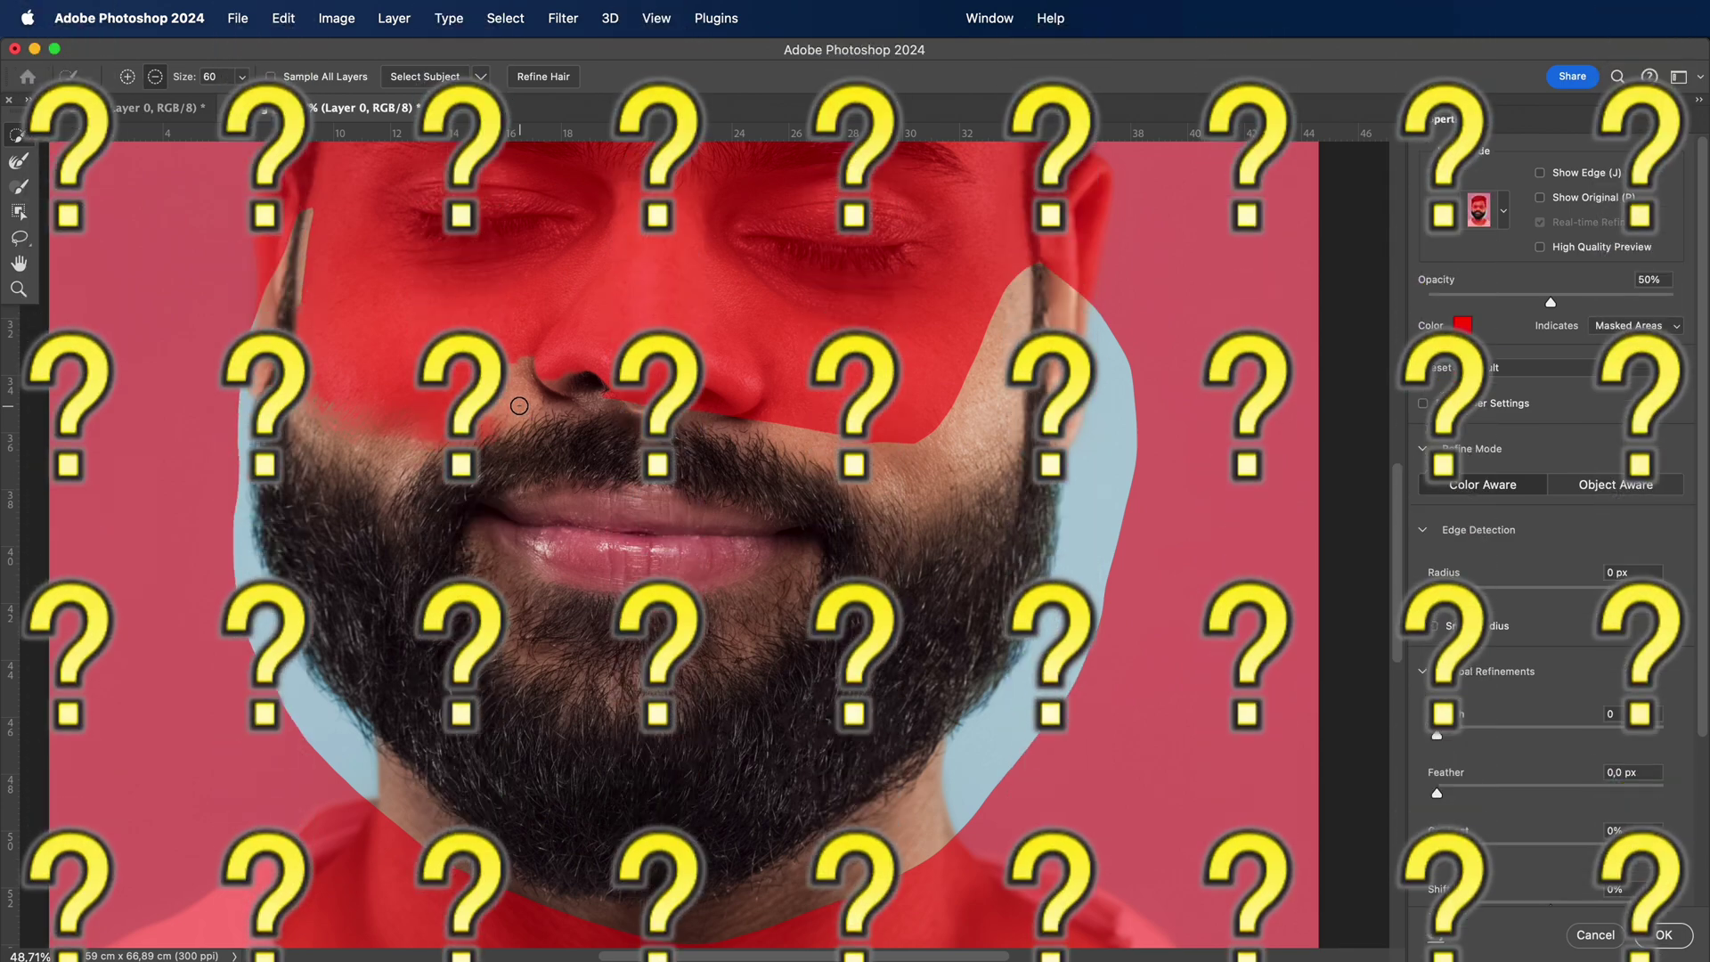
left_click_drag(522, 408, 521, 390)
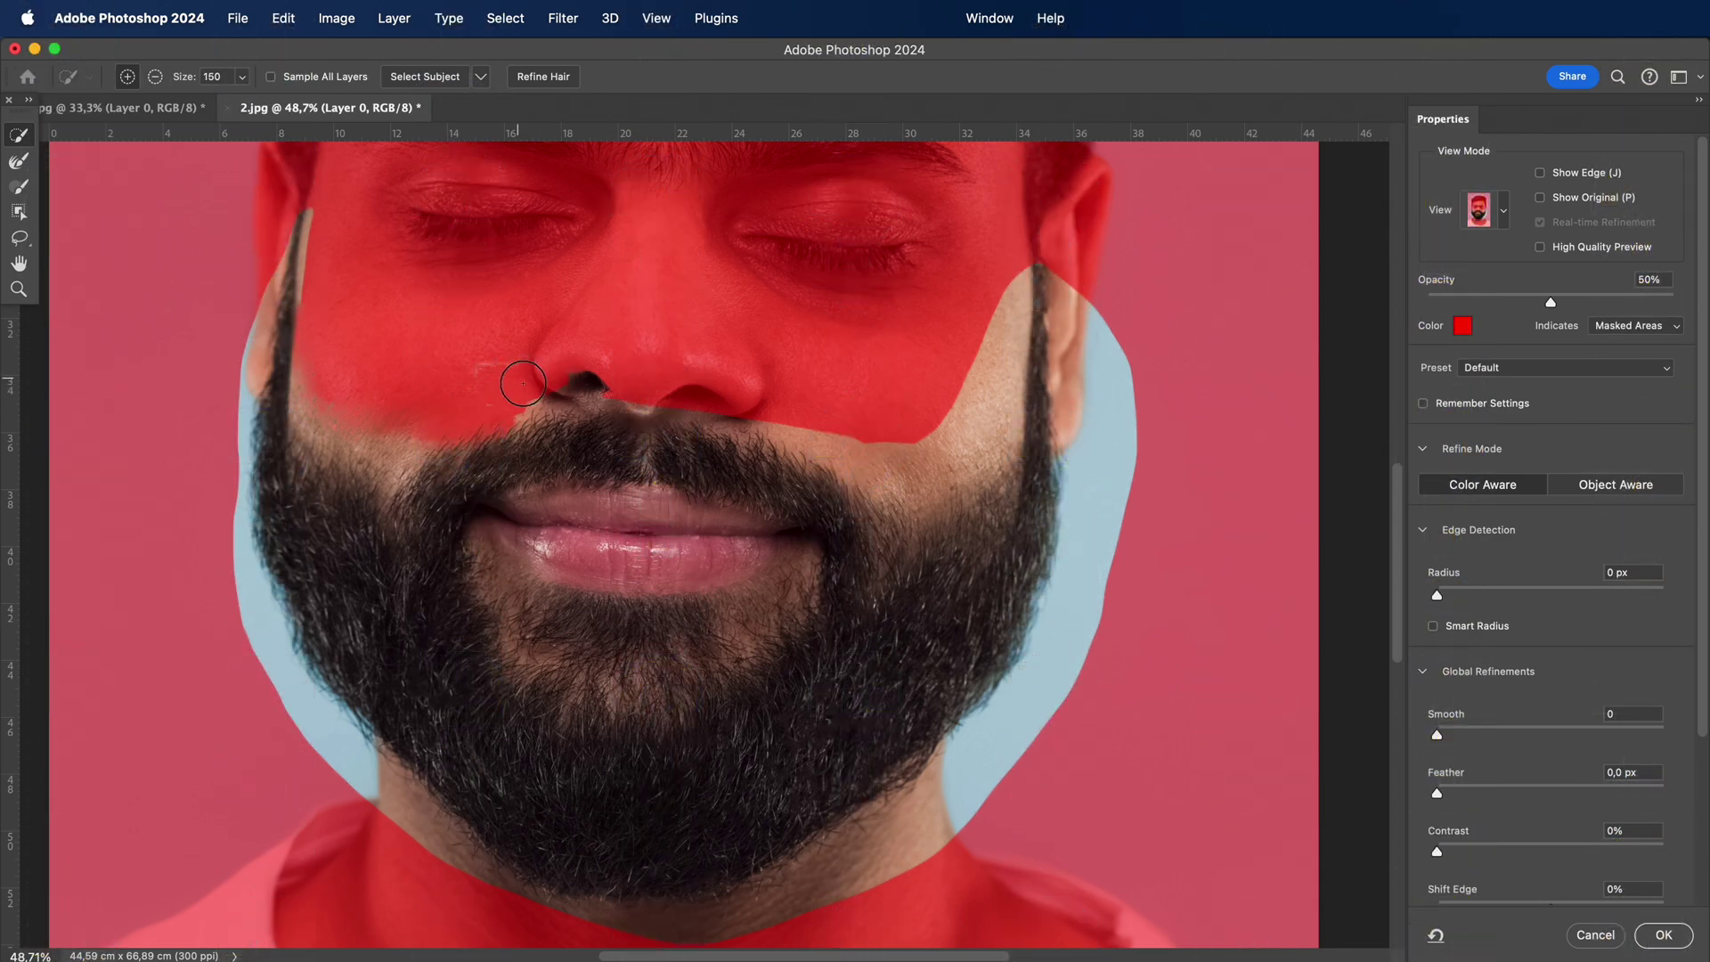
mouse_move(506, 368)
left_mouse_down()
mouse_move(636, 372)
mouse_move(631, 392)
mouse_move(455, 414)
mouse_move(735, 402)
mouse_move(943, 462)
mouse_move(1022, 369)
mouse_move(1110, 363)
mouse_move(1118, 453)
mouse_move(1094, 561)
mouse_move(991, 773)
mouse_move(902, 857)
mouse_move(687, 939)
mouse_move(502, 889)
mouse_move(412, 837)
mouse_move(250, 693)
mouse_move(232, 469)
mouse_move(242, 364)
mouse_move(276, 285)
mouse_move(300, 340)
mouse_move(436, 448)
mouse_move(577, 449)
mouse_move(419, 435)
left_mouse_up()
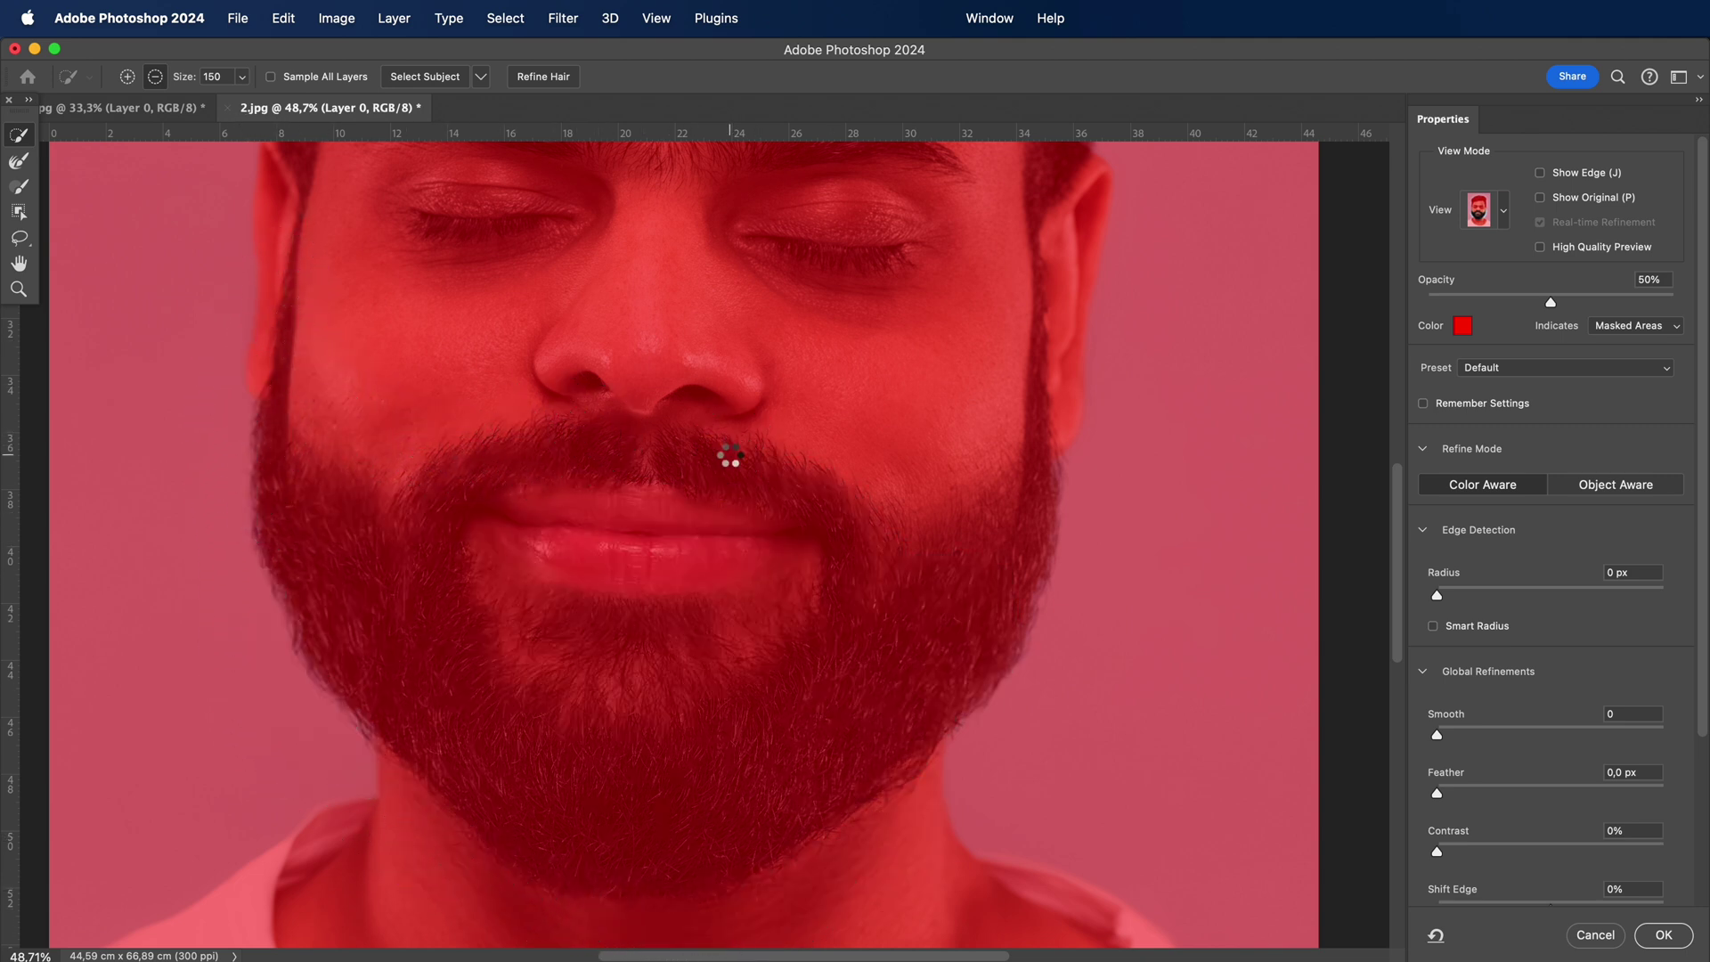
Add the beard, moustache and both sideburns to the selection with the Quick Selection tool at size 150
scroll(176, 248, "left", 5)
mouse_move(988, 469)
left_mouse_down()
mouse_move(662, 449)
mouse_move(778, 512)
mouse_move(607, 515)
mouse_move(508, 584)
mouse_move(372, 488)
mouse_move(433, 631)
mouse_move(574, 757)
mouse_move(692, 792)
mouse_move(857, 777)
mouse_move(929, 744)
mouse_move(1089, 583)
mouse_move(1116, 535)
mouse_move(1137, 344)
left_mouse_up()
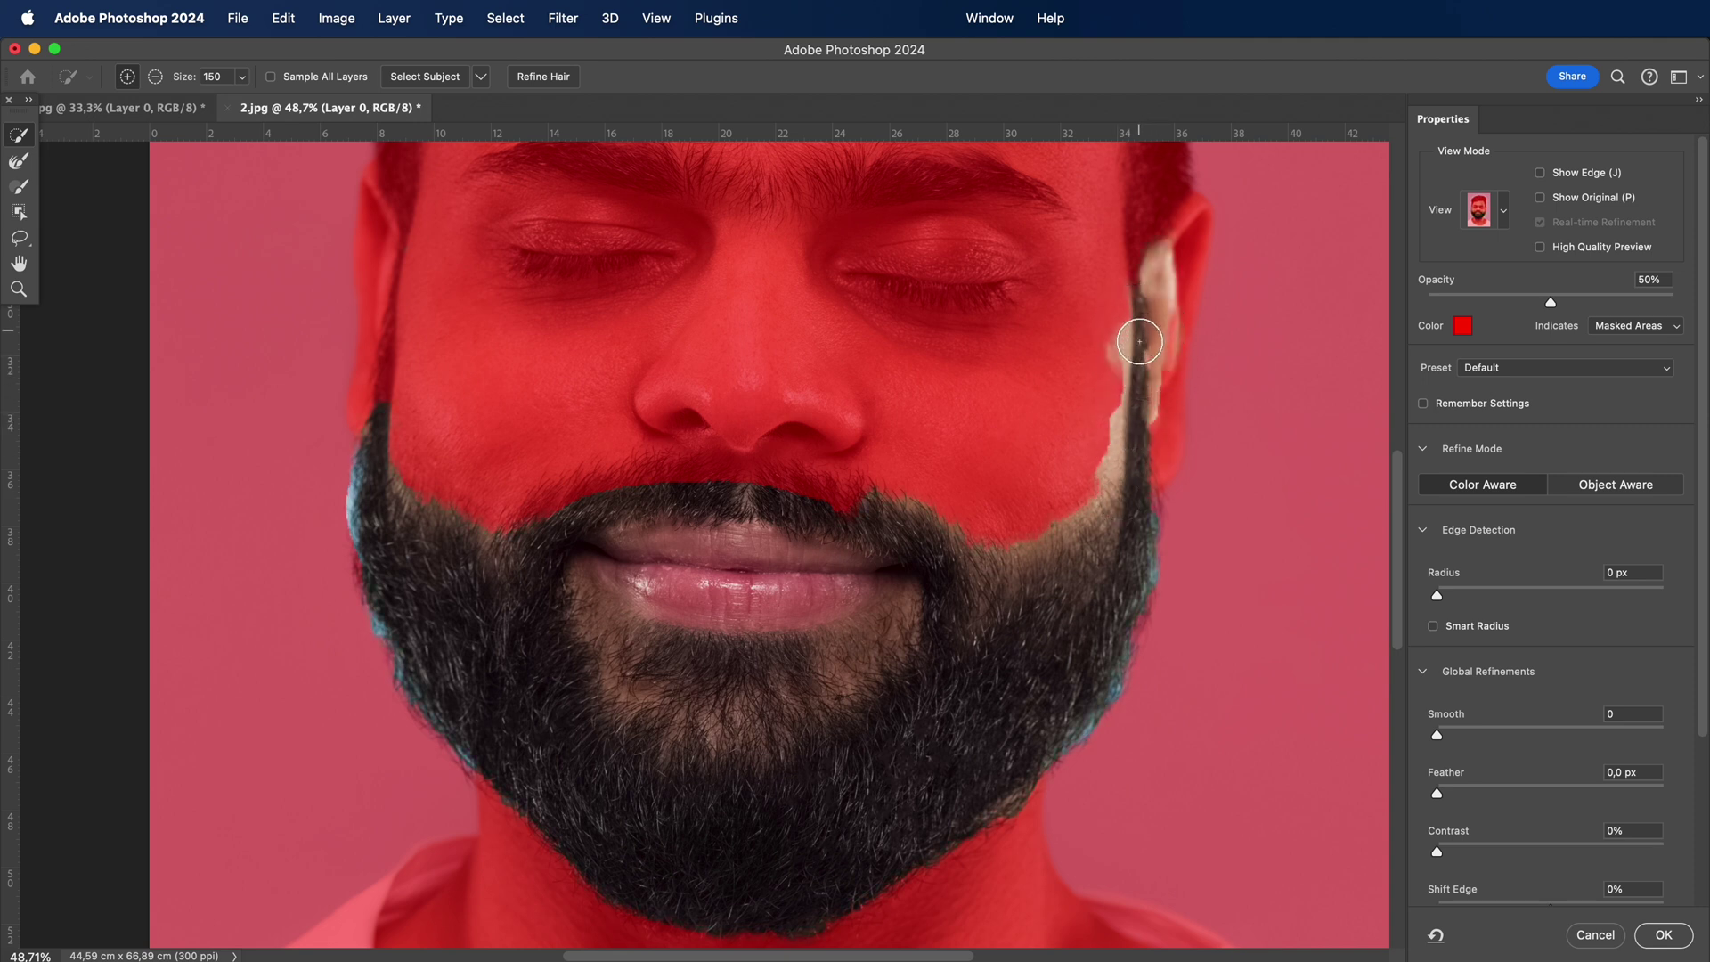
left_click_drag(379, 407, 382, 238)
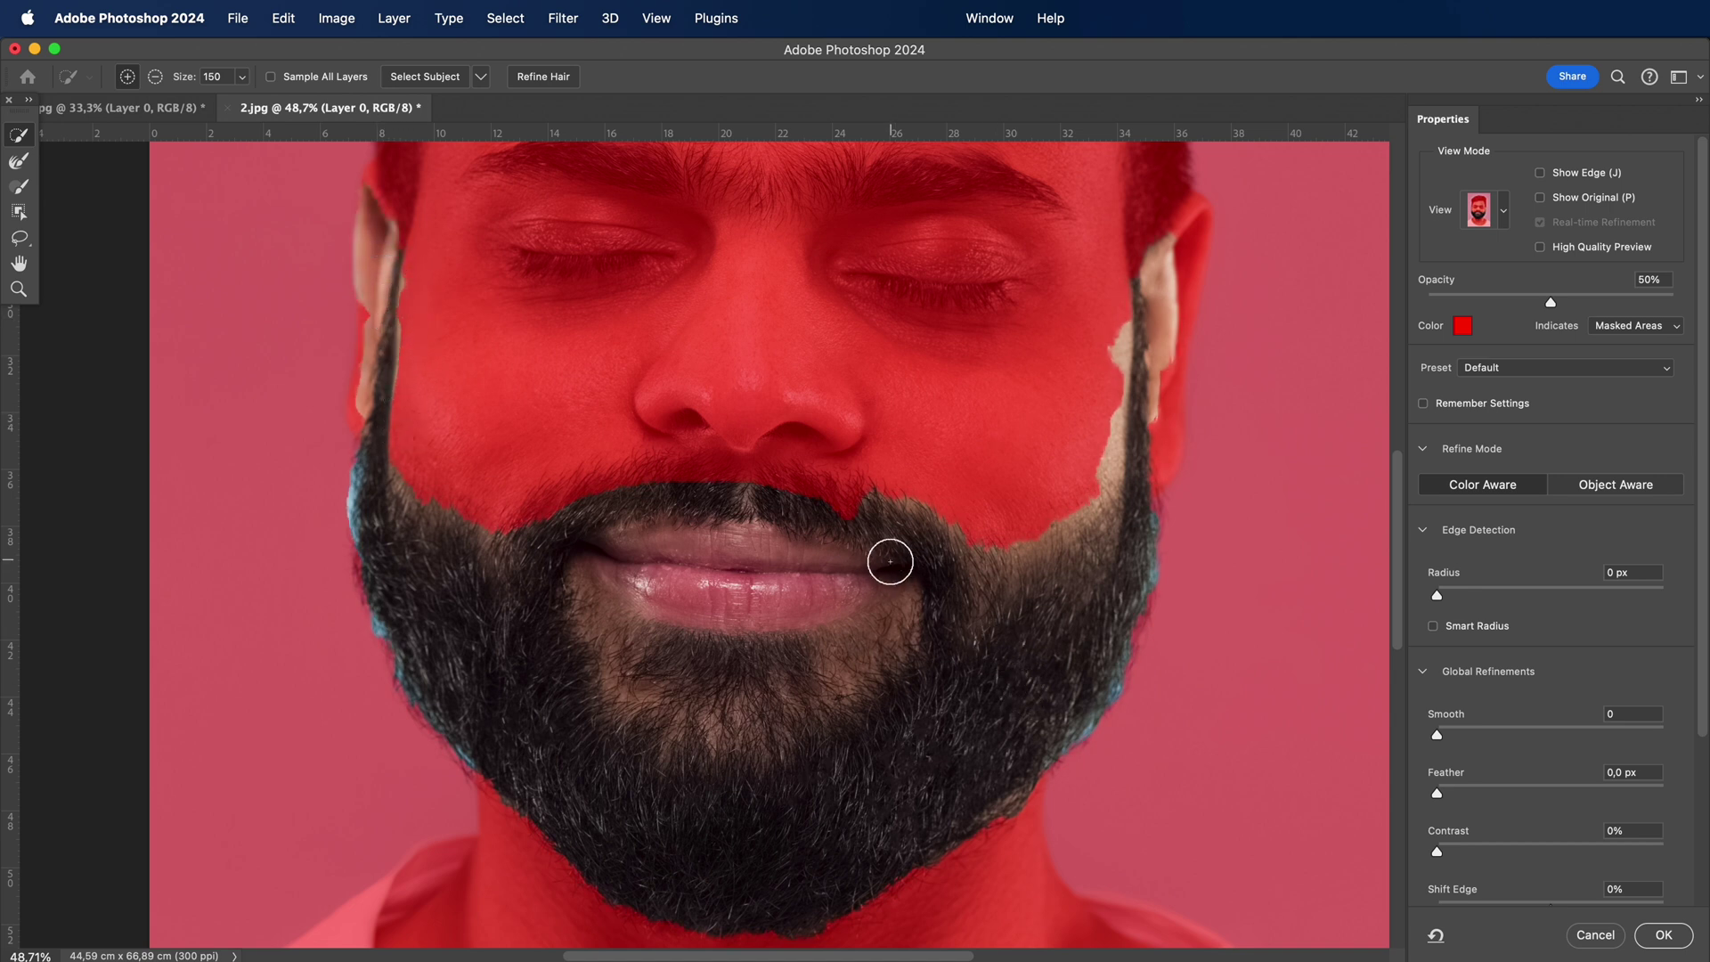
mouse_move(852, 513)
left_mouse_down()
mouse_move(736, 491)
mouse_move(612, 501)
mouse_move(533, 560)
mouse_move(513, 548)
mouse_move(625, 491)
mouse_move(799, 491)
mouse_move(892, 519)
mouse_move(765, 470)
mouse_move(600, 474)
mouse_move(529, 521)
mouse_move(523, 572)
left_mouse_up()
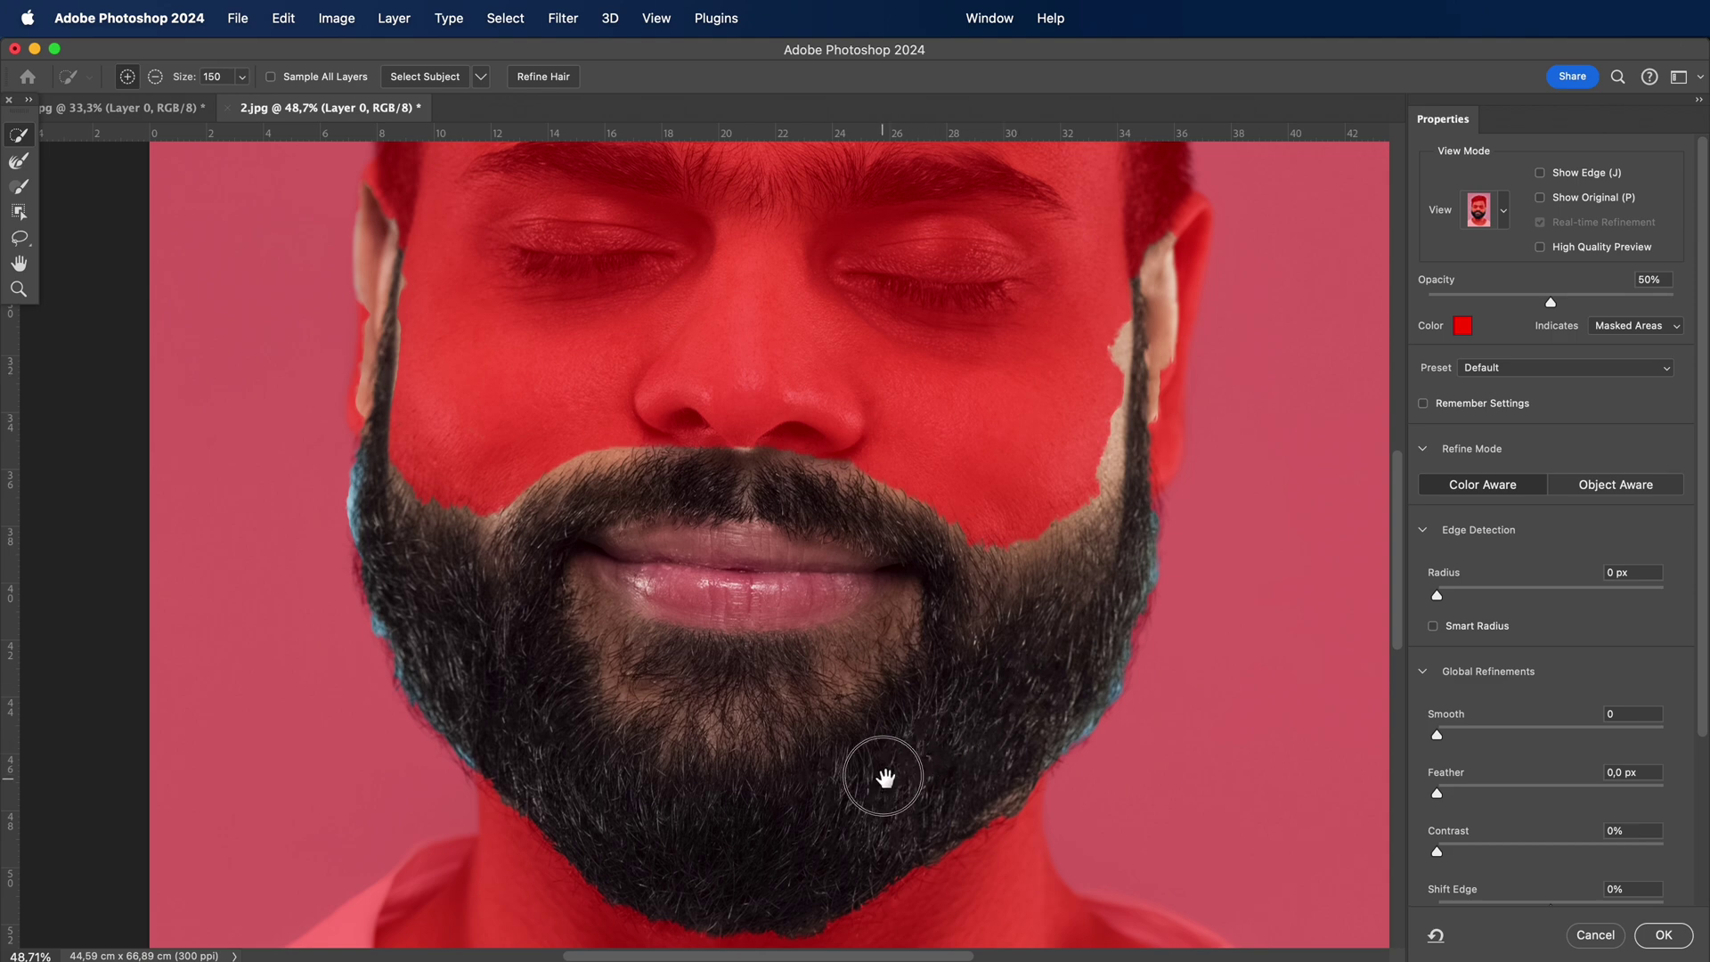
Refine the lower beard edge and the left side's outer edge, cheek line and sideburn with the Refine Edge Brush at size 100
left_click_drag(884, 777, 894, 652)
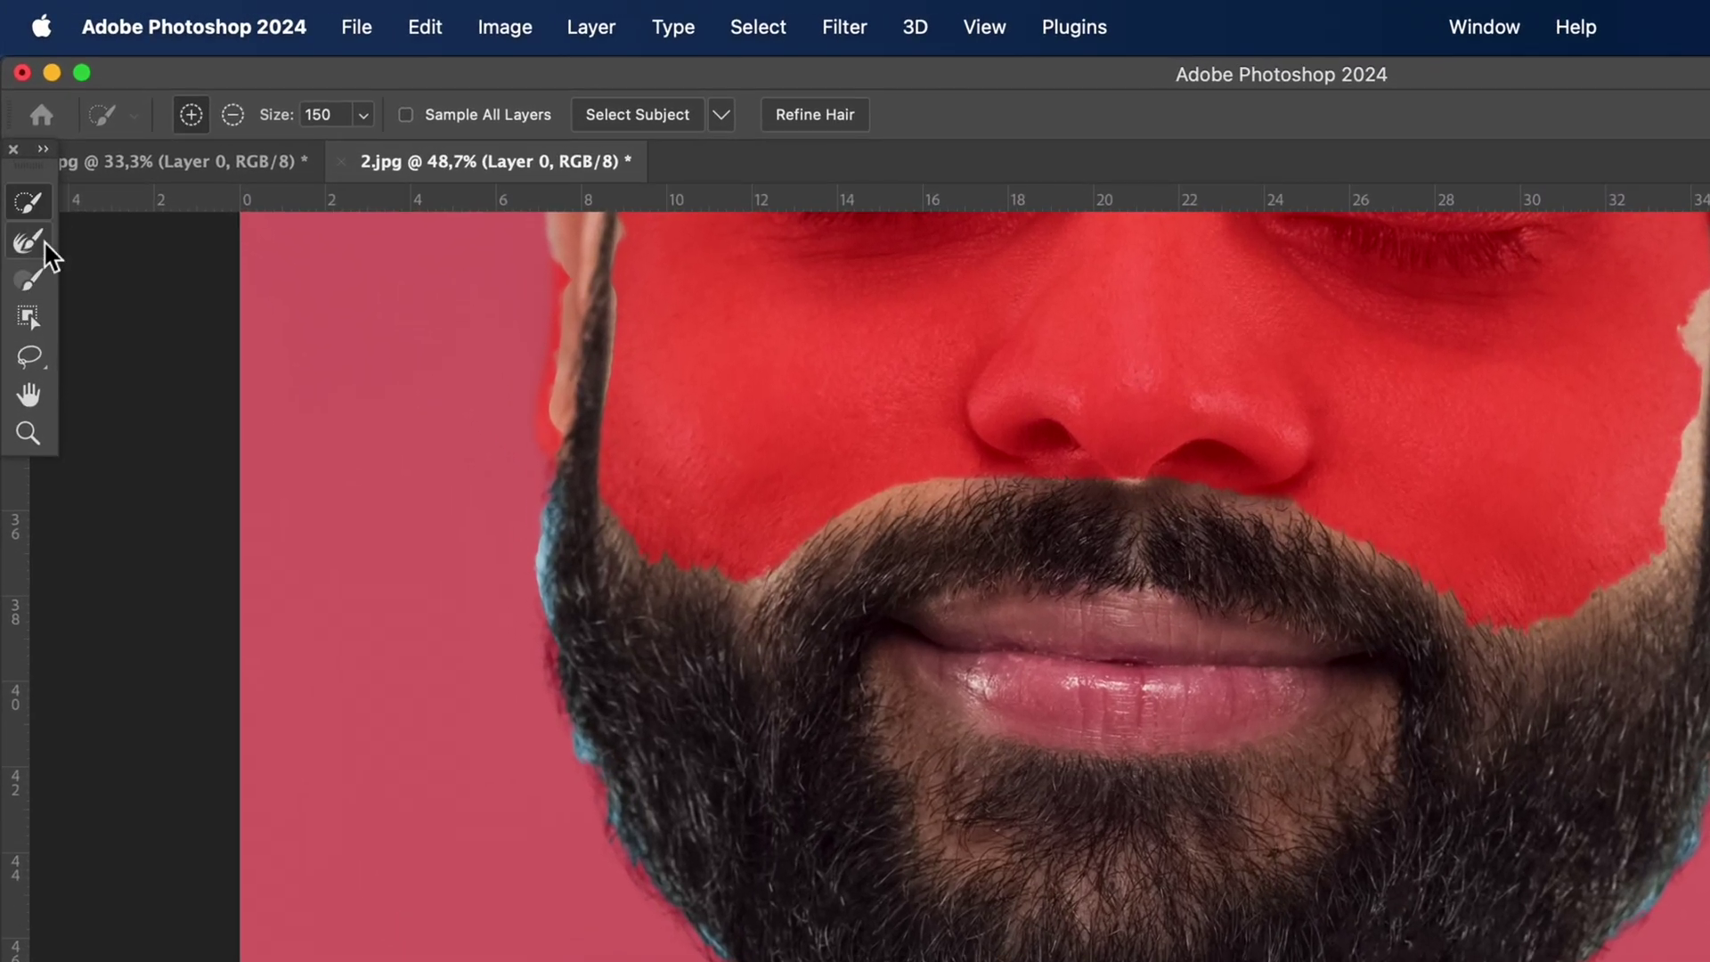
left_click(18, 161)
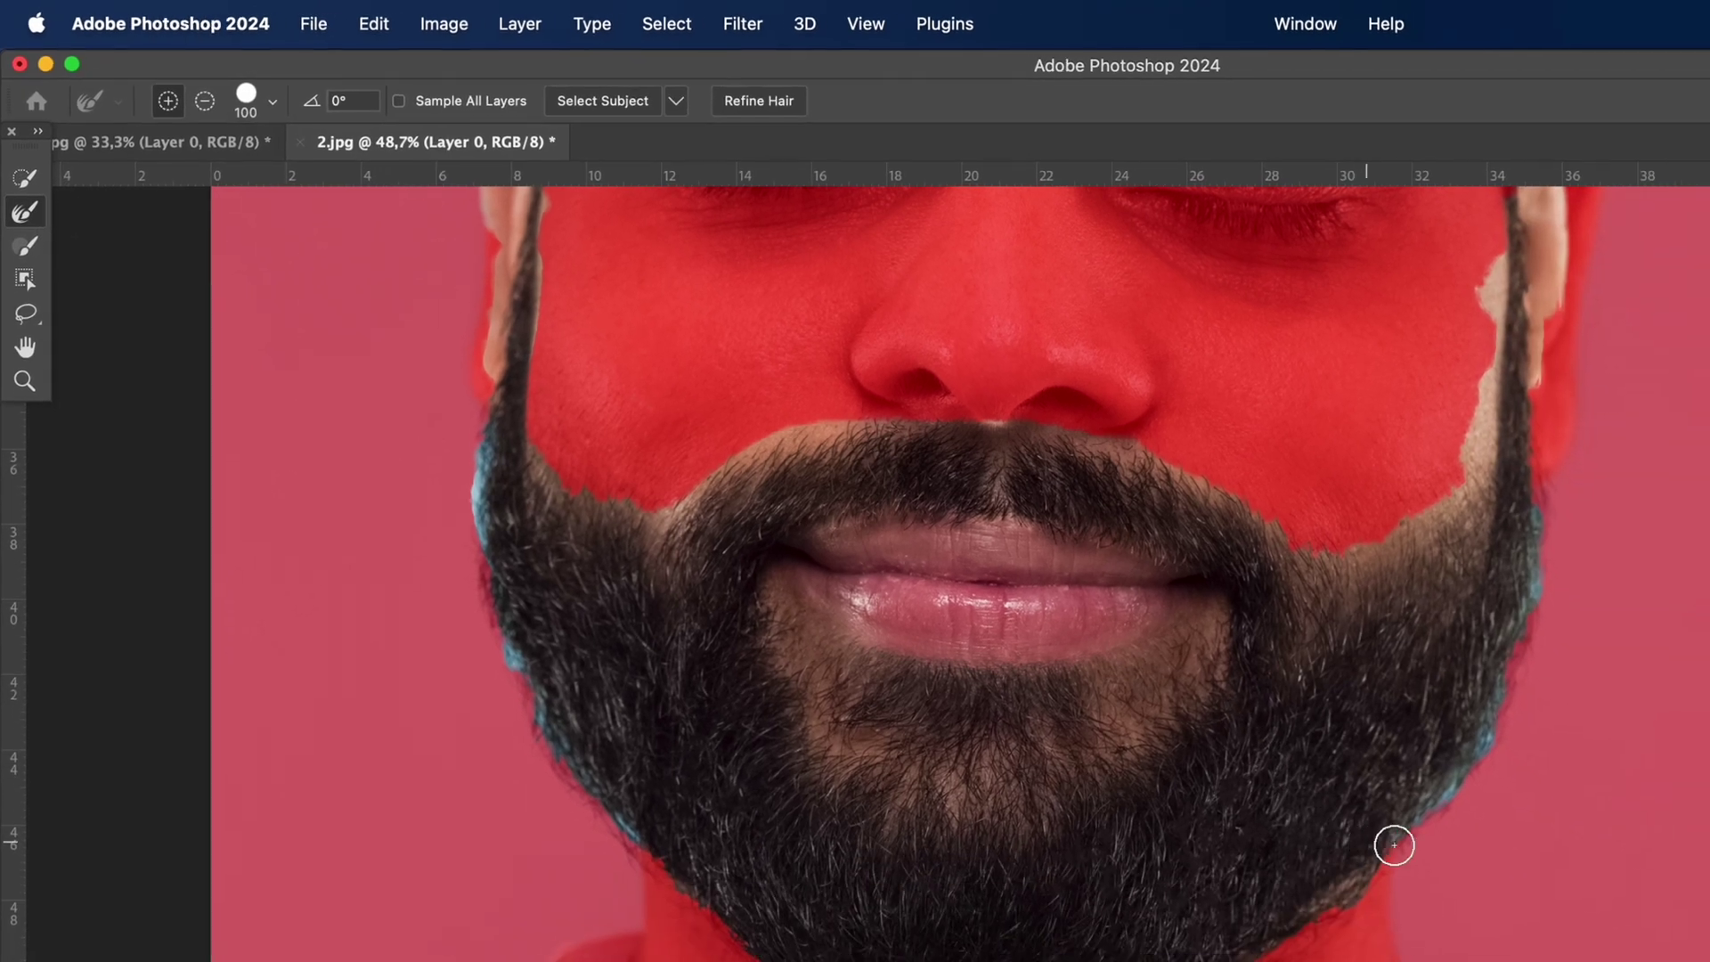
mouse_move(1393, 843)
left_mouse_down()
mouse_move(1349, 776)
mouse_move(1049, 771)
mouse_move(933, 738)
left_mouse_up()
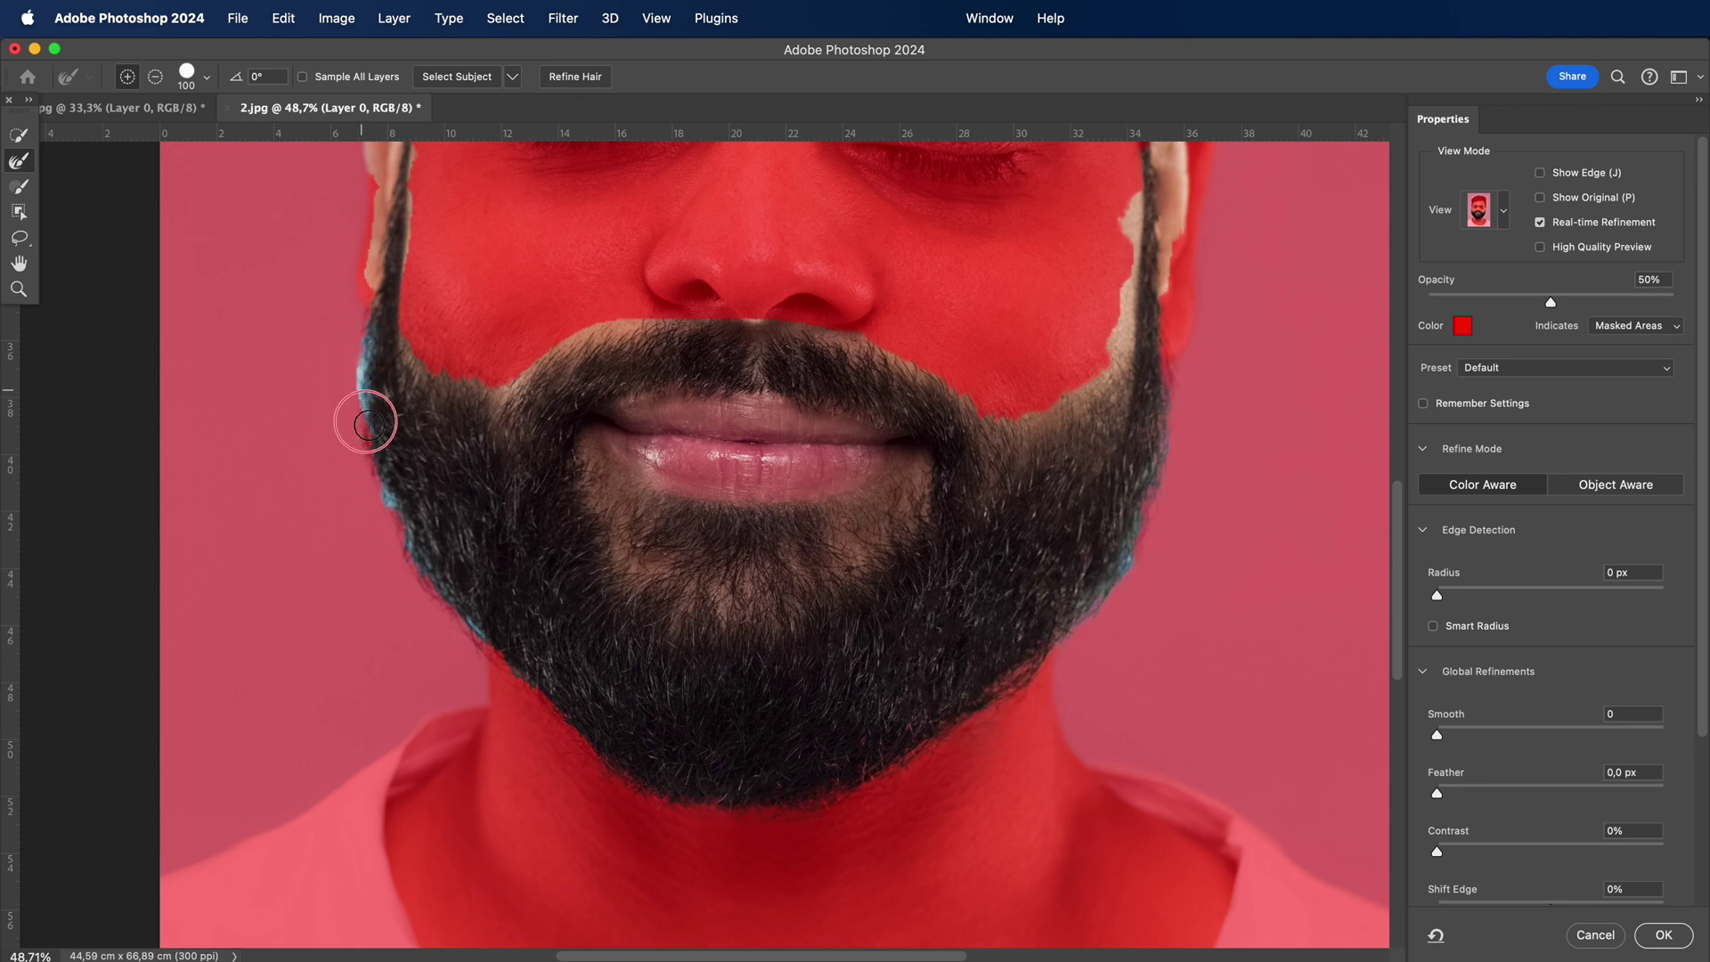
left_click_drag(367, 422, 451, 595)
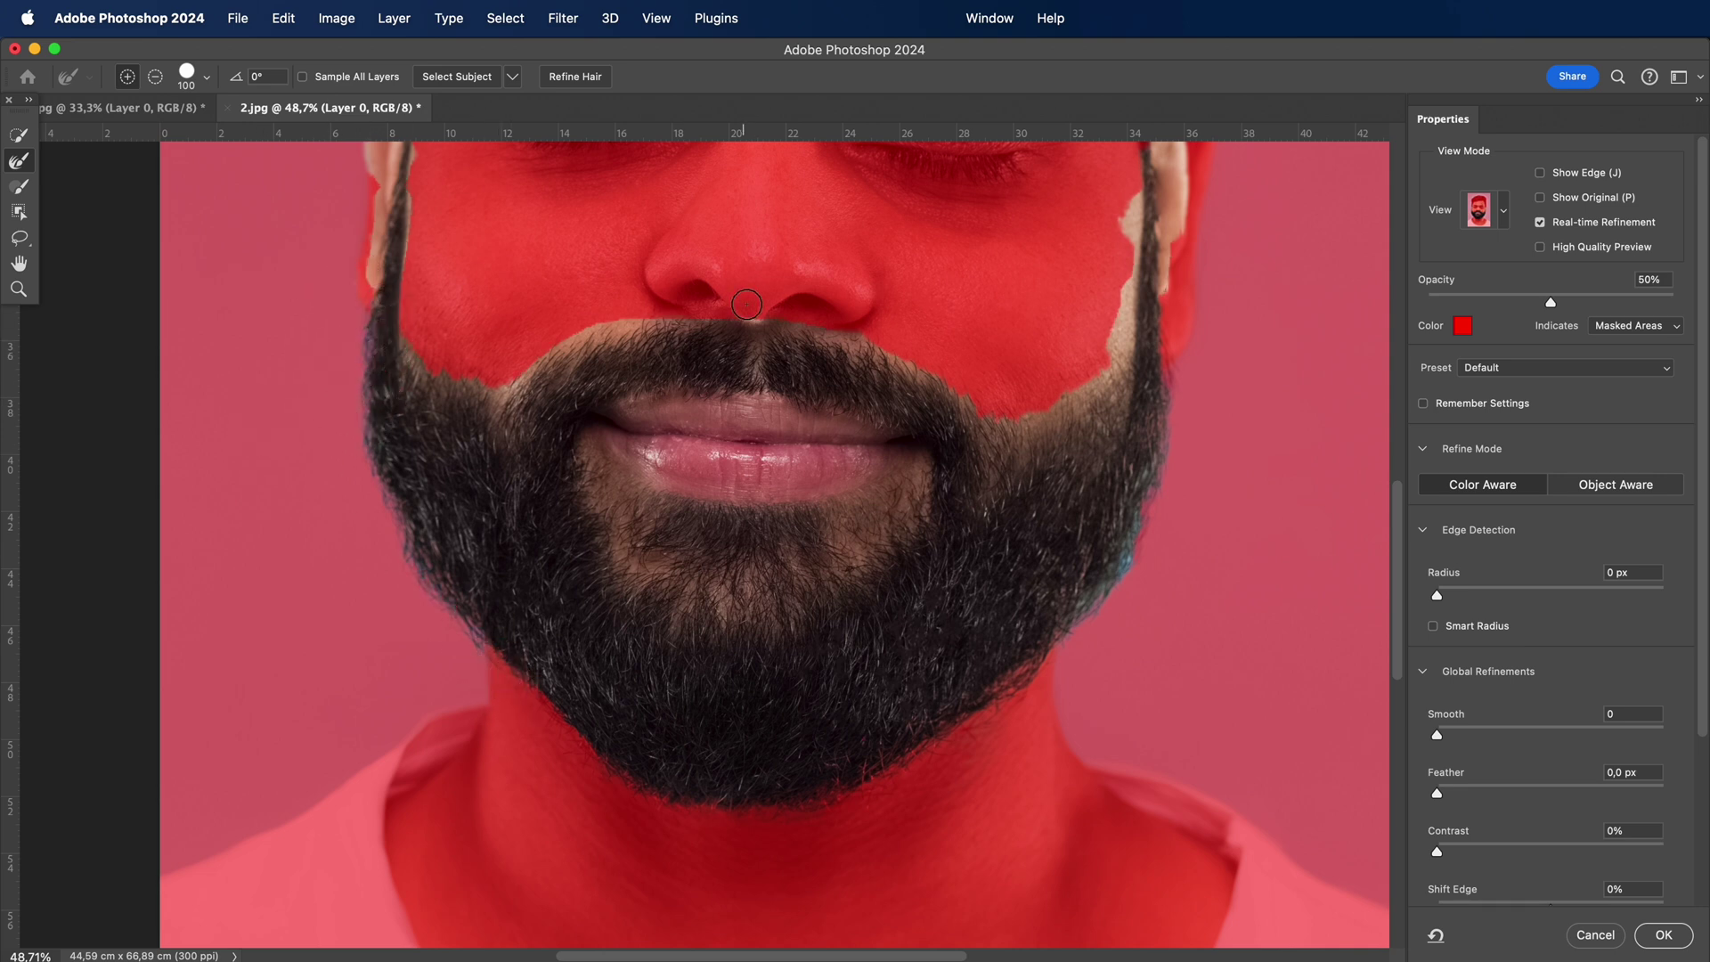
mouse_move(523, 365)
left_mouse_down()
mouse_move(658, 319)
mouse_move(492, 398)
mouse_move(380, 341)
mouse_move(535, 406)
mouse_move(416, 294)
mouse_move(434, 295)
mouse_move(408, 237)
left_mouse_up()
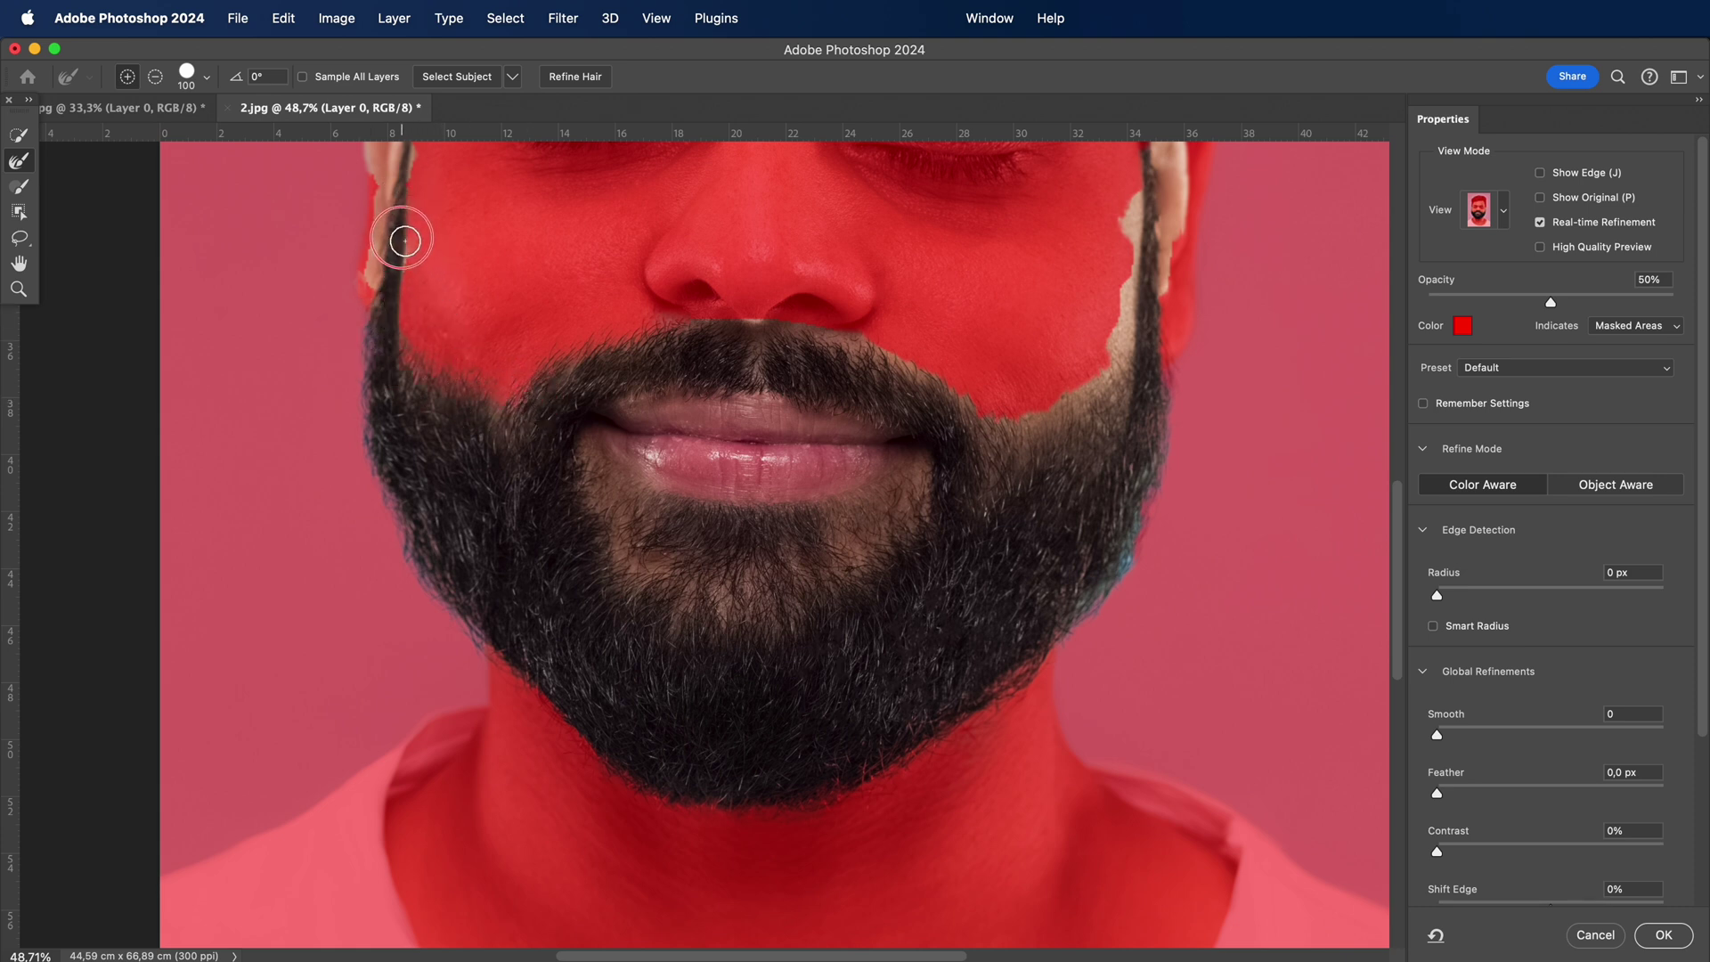
scroll(439, 294, "up", 5)
left_click_drag(389, 363, 392, 393)
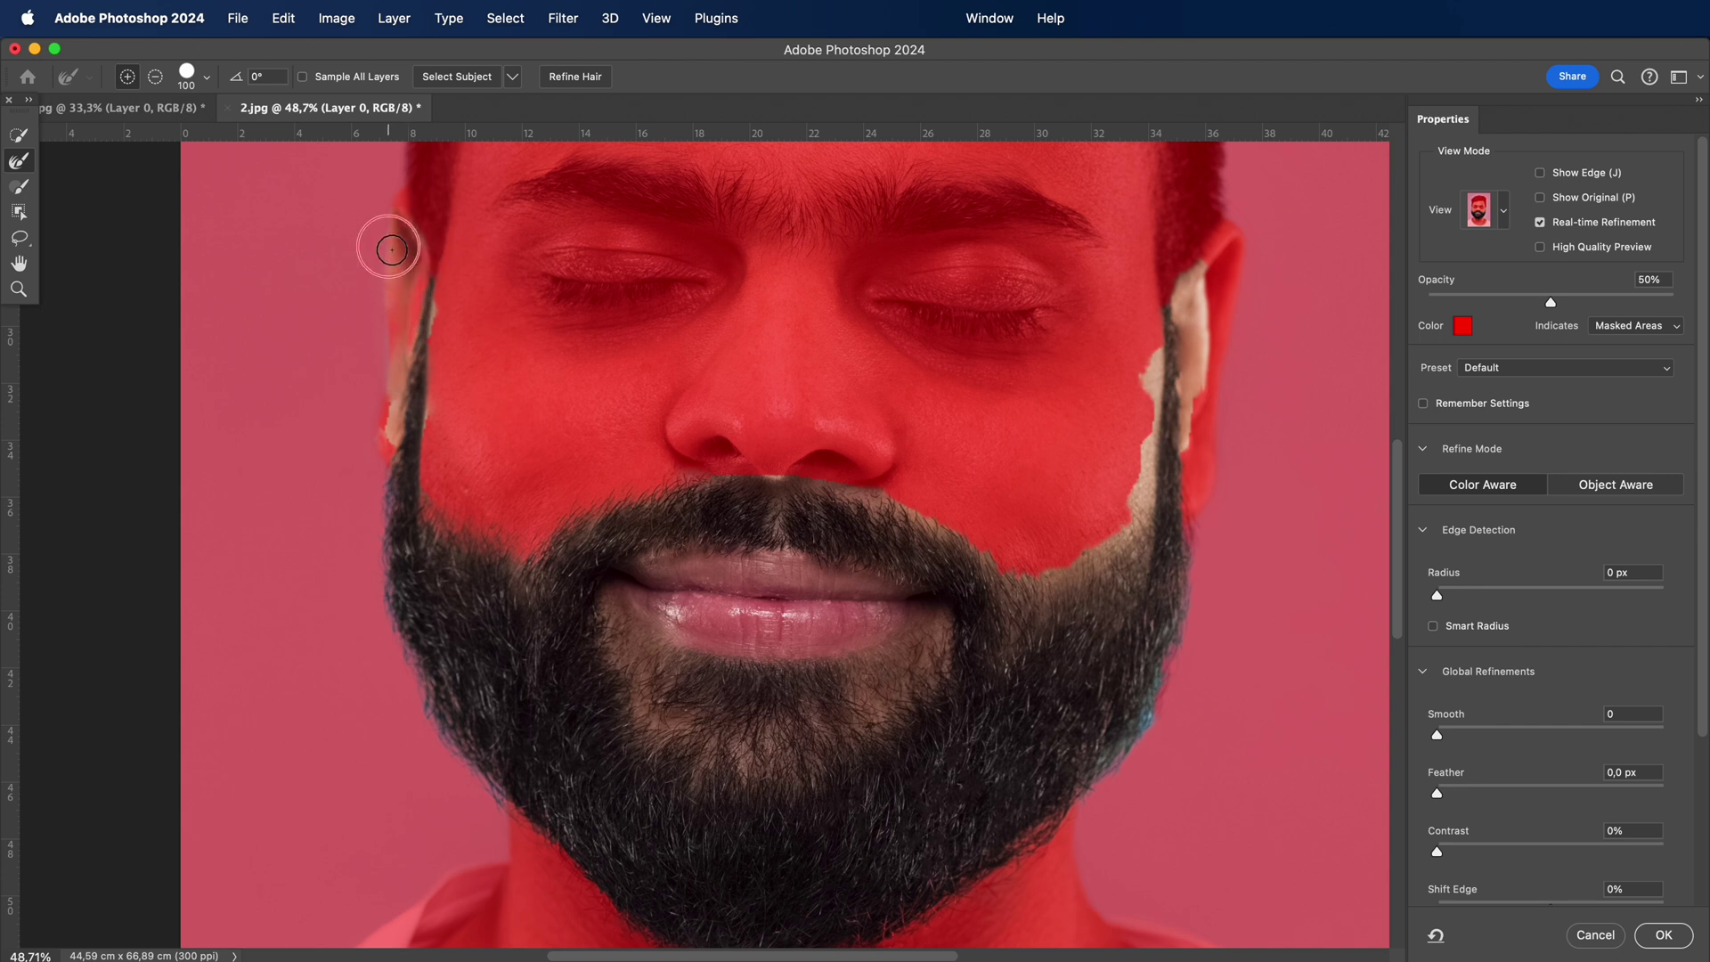
mouse_move(412, 334)
left_mouse_down()
mouse_move(397, 404)
mouse_move(431, 278)
mouse_move(409, 423)
left_mouse_up()
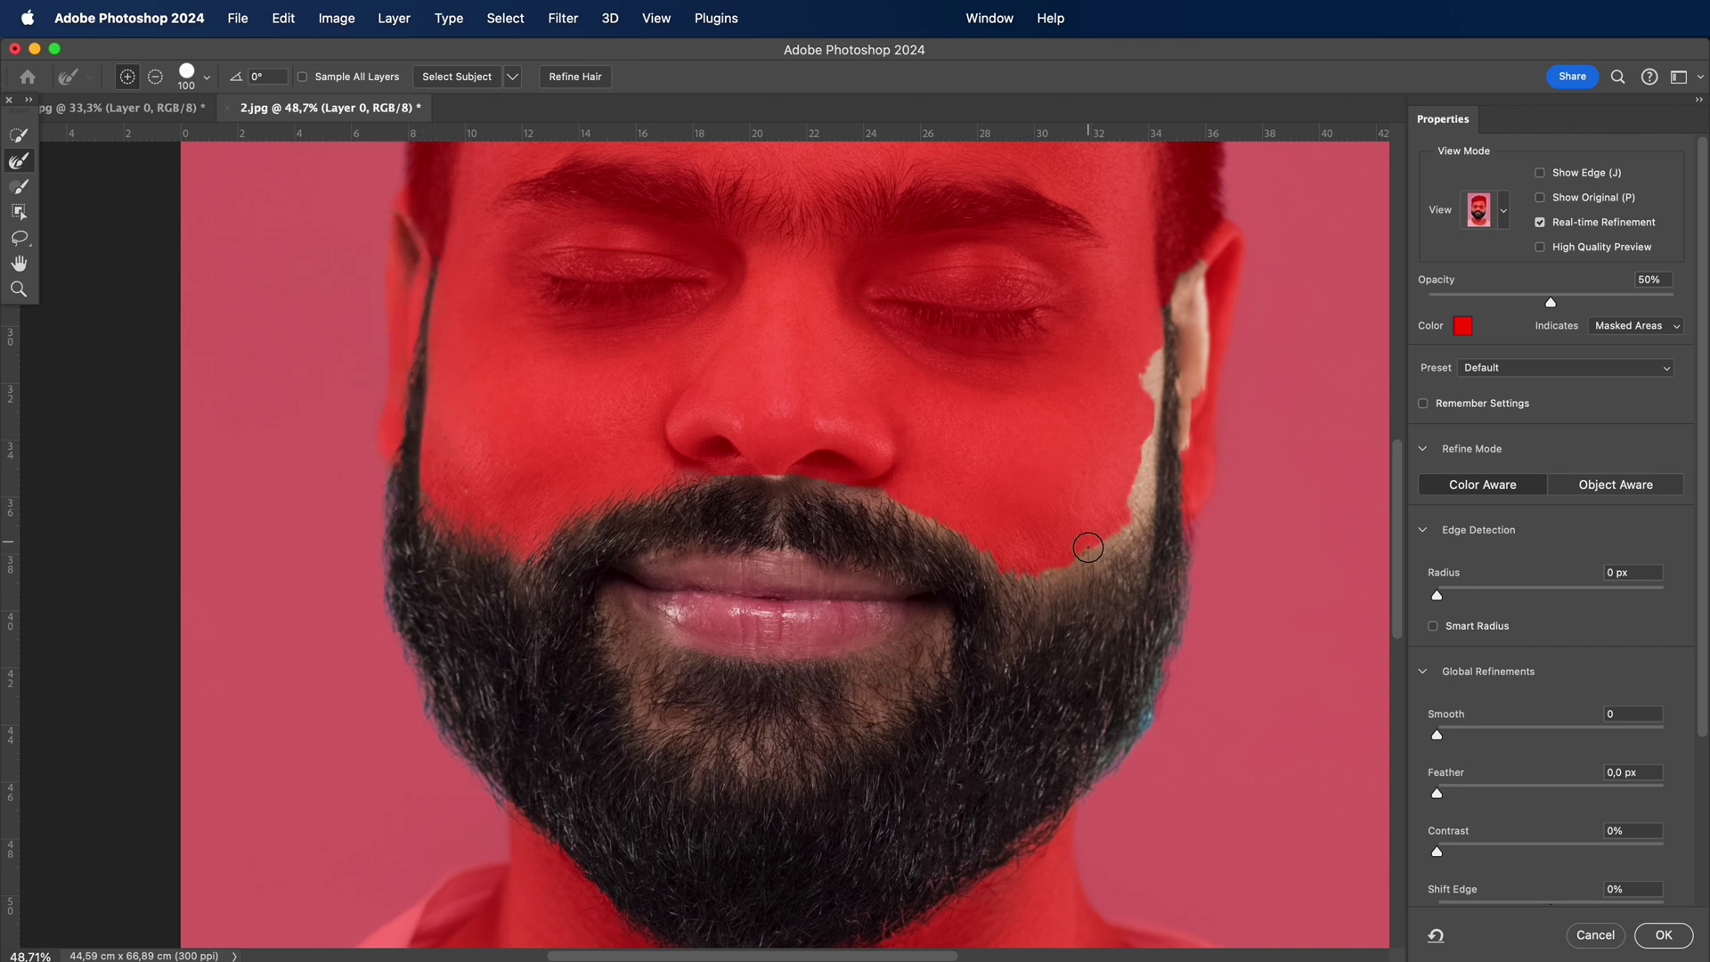
Refine the selection edge along the right half of the moustache, the right cheek and the right sideburn beside the ear
mouse_move(1023, 560)
left_mouse_down()
mouse_move(744, 479)
mouse_move(906, 510)
left_mouse_up()
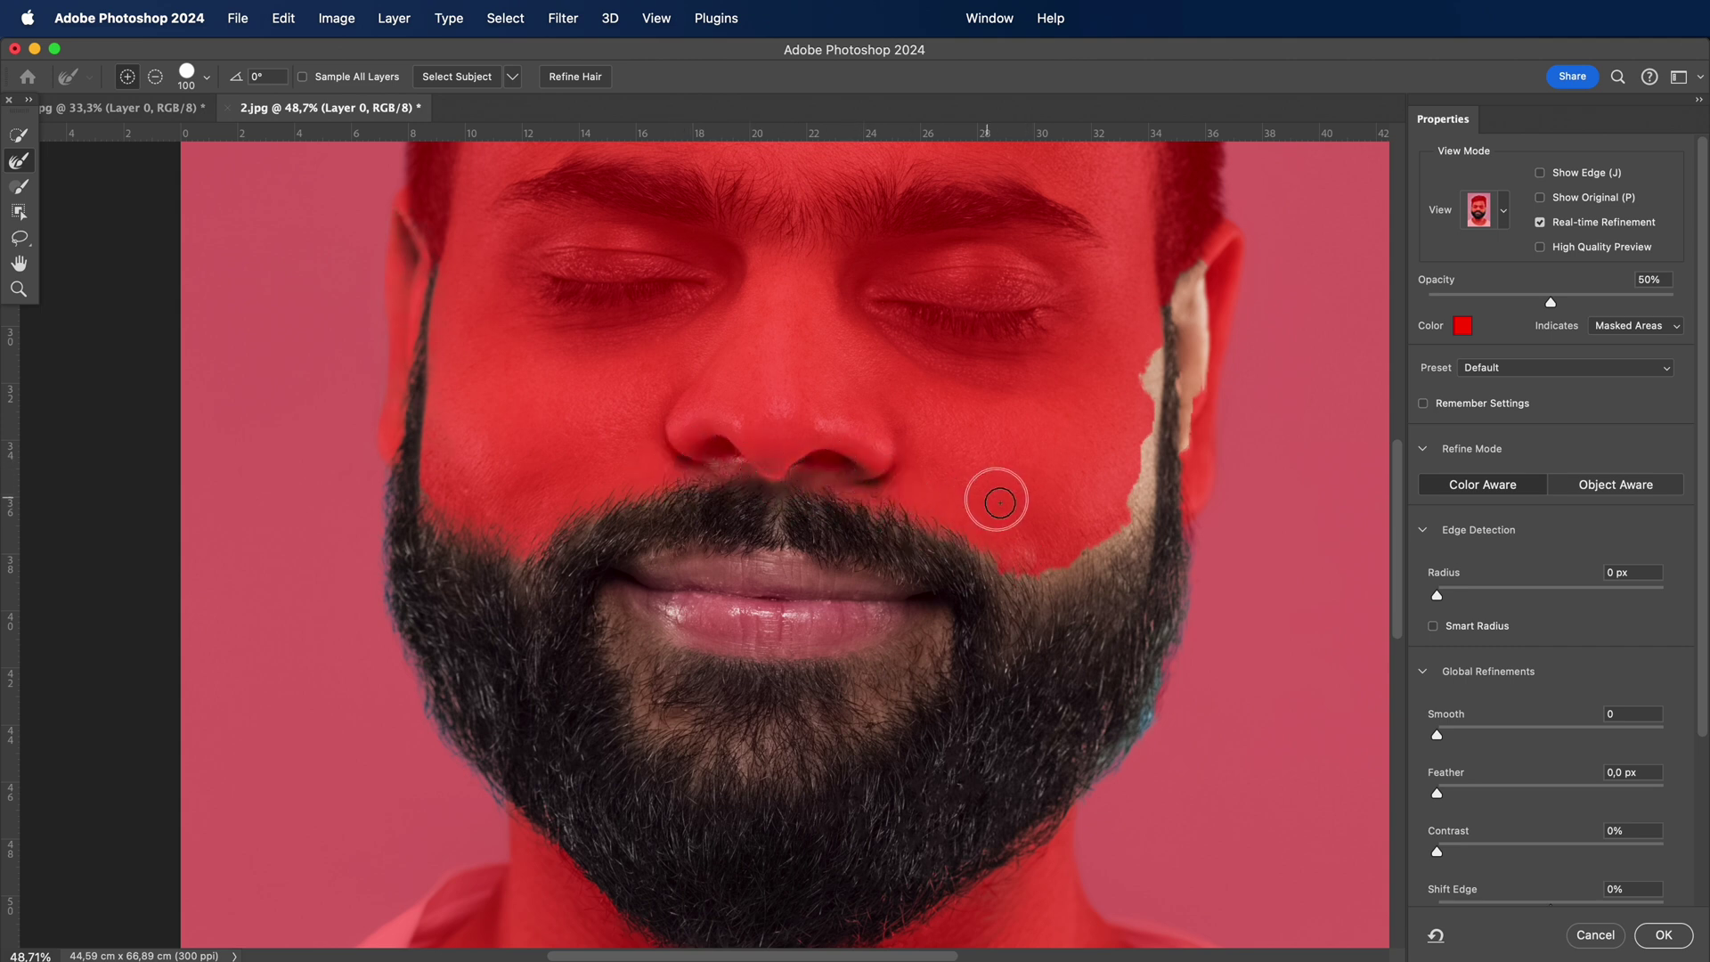
mouse_move(1029, 552)
left_mouse_down()
mouse_move(1112, 544)
mouse_move(1163, 499)
mouse_move(1138, 519)
mouse_move(1161, 331)
left_mouse_up()
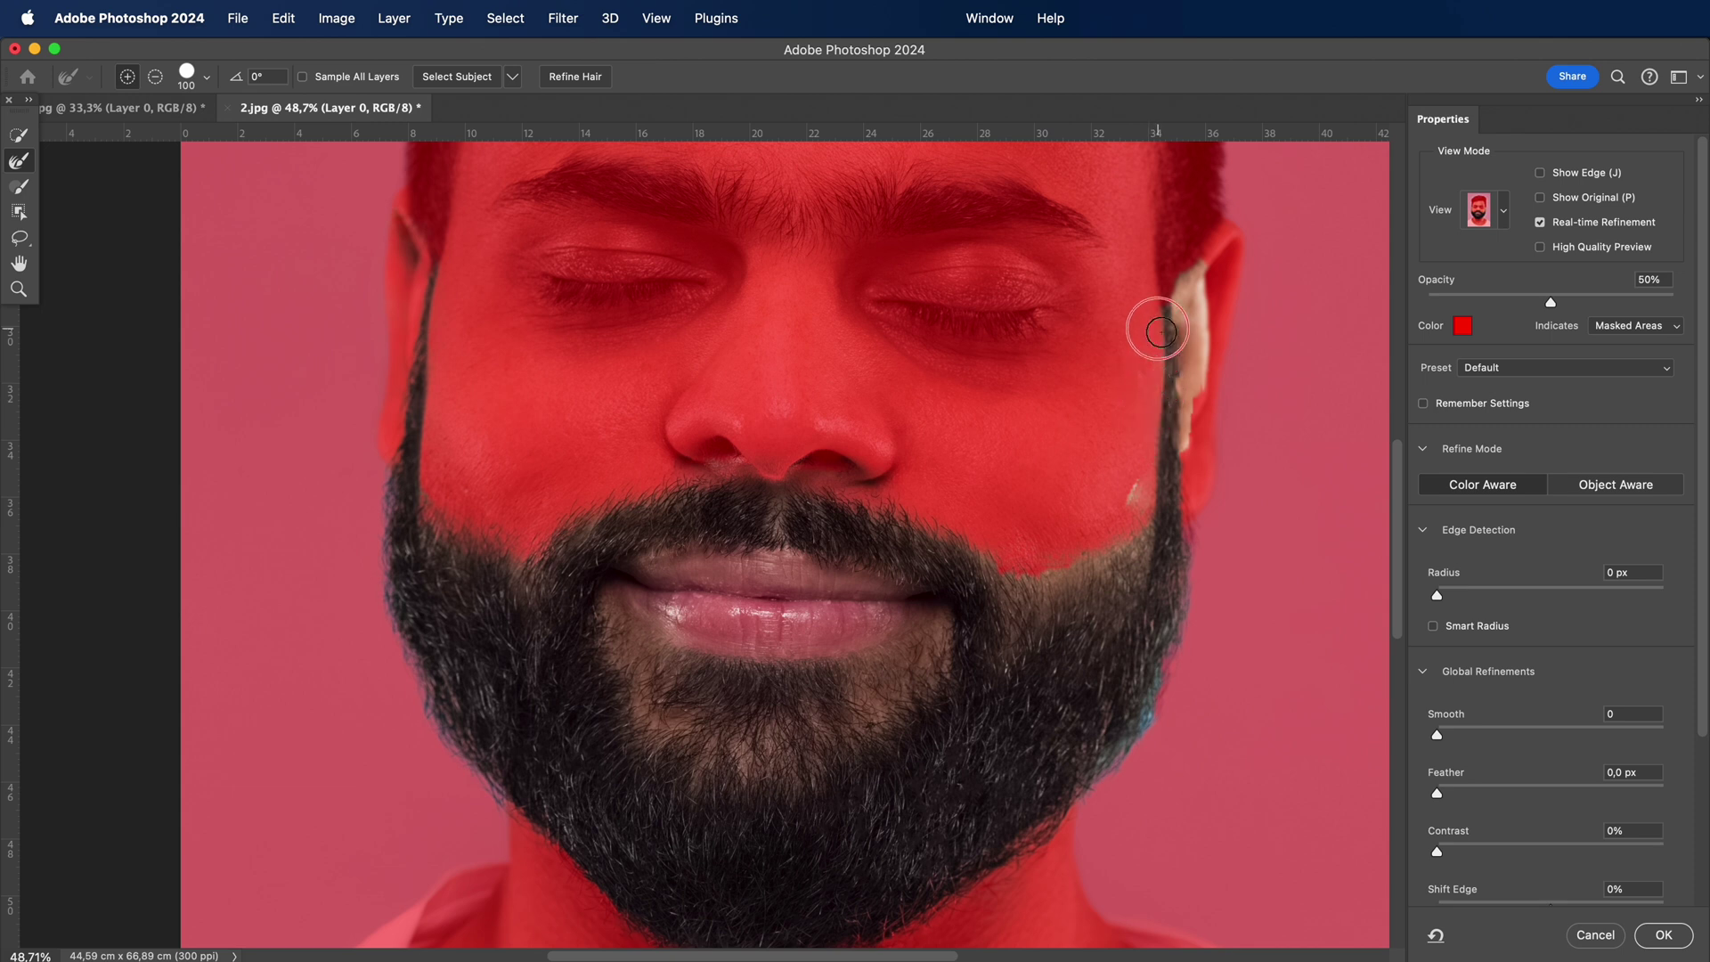
mouse_move(1135, 506)
left_mouse_down()
mouse_move(1214, 265)
mouse_move(1208, 425)
mouse_move(1192, 293)
left_mouse_up()
mouse_move(1204, 440)
left_mouse_down()
mouse_move(1170, 424)
mouse_move(1173, 318)
left_mouse_up()
Brush the Refine Edge tool along the beard's right outer edge and the remaining right cheek line
scroll(1072, 562, "left", 3)
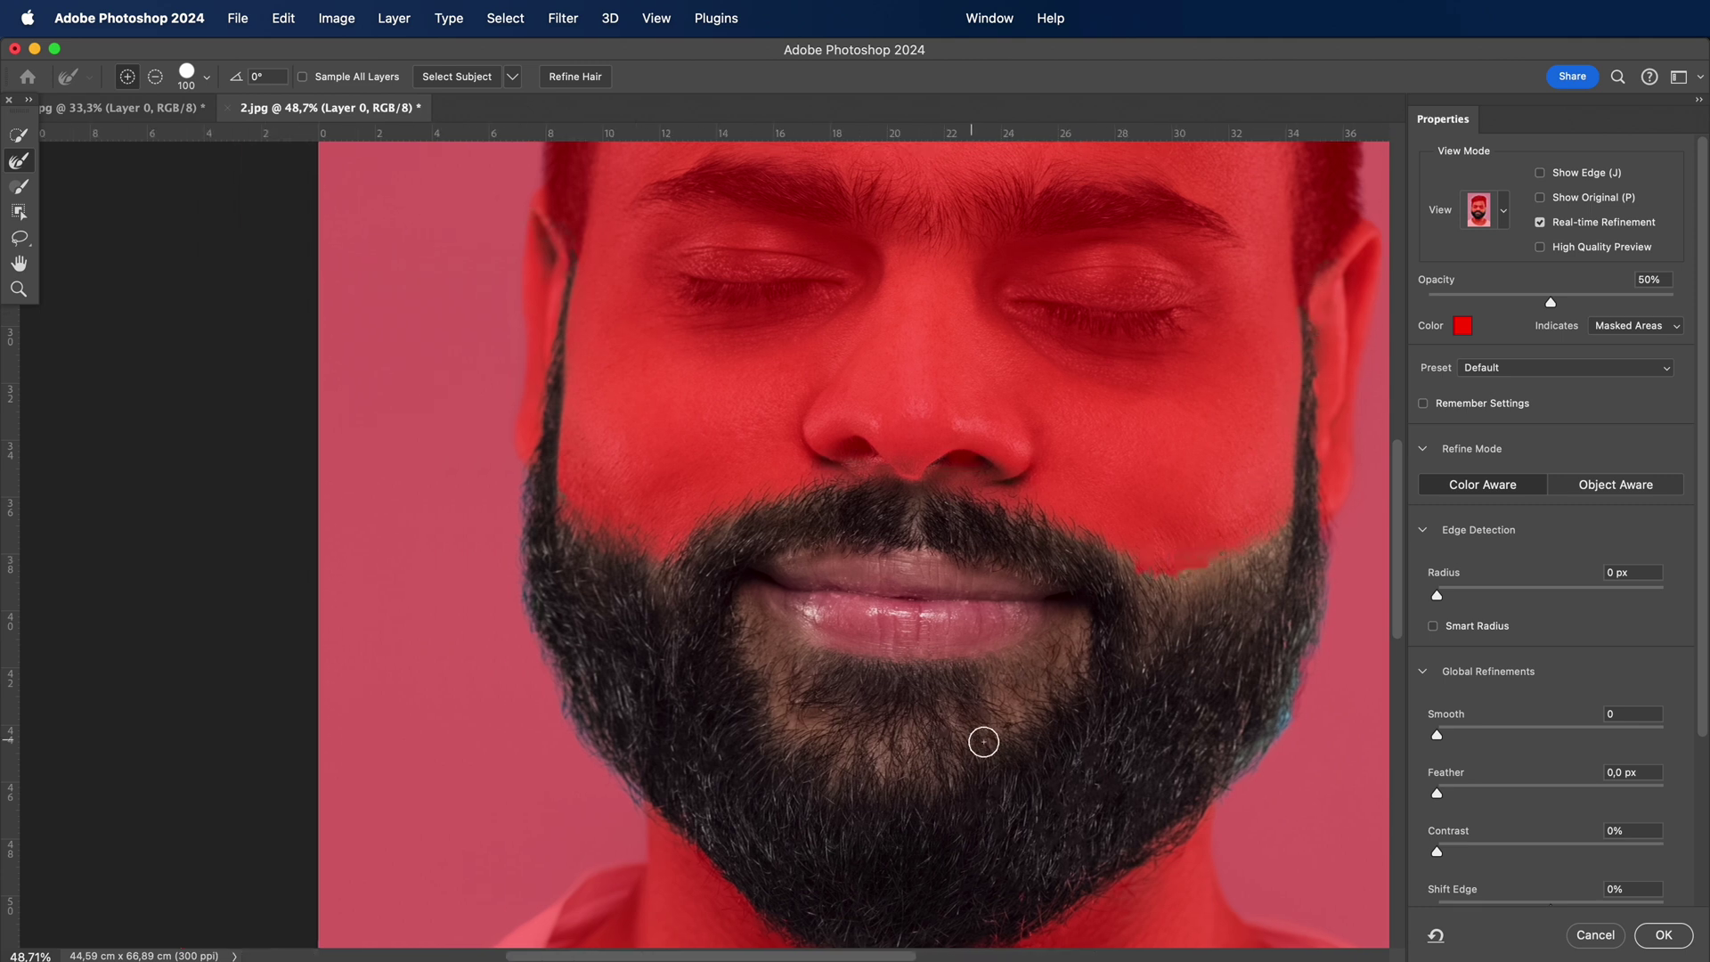
left_click_drag(985, 741, 871, 566)
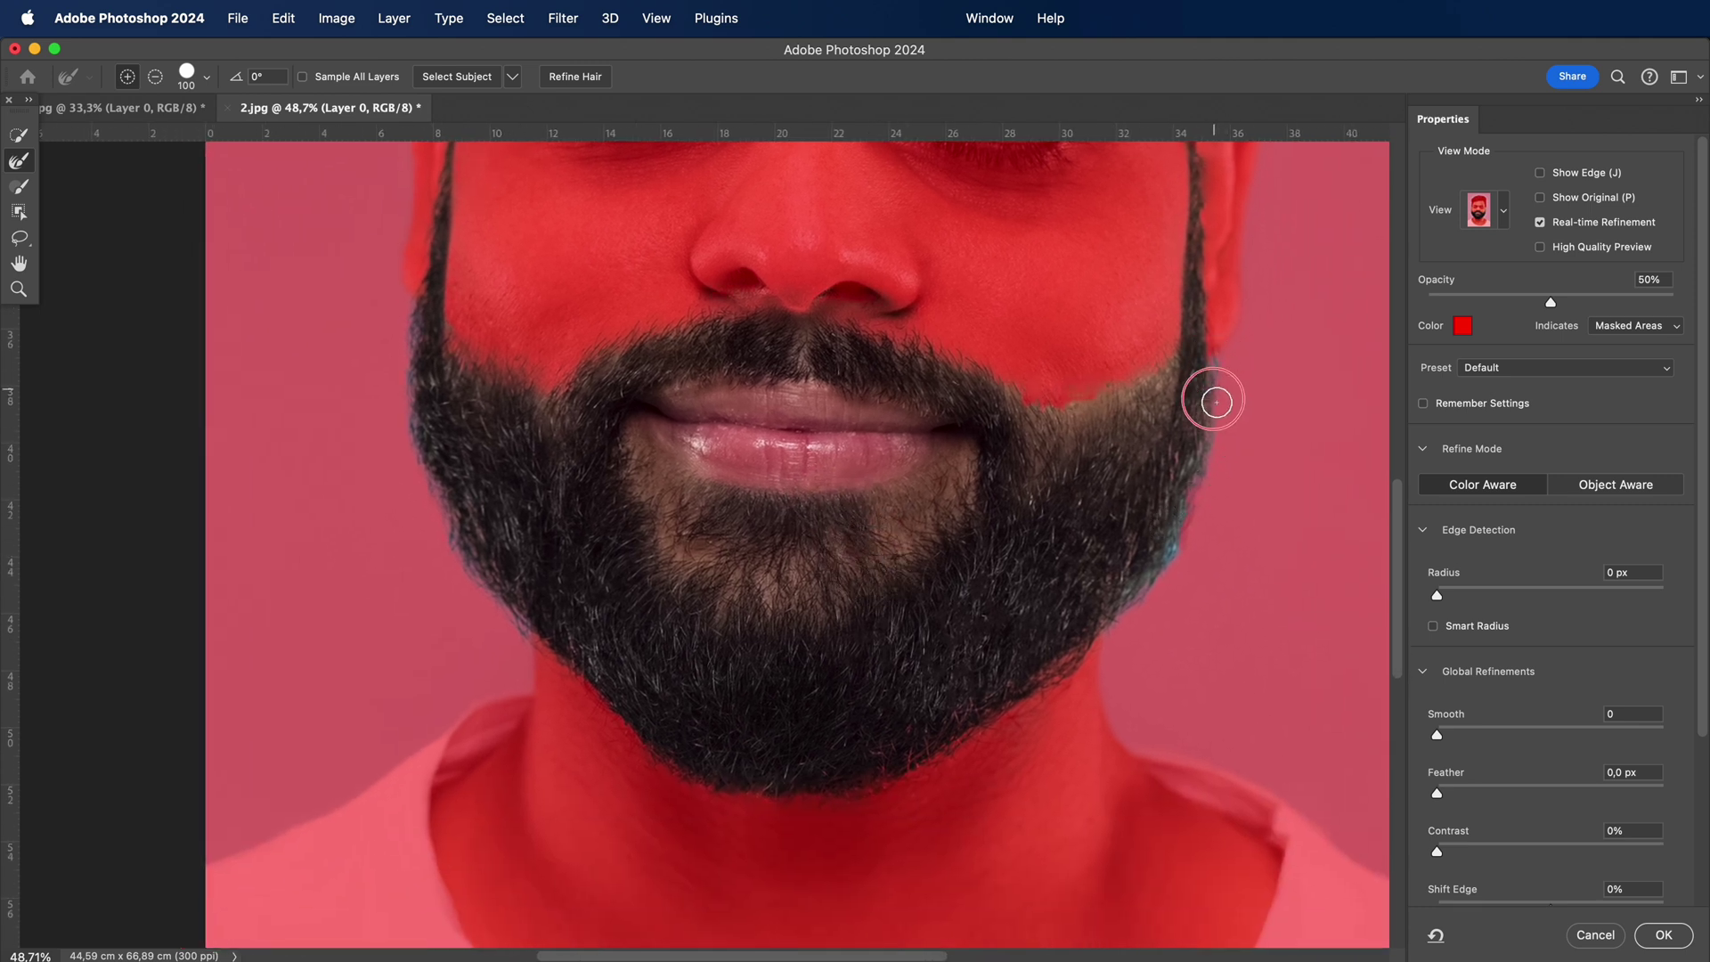
left_click_drag(1184, 532, 1095, 625)
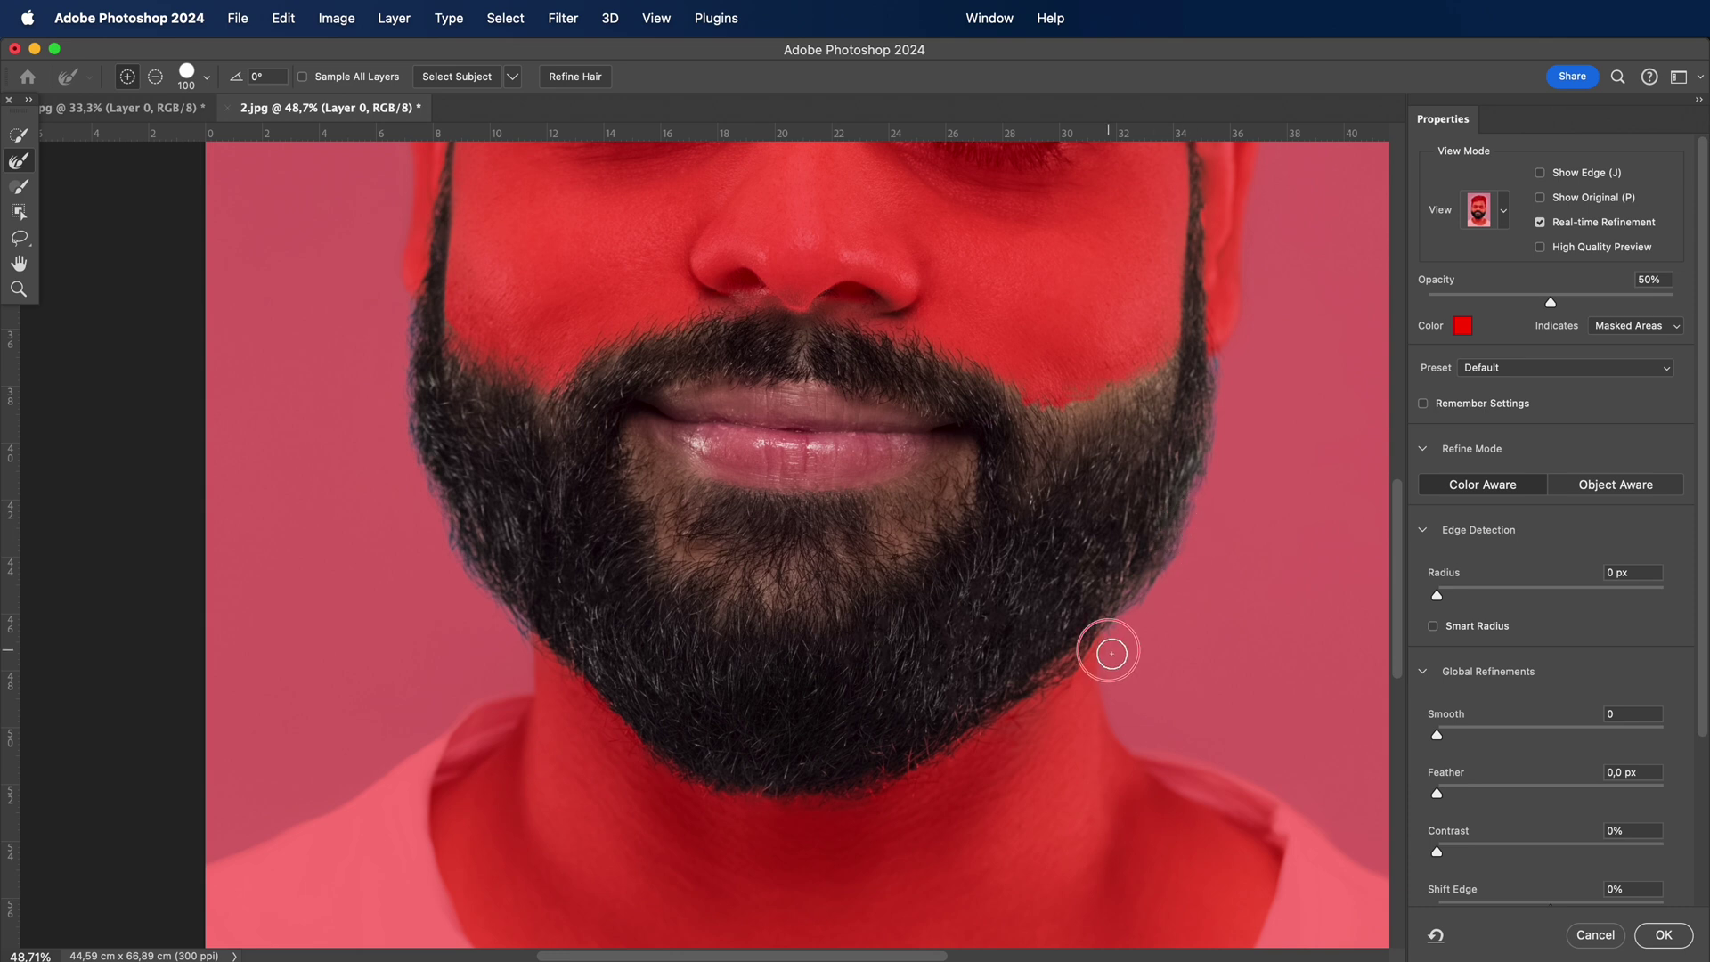
mouse_move(1226, 431)
left_mouse_down()
mouse_move(1186, 483)
mouse_move(1201, 354)
mouse_move(1219, 366)
mouse_move(1233, 418)
mouse_move(1177, 386)
mouse_move(1127, 397)
mouse_move(1085, 375)
left_mouse_up()
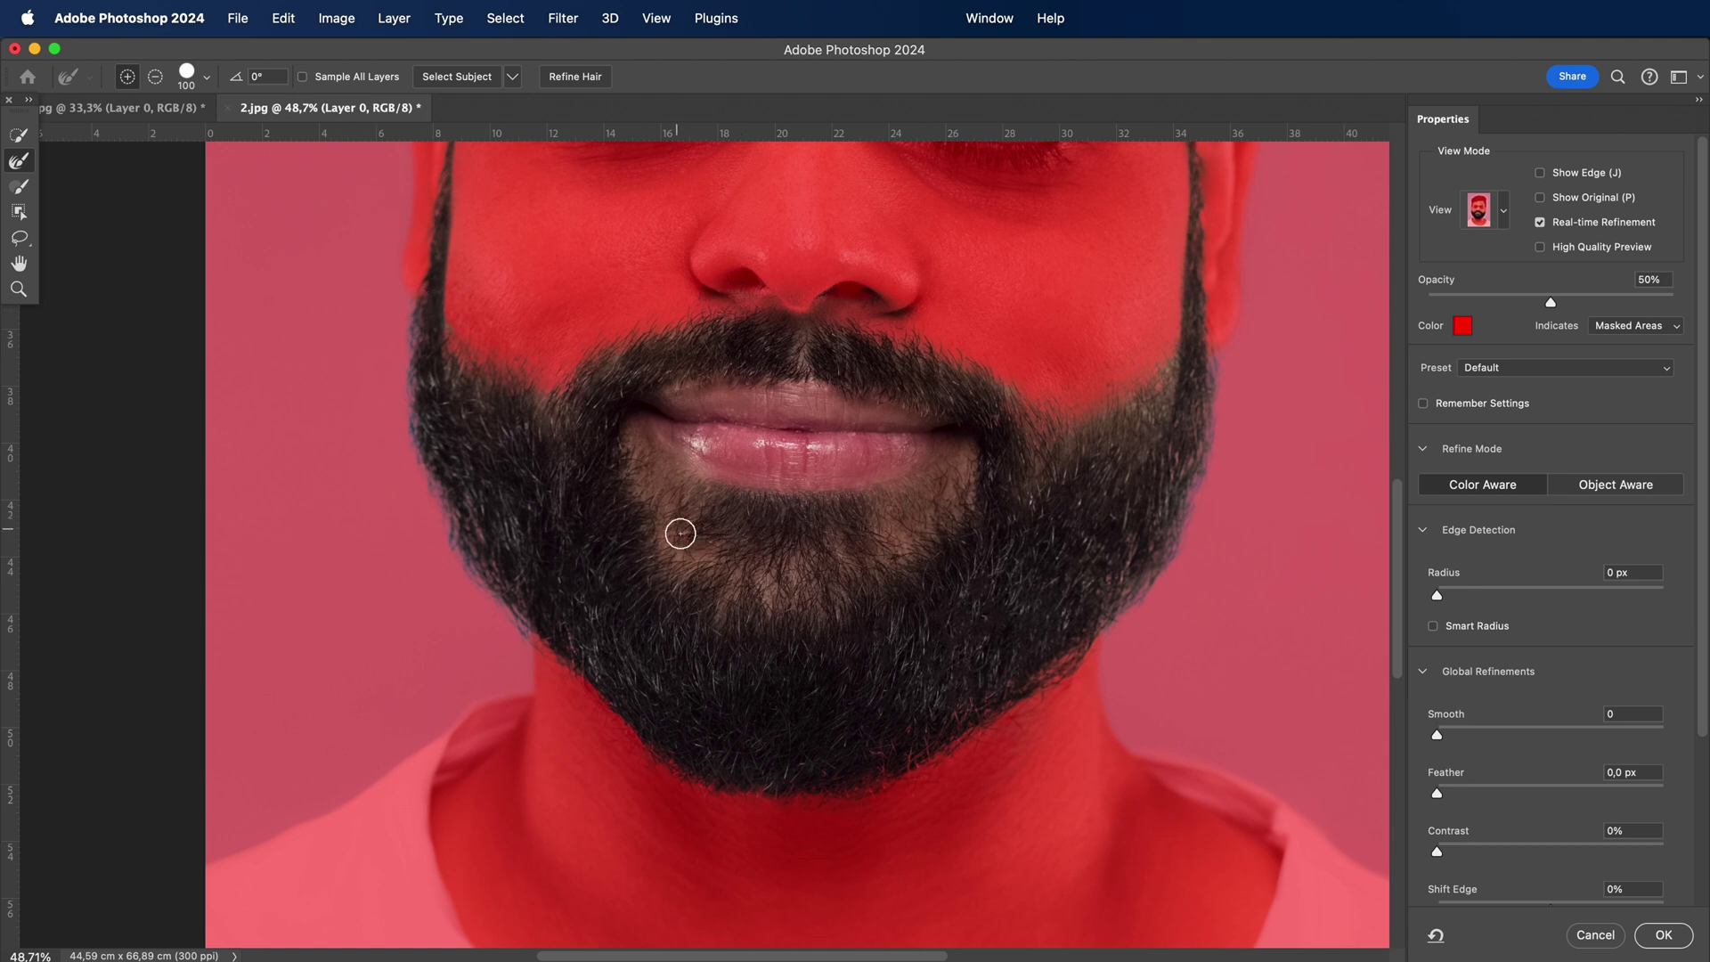
Refine the selection over the lips and the skin around the mouth and below the lower lip, and apply the refined selection
mouse_move(725, 564)
left_mouse_down()
mouse_move(943, 497)
mouse_move(882, 560)
mouse_move(973, 471)
mouse_move(881, 501)
mouse_move(800, 577)
mouse_move(750, 584)
mouse_move(666, 543)
mouse_move(633, 478)
mouse_move(679, 482)
mouse_move(673, 567)
mouse_move(842, 594)
mouse_move(727, 603)
mouse_move(904, 563)
mouse_move(718, 536)
mouse_move(658, 491)
left_mouse_up()
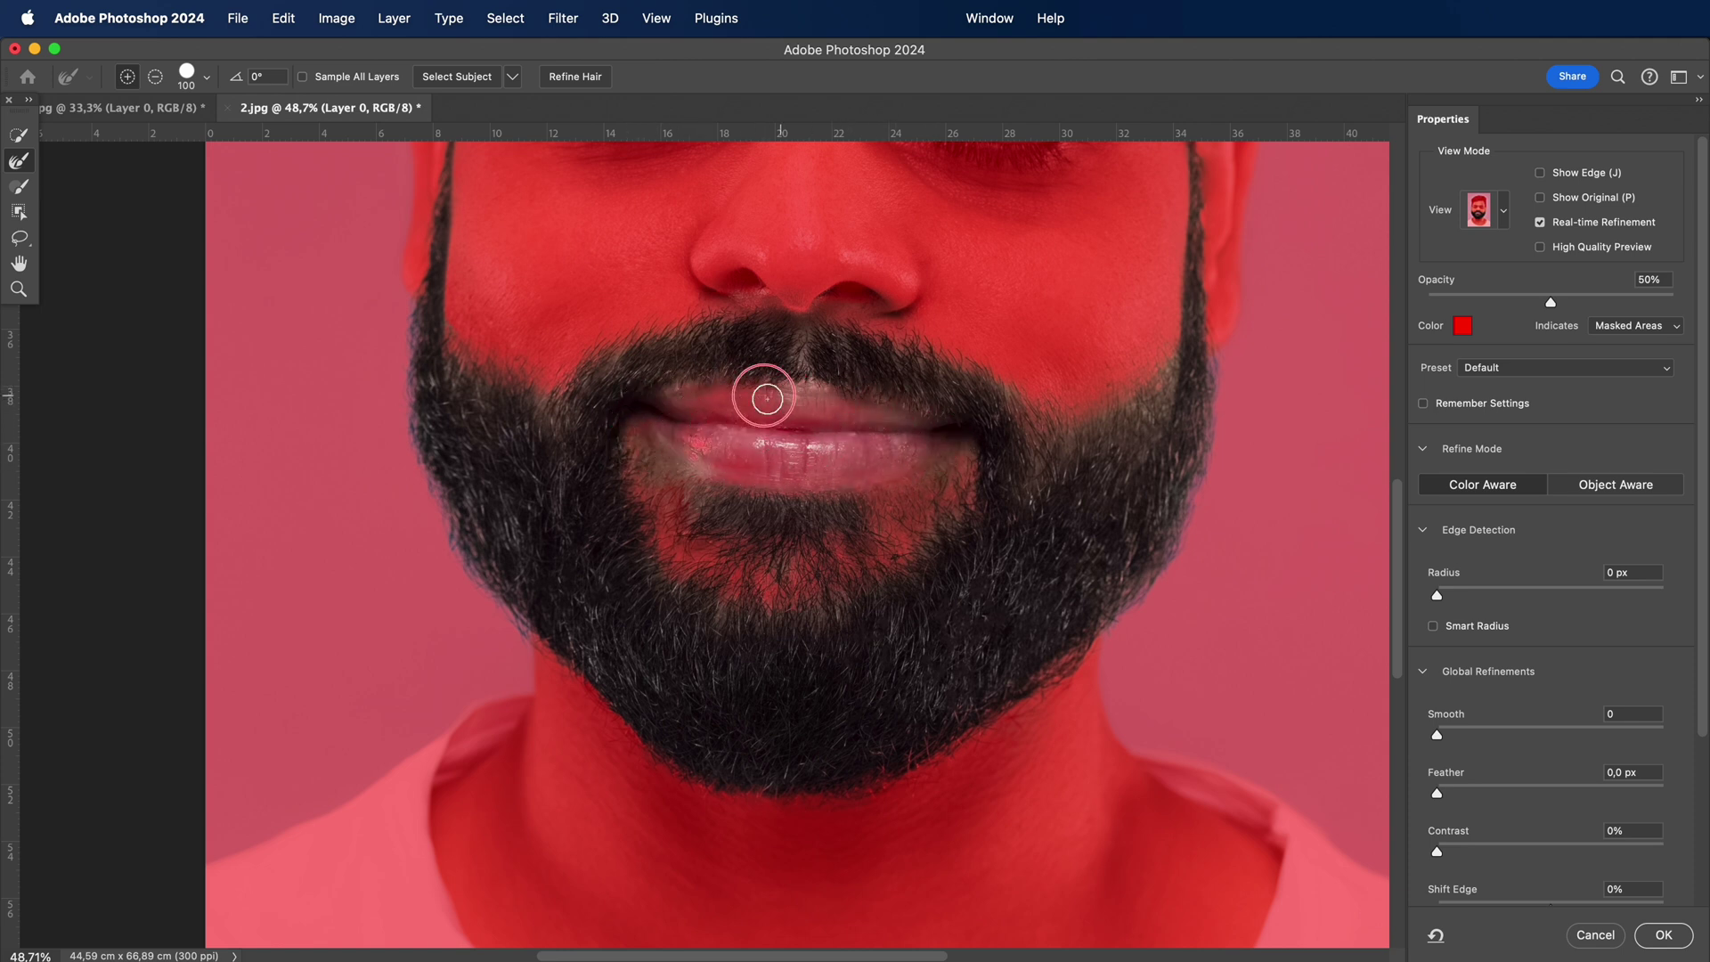
mouse_move(953, 450)
left_mouse_down()
mouse_move(641, 442)
mouse_move(709, 470)
mouse_move(666, 470)
mouse_move(951, 459)
left_mouse_up()
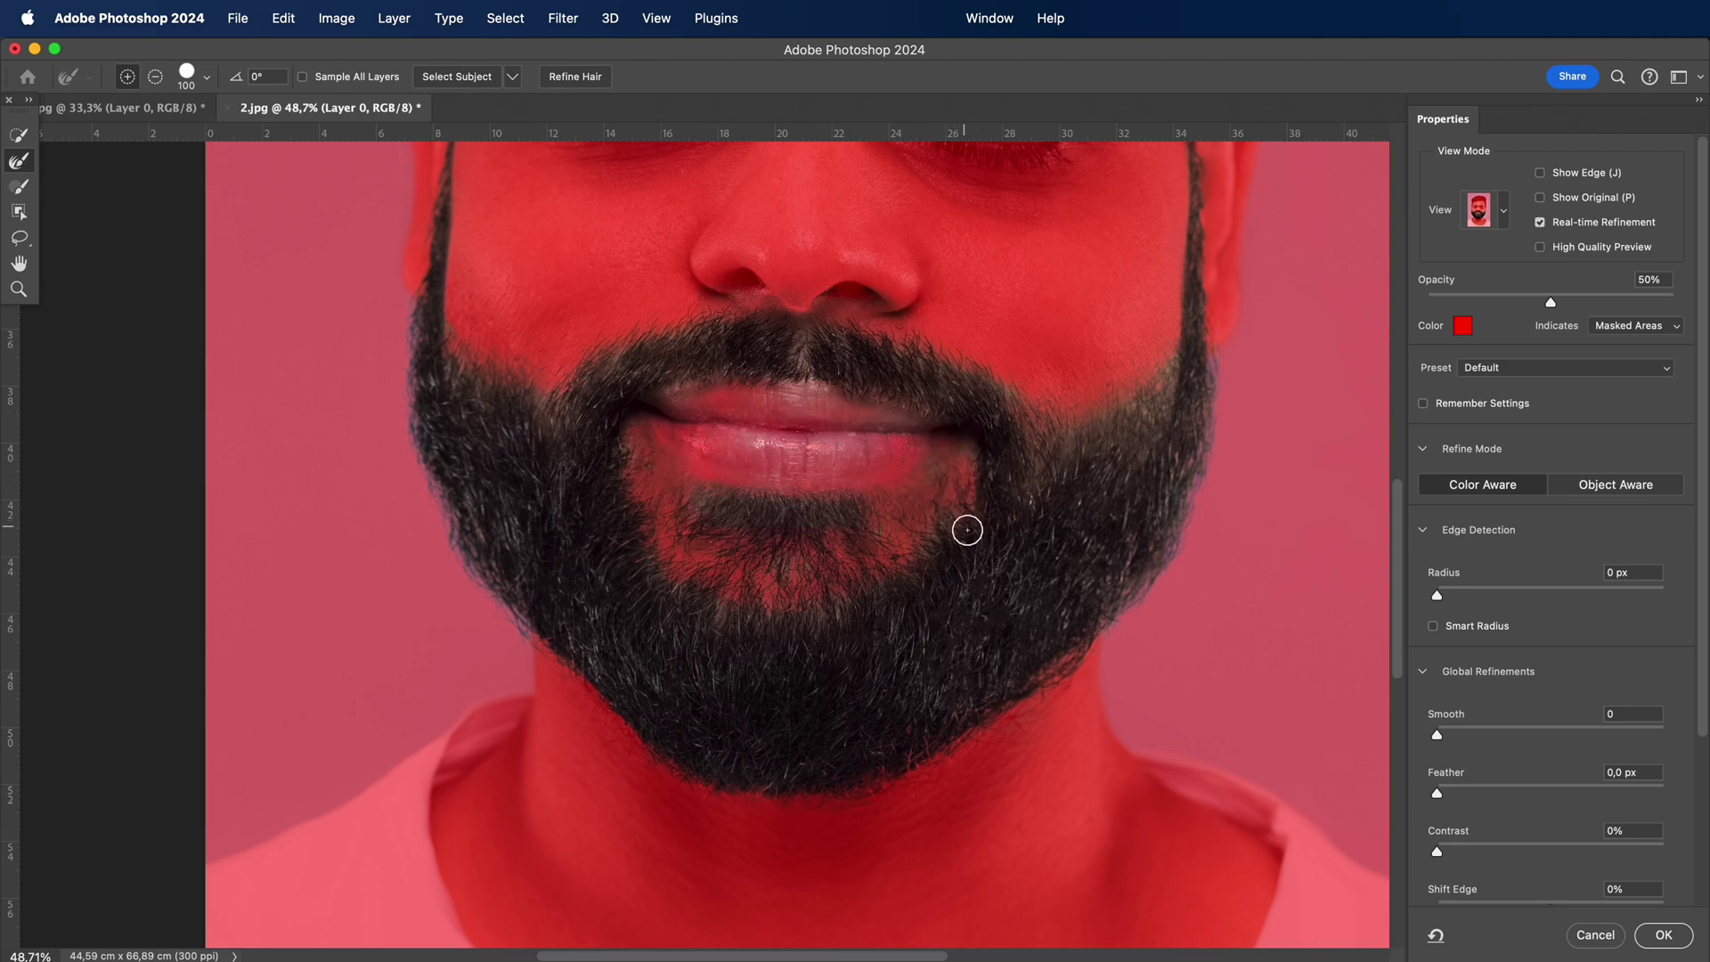
scroll(966, 530, "down", 5)
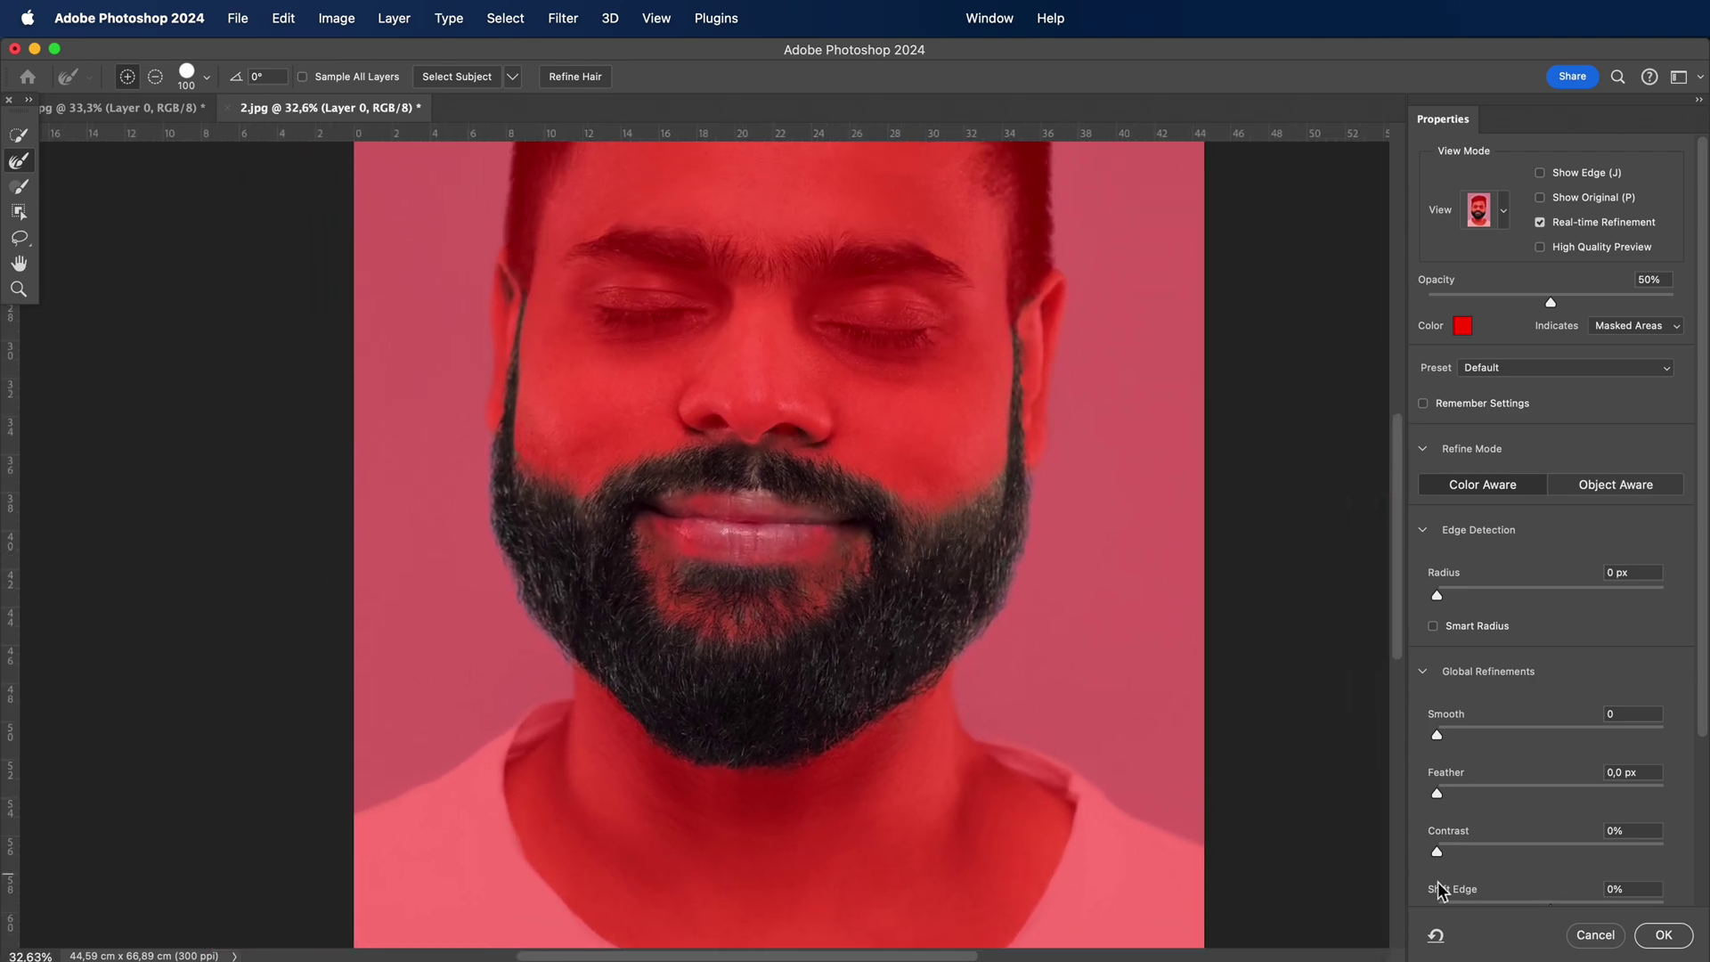
left_click(1662, 934)
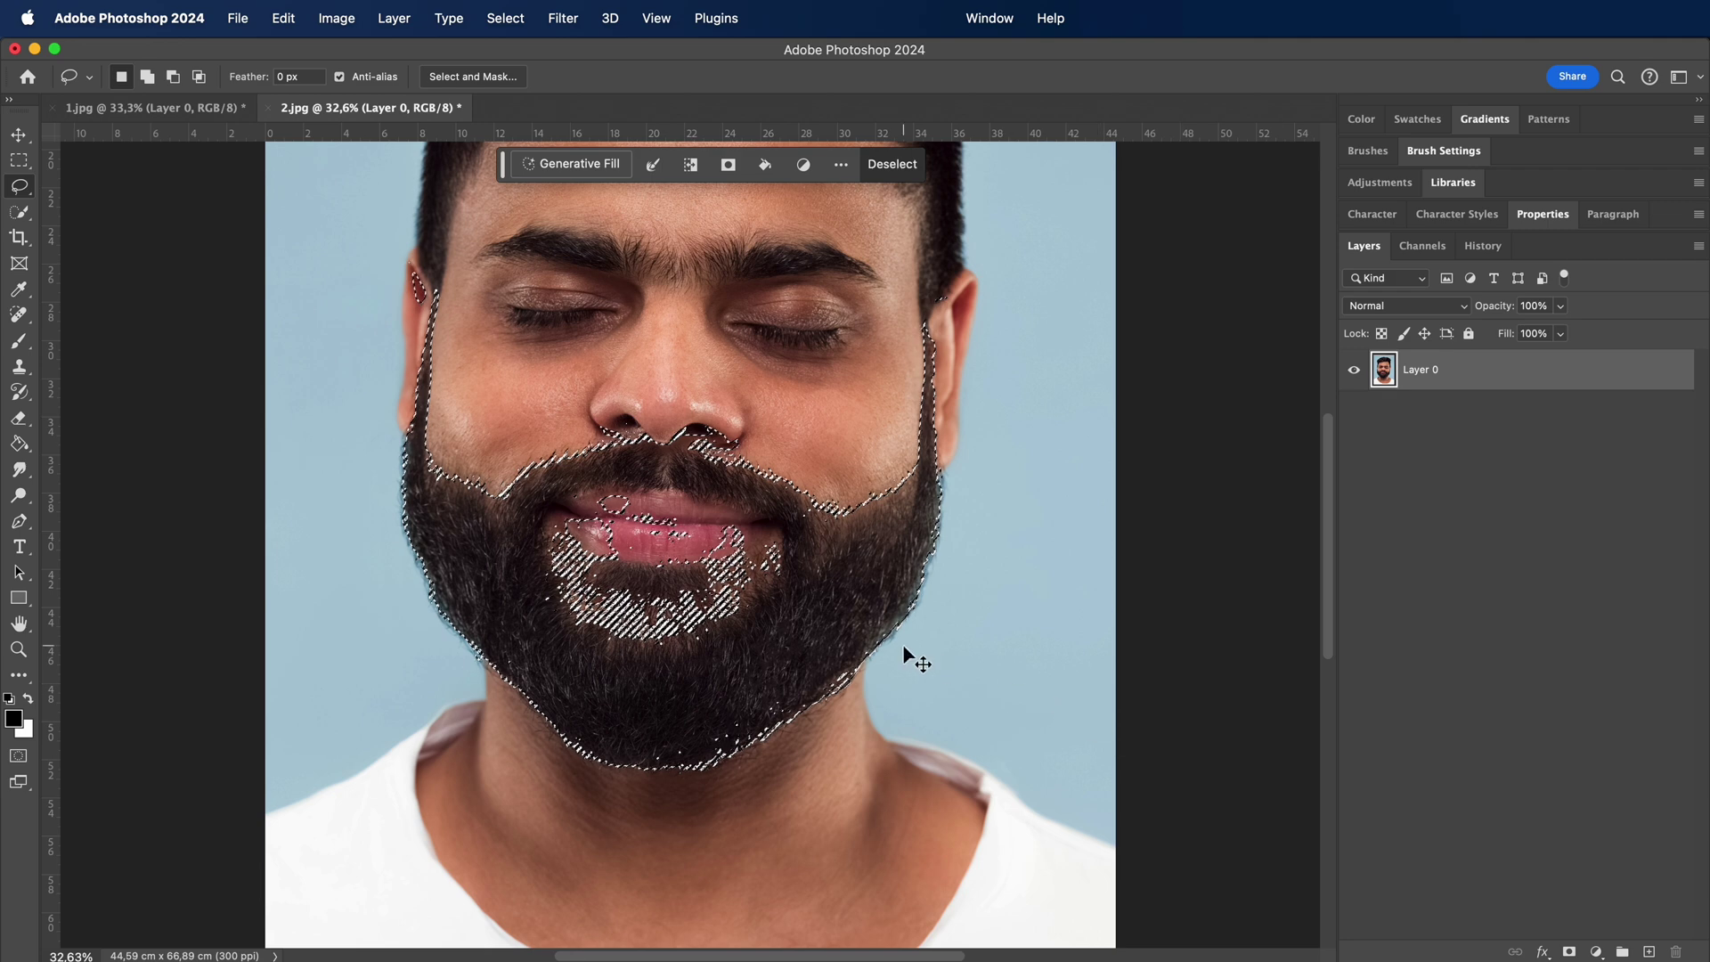
Copy the selected beard and paste it into 1.jpg as a new layer
key("super+c")
left_click(151, 107)
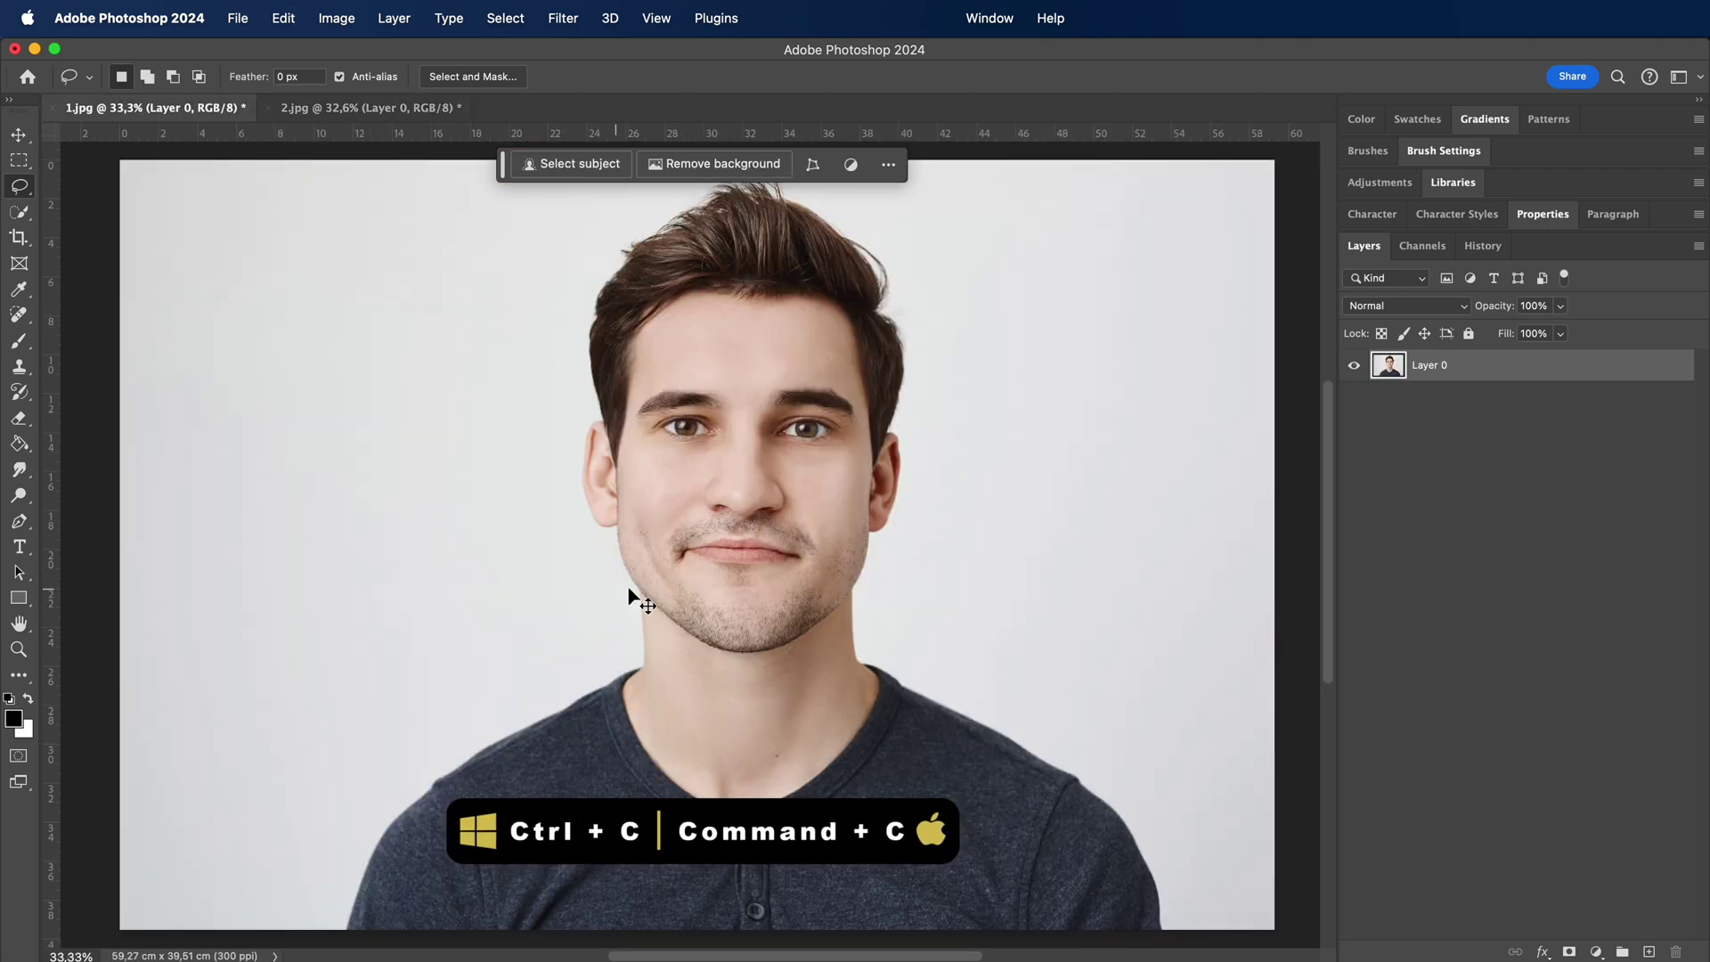
key("super+v")
Free-transform the pasted beard to about 48.37% of its size and position it over the man's mouth, jaw and chin
key("super+t")
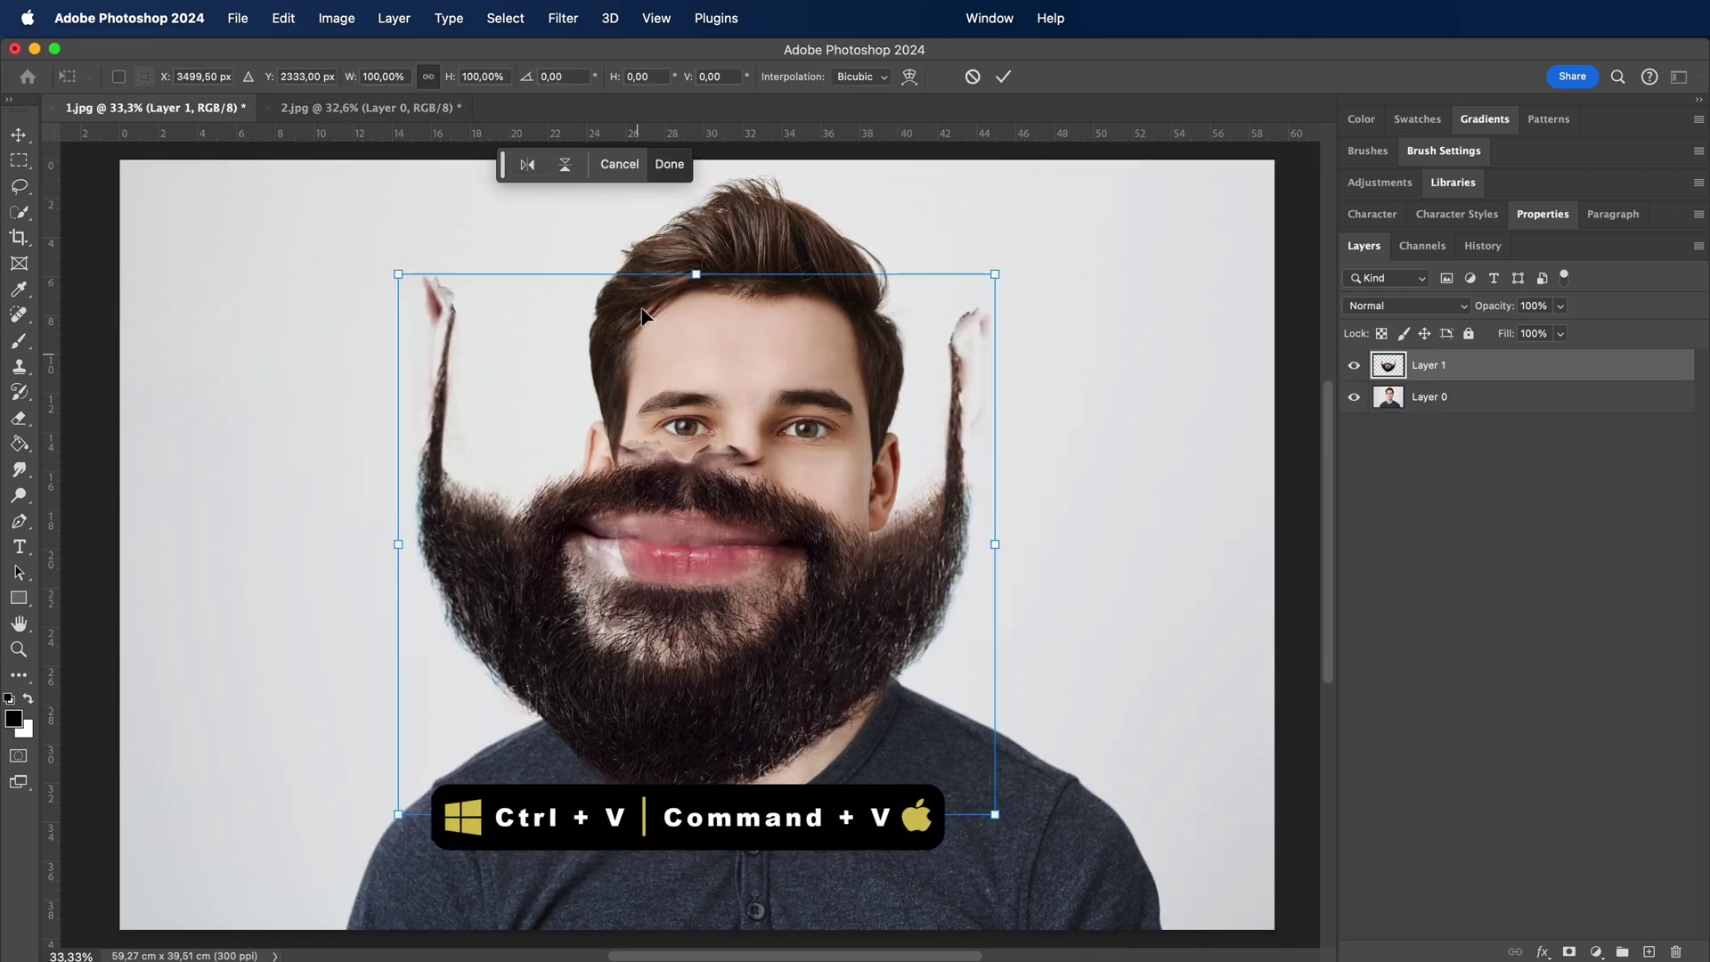
left_click_drag(696, 274, 694, 546)
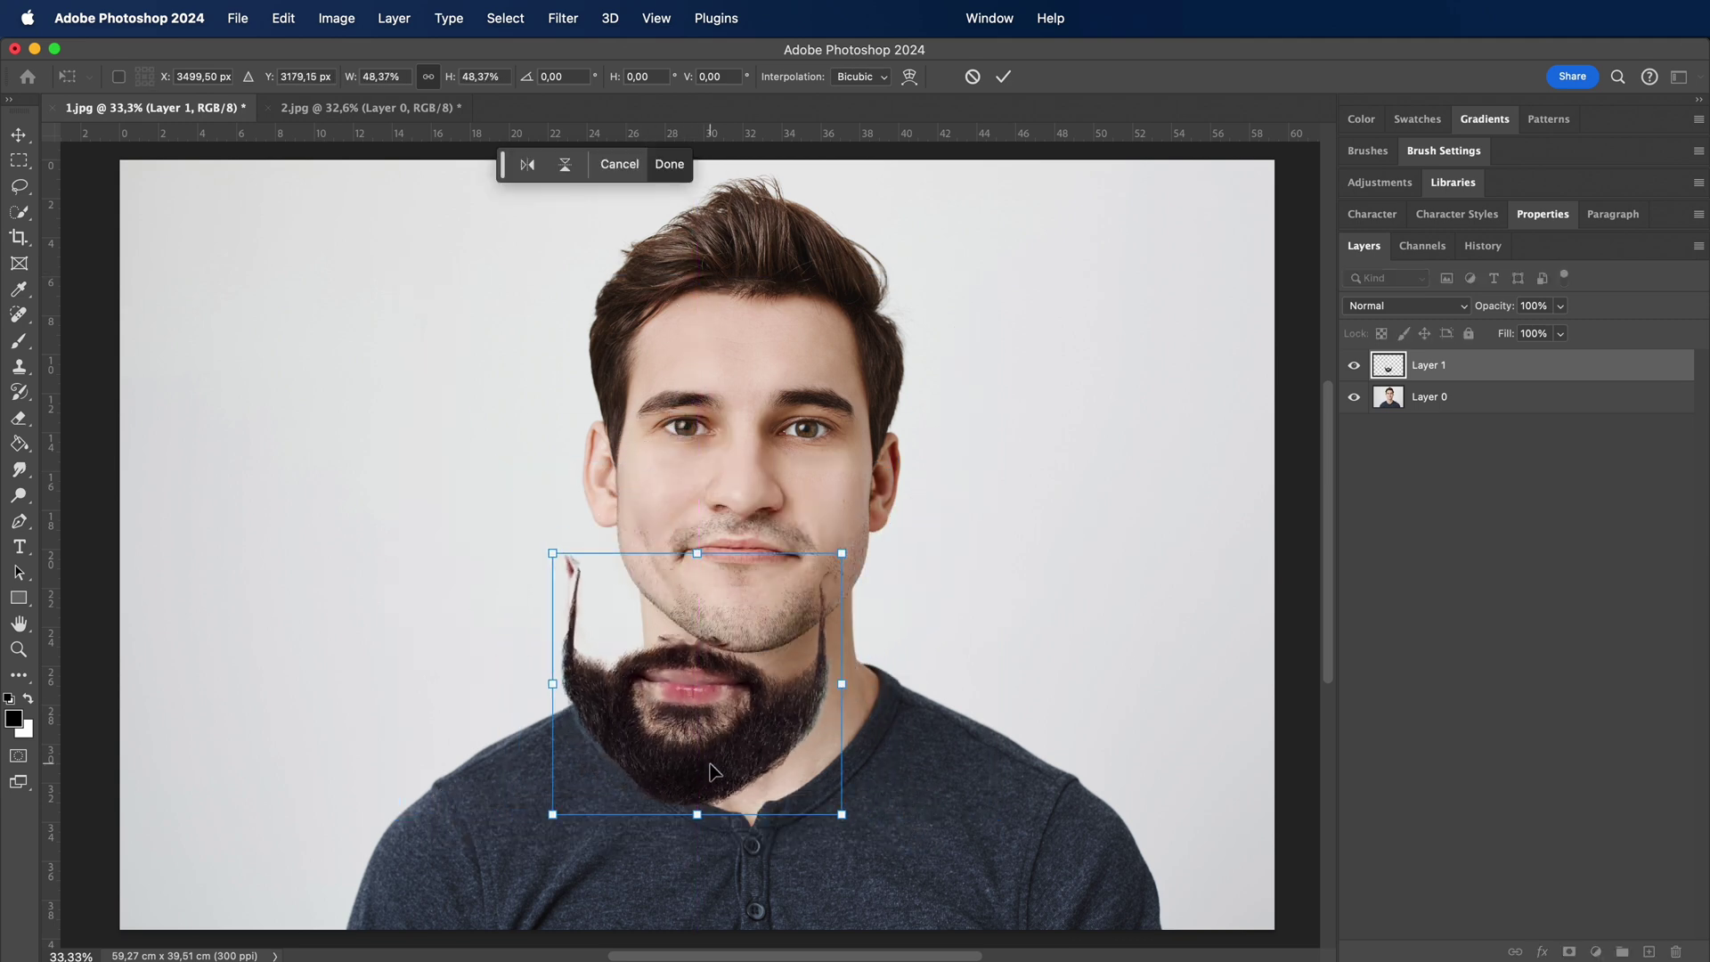
left_click_drag(701, 776, 276, 634)
scroll(741, 640, "up", 5)
scroll(584, 554, "up", 2)
left_click_drag(858, 555, 1004, 623)
scroll(881, 625, "up", 2)
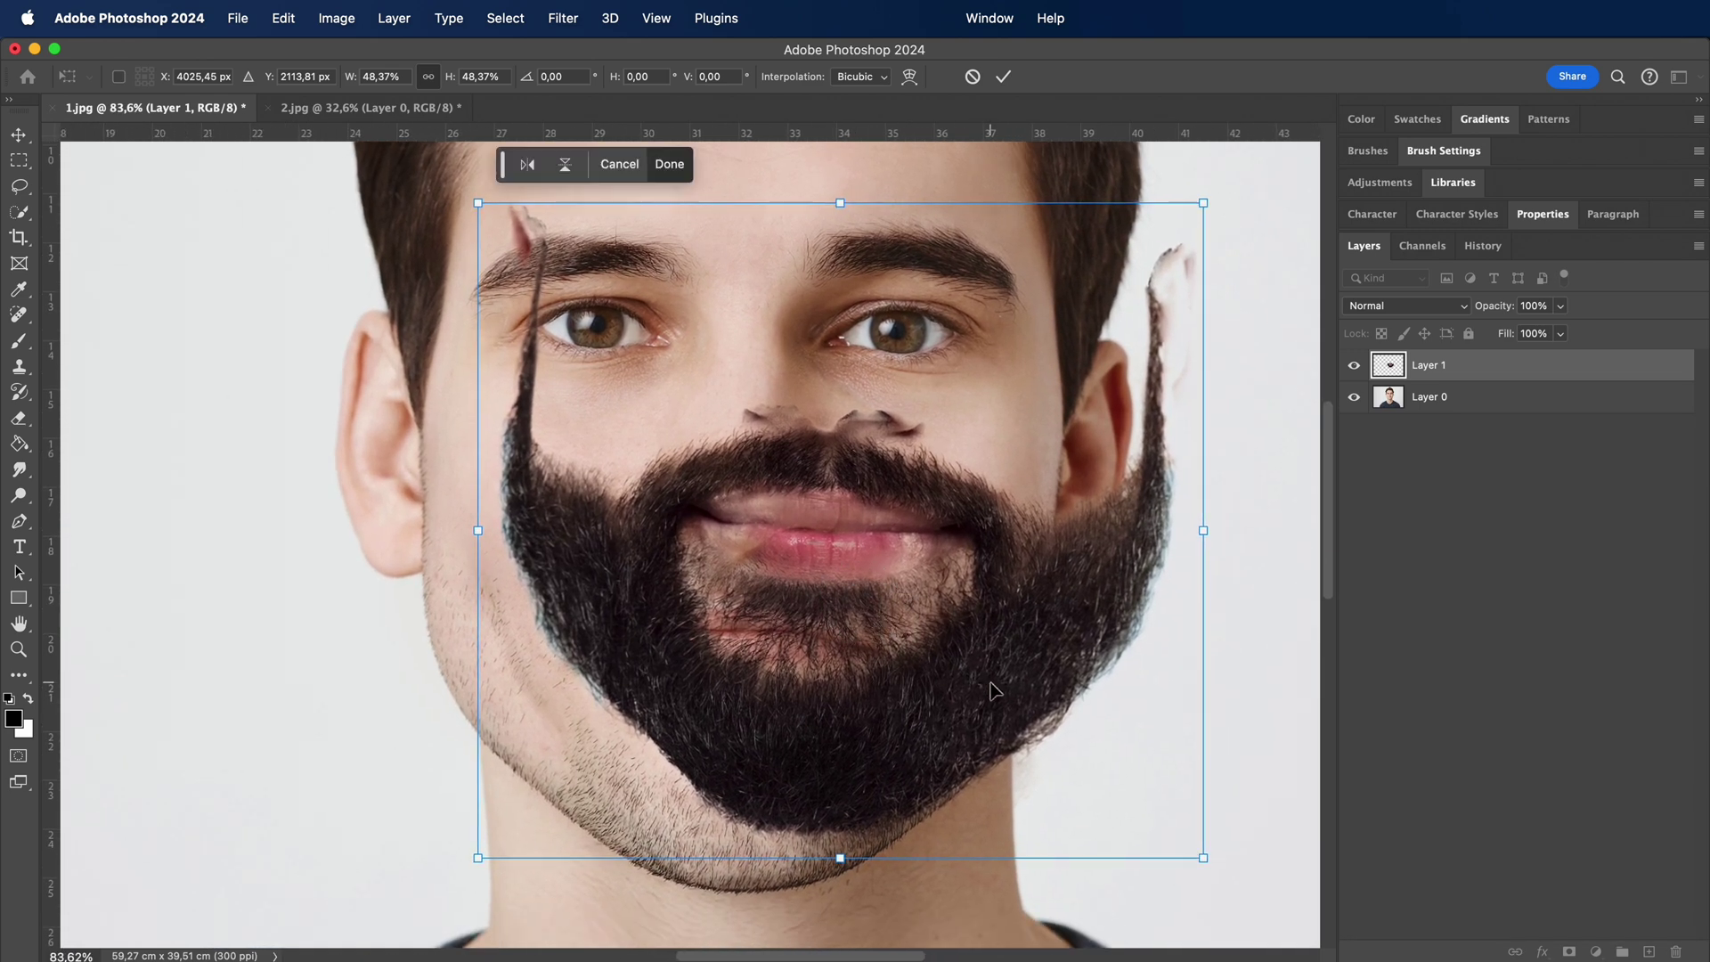
left_click_drag(996, 692, 899, 824)
scroll(900, 823, "down", 2)
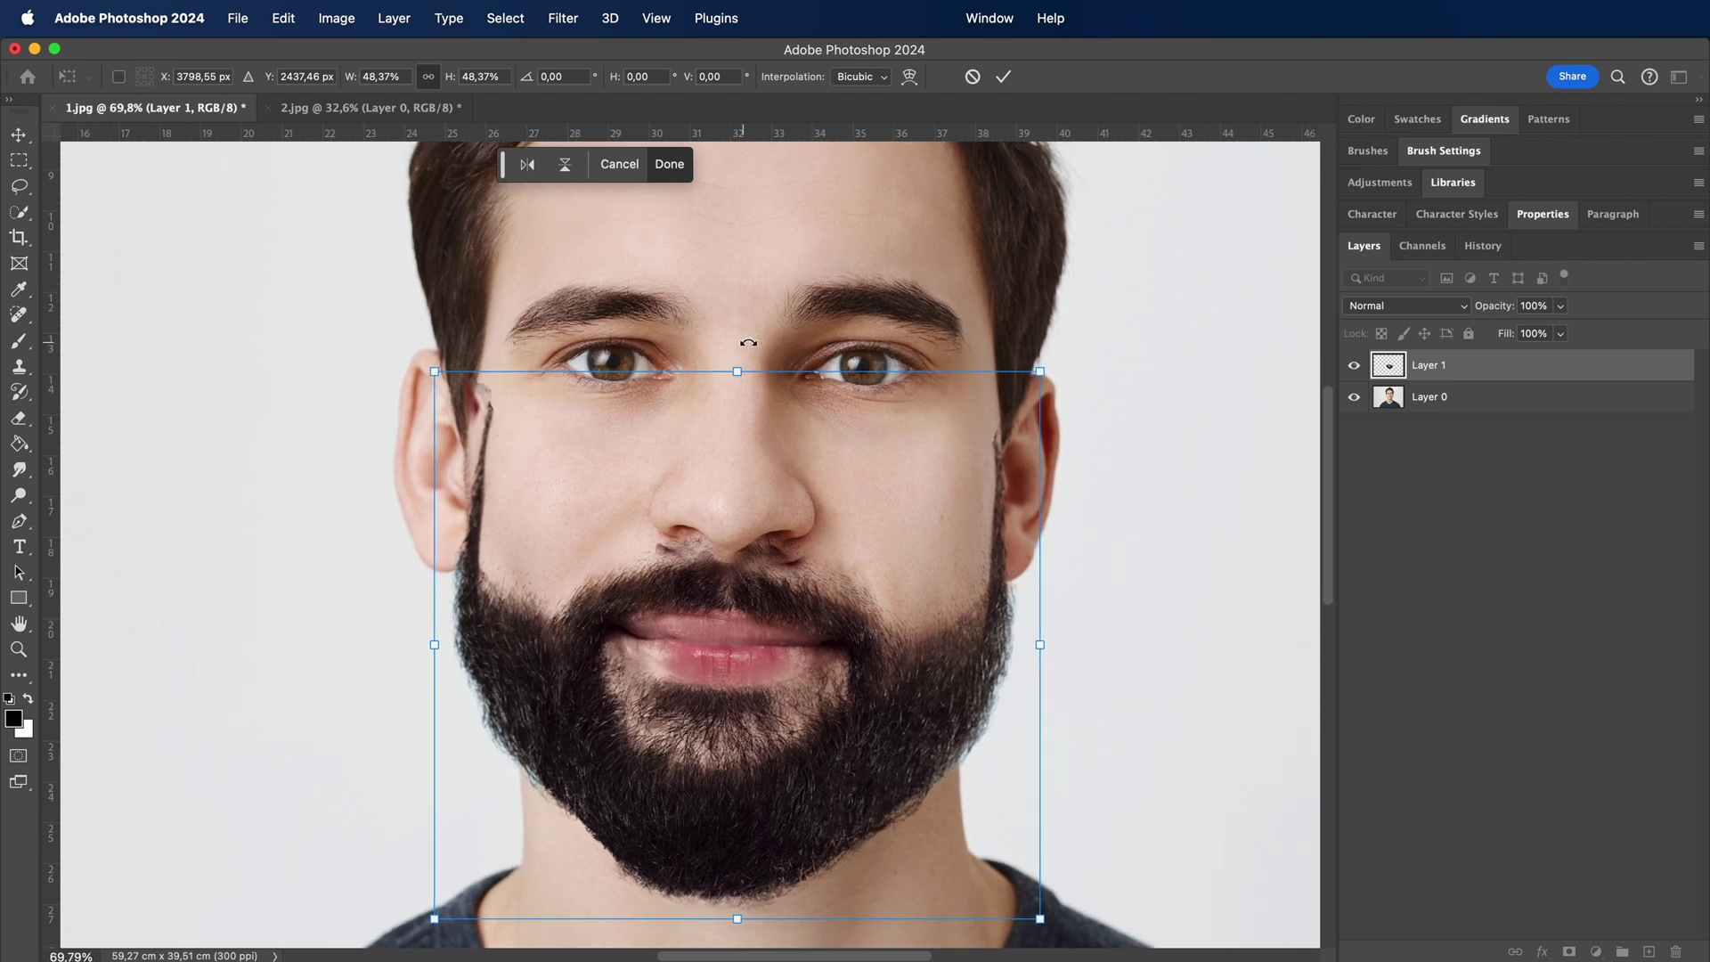
Rotate the beard to about -3.32°, scale it to about 49.43% and shift it to follow the tilt of the man's jaw
left_click_drag(739, 333, 721, 344)
mouse_move(795, 712)
left_mouse_down()
mouse_move(795, 691)
mouse_move(822, 715)
left_mouse_up()
scroll(819, 713, "down", 2)
left_click_drag(1052, 587, 1061, 572)
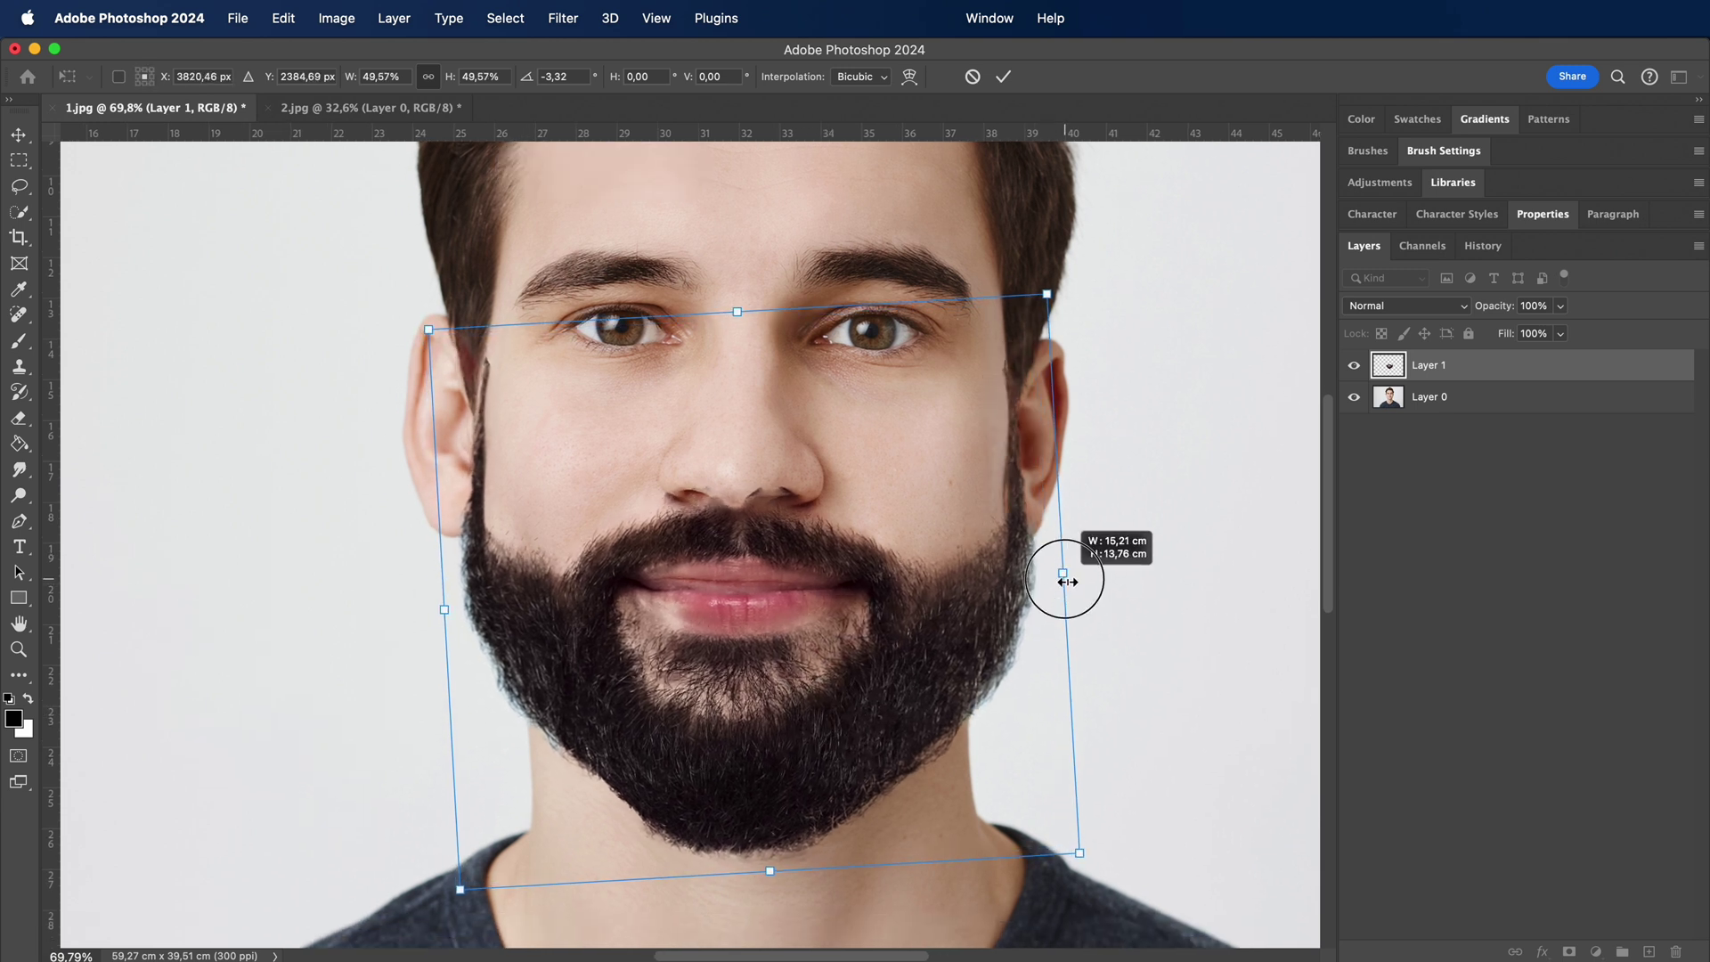
left_click_drag(975, 605, 985, 618)
scroll(928, 328, "left", 5)
scroll(942, 412, "right", 4)
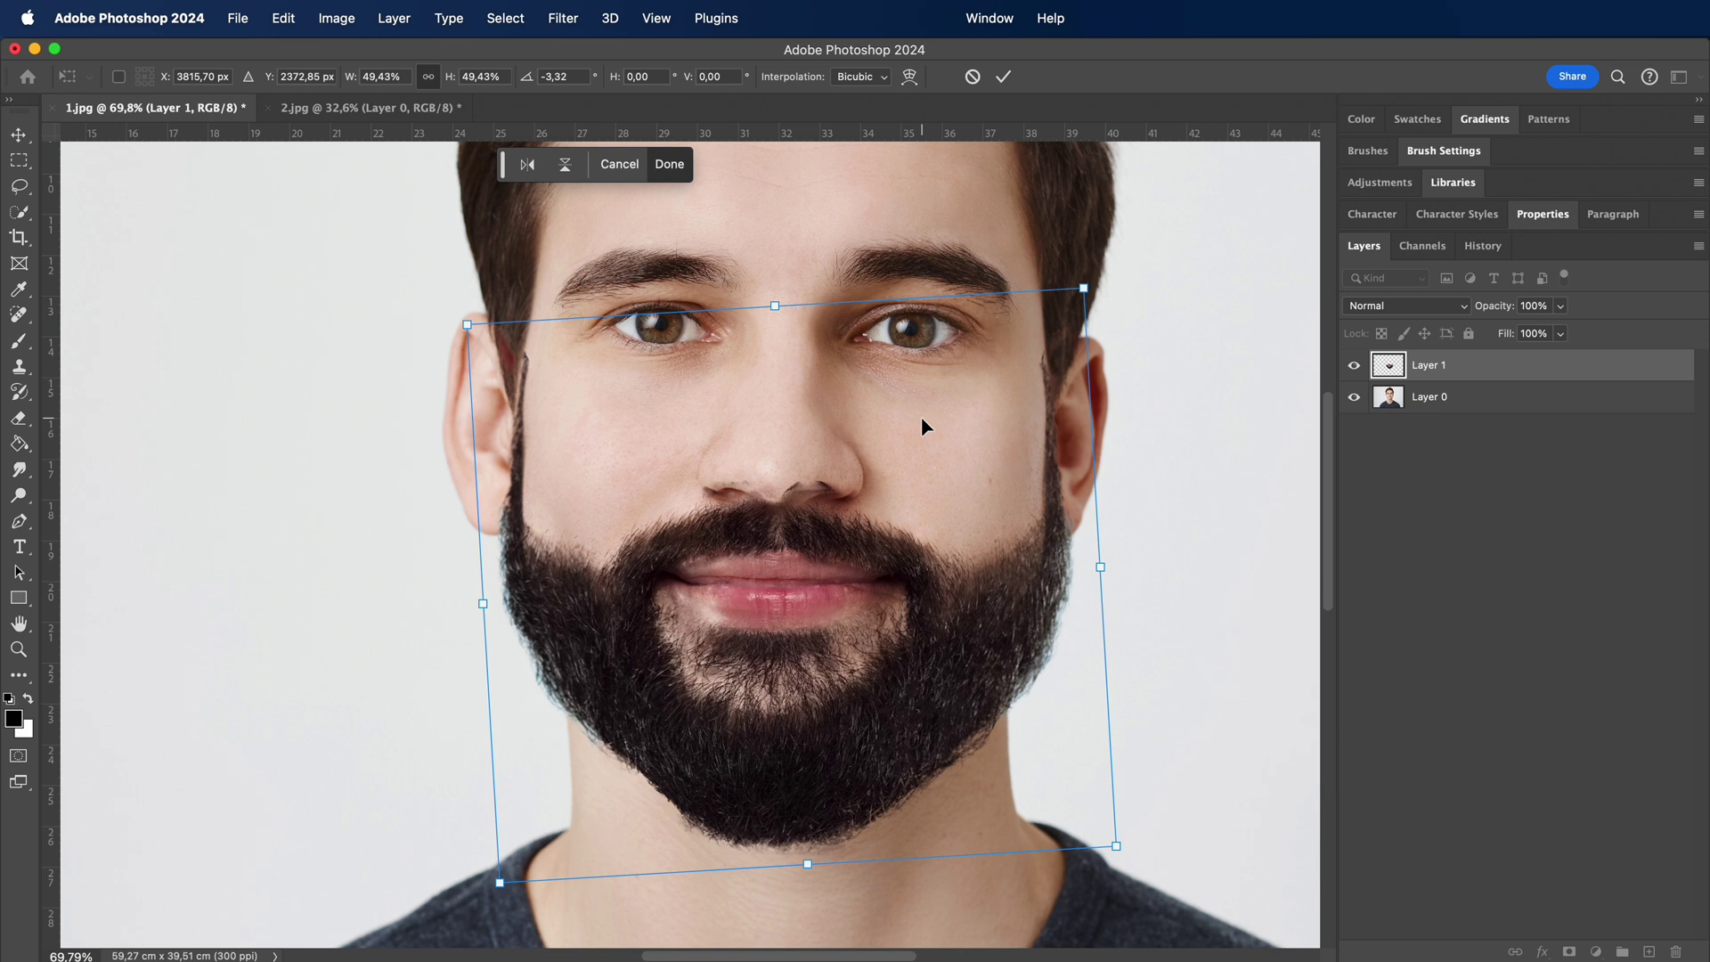
Adjust the beard's rotation to about -2.58° and its scale to about 50.30%, align it with both sideburns and apply the transform
left_click_drag(812, 247, 821, 243)
left_click_drag(1110, 580, 1113, 572)
left_click_drag(1011, 599, 1018, 610)
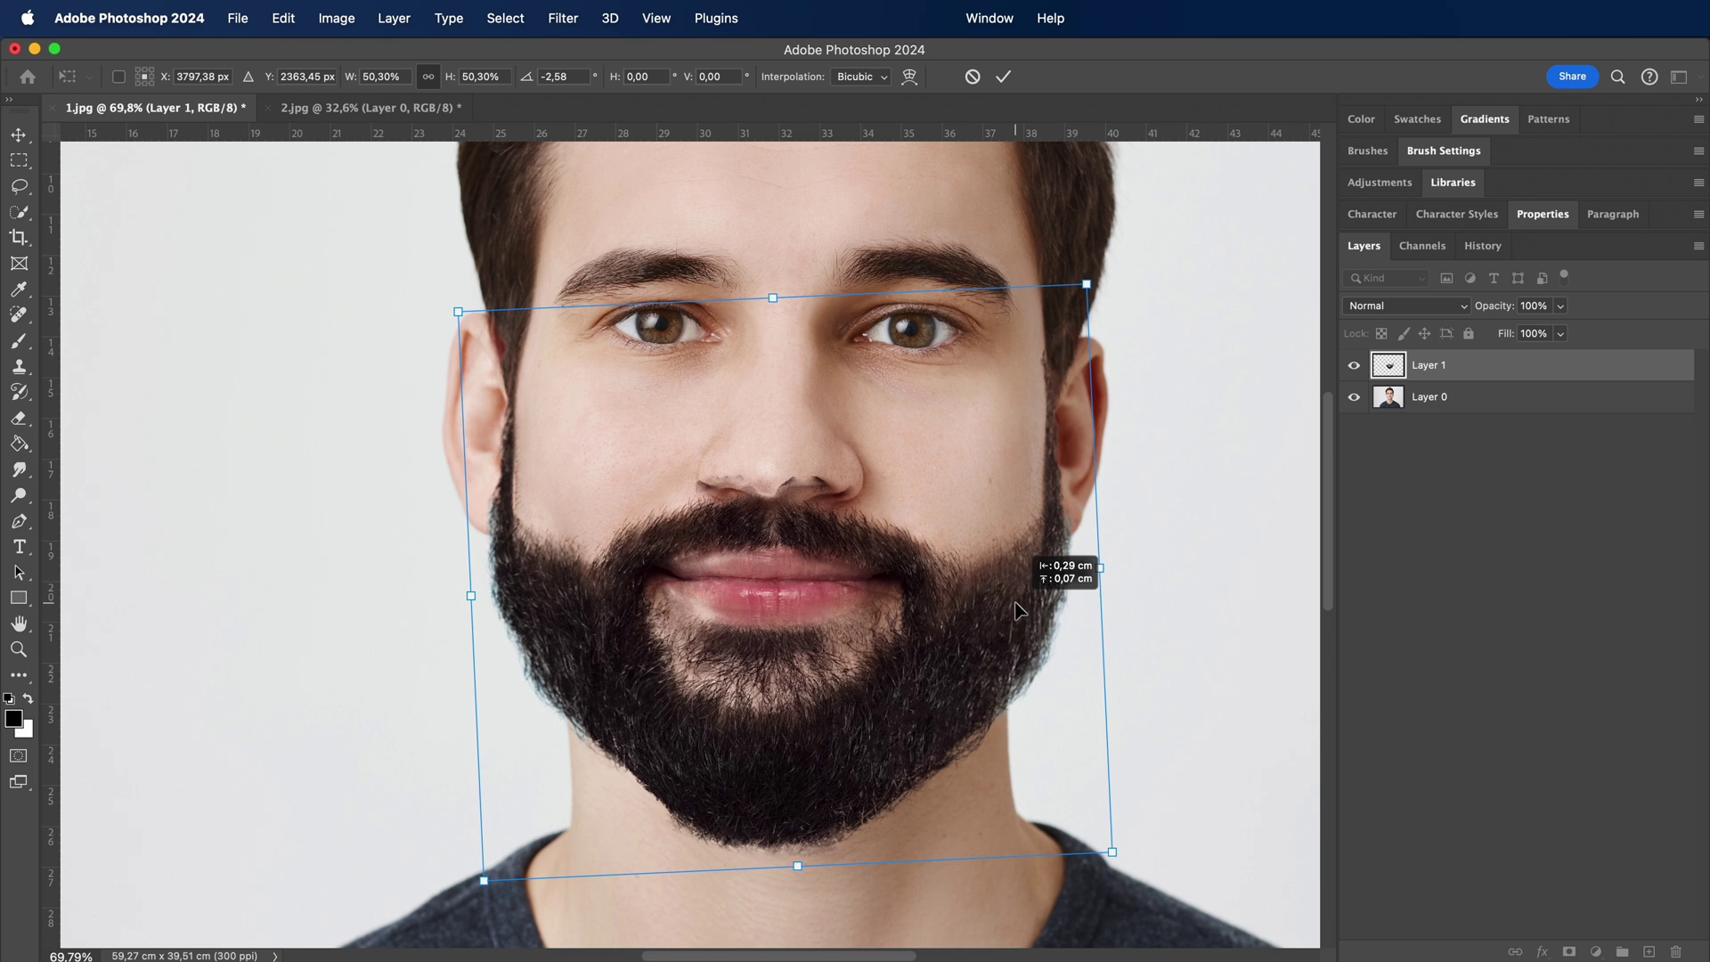
left_click_drag(1016, 603, 1016, 604)
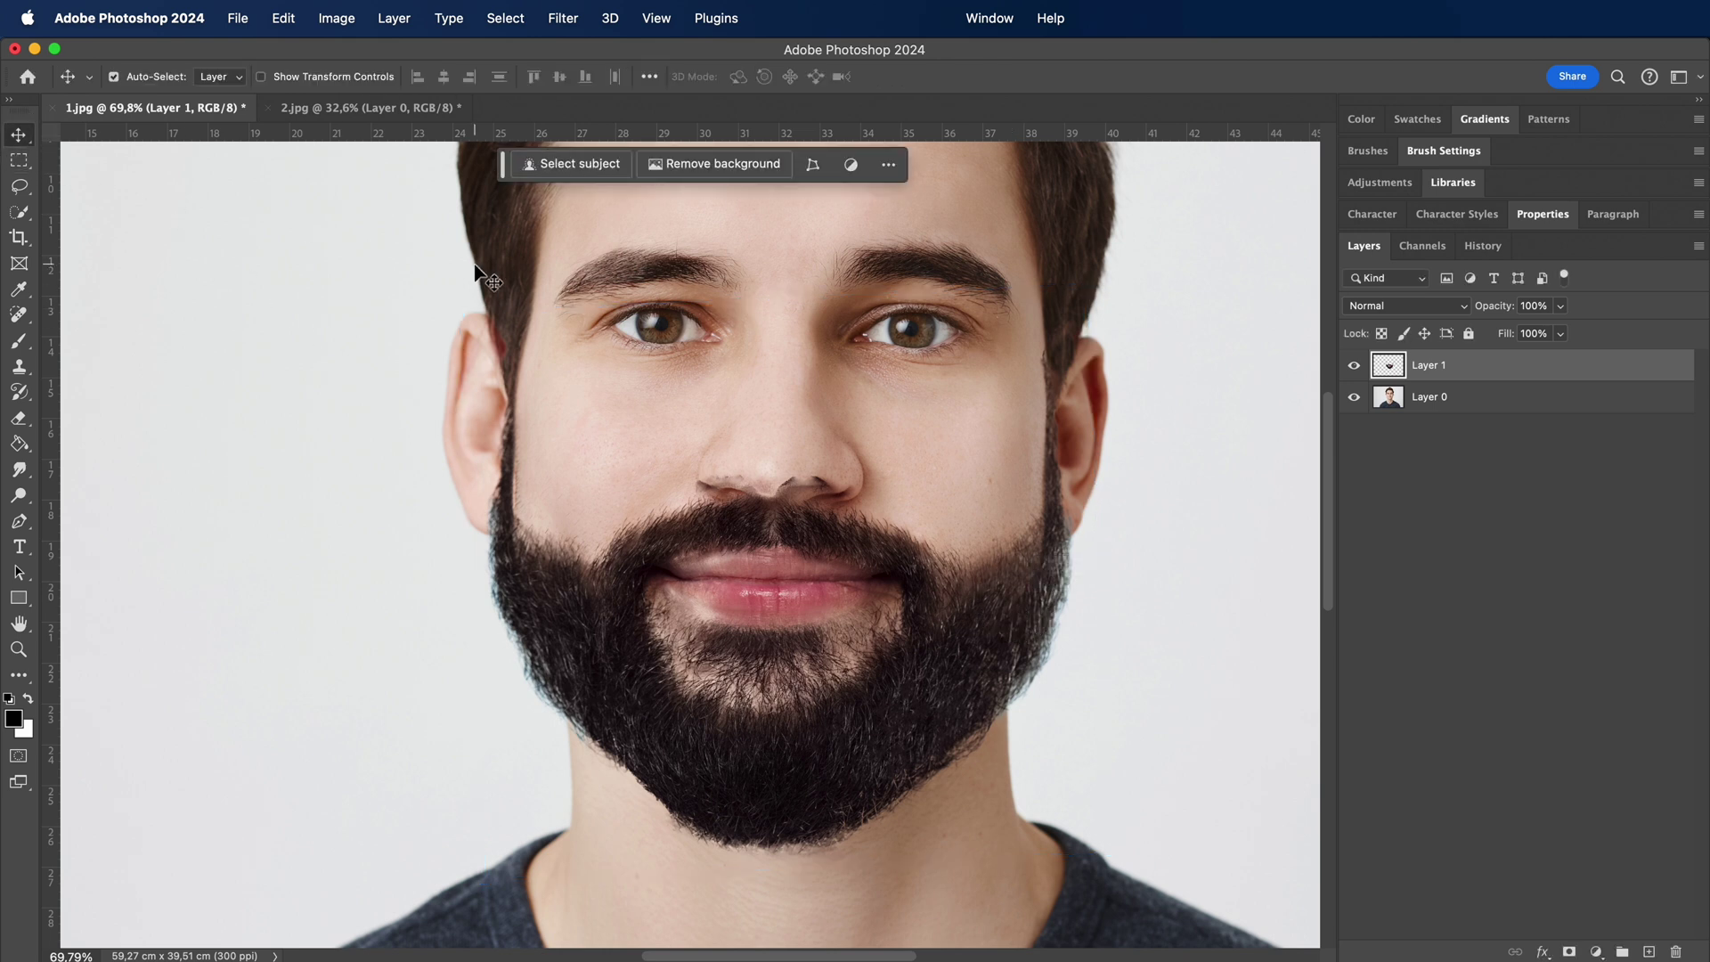
Erase the excess beard edge along the left sideburn and earlobe with the Eraser tool and a soft 70 px brush
left_click(19, 419)
left_click_drag(19, 428, 44, 423)
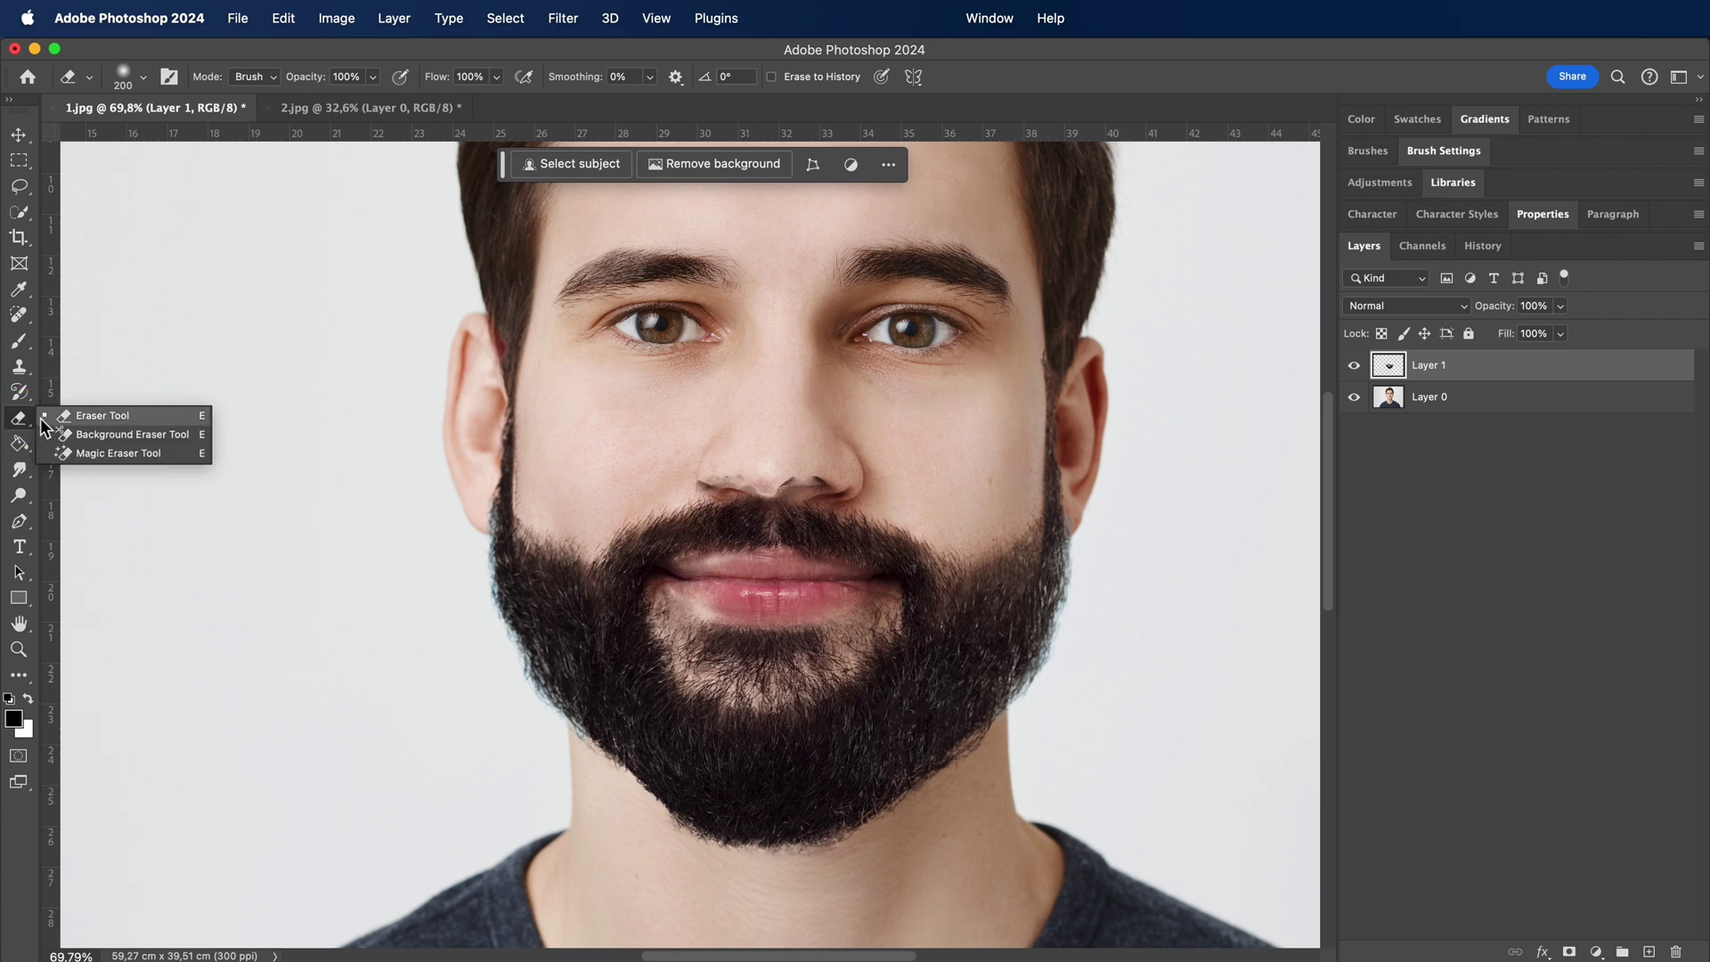
left_click(80, 416)
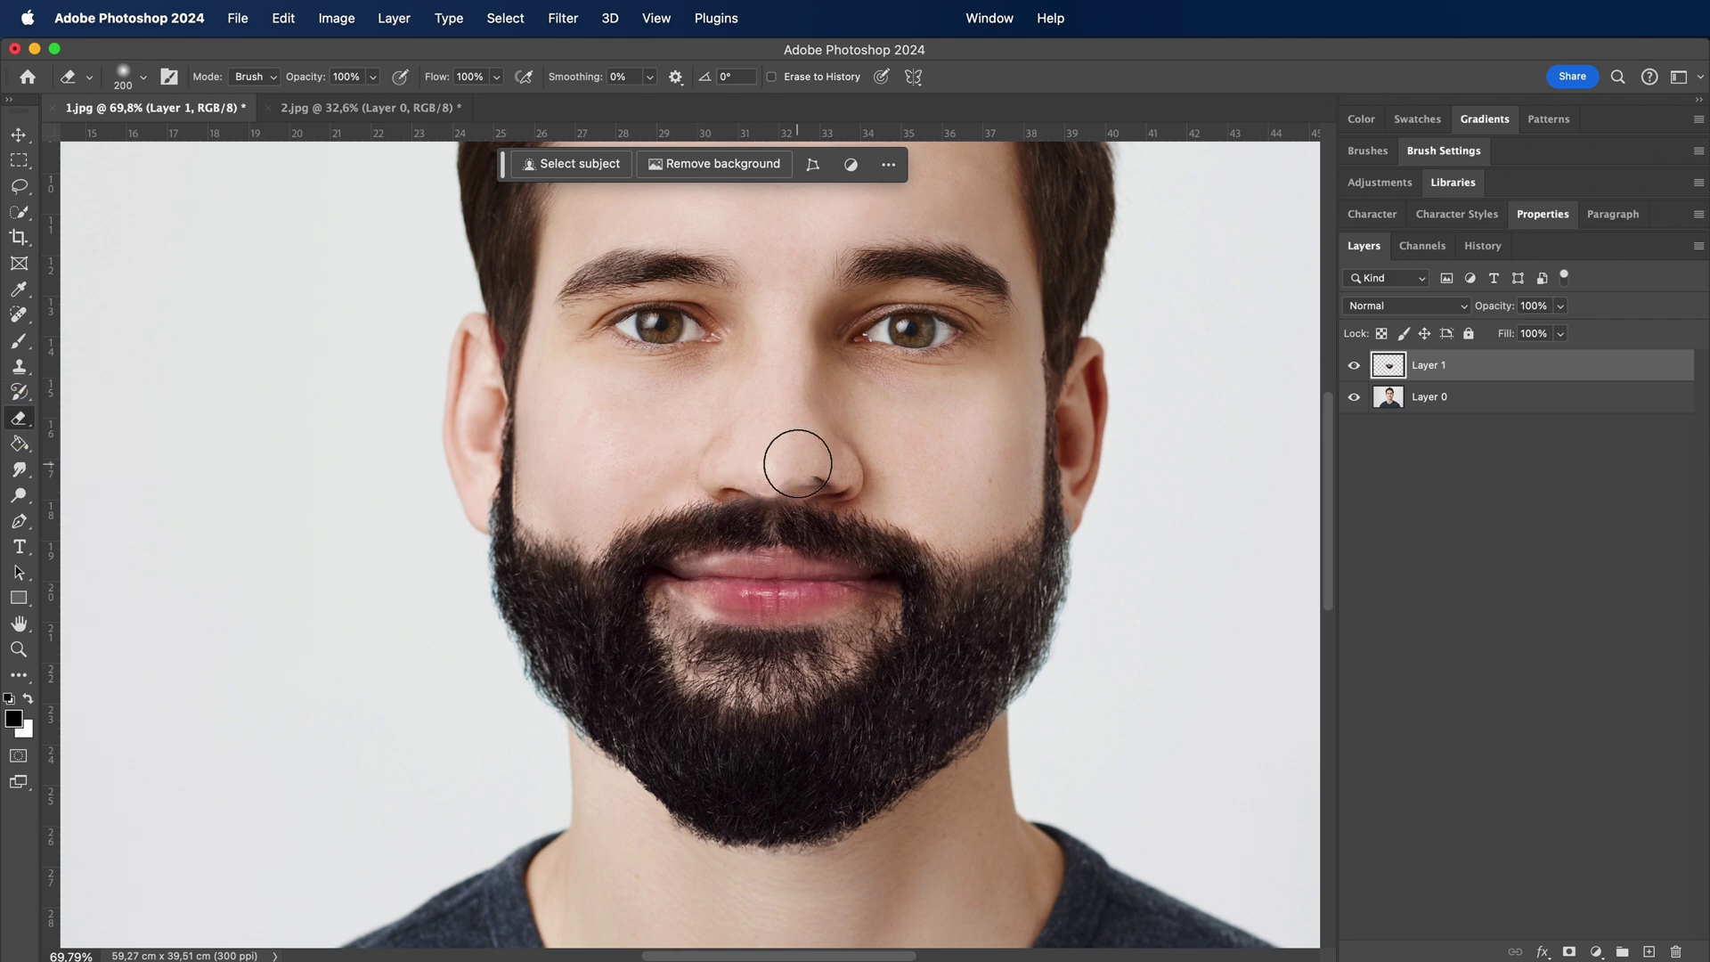
scroll(891, 476, "left", 2)
scroll(579, 385, "up", 5)
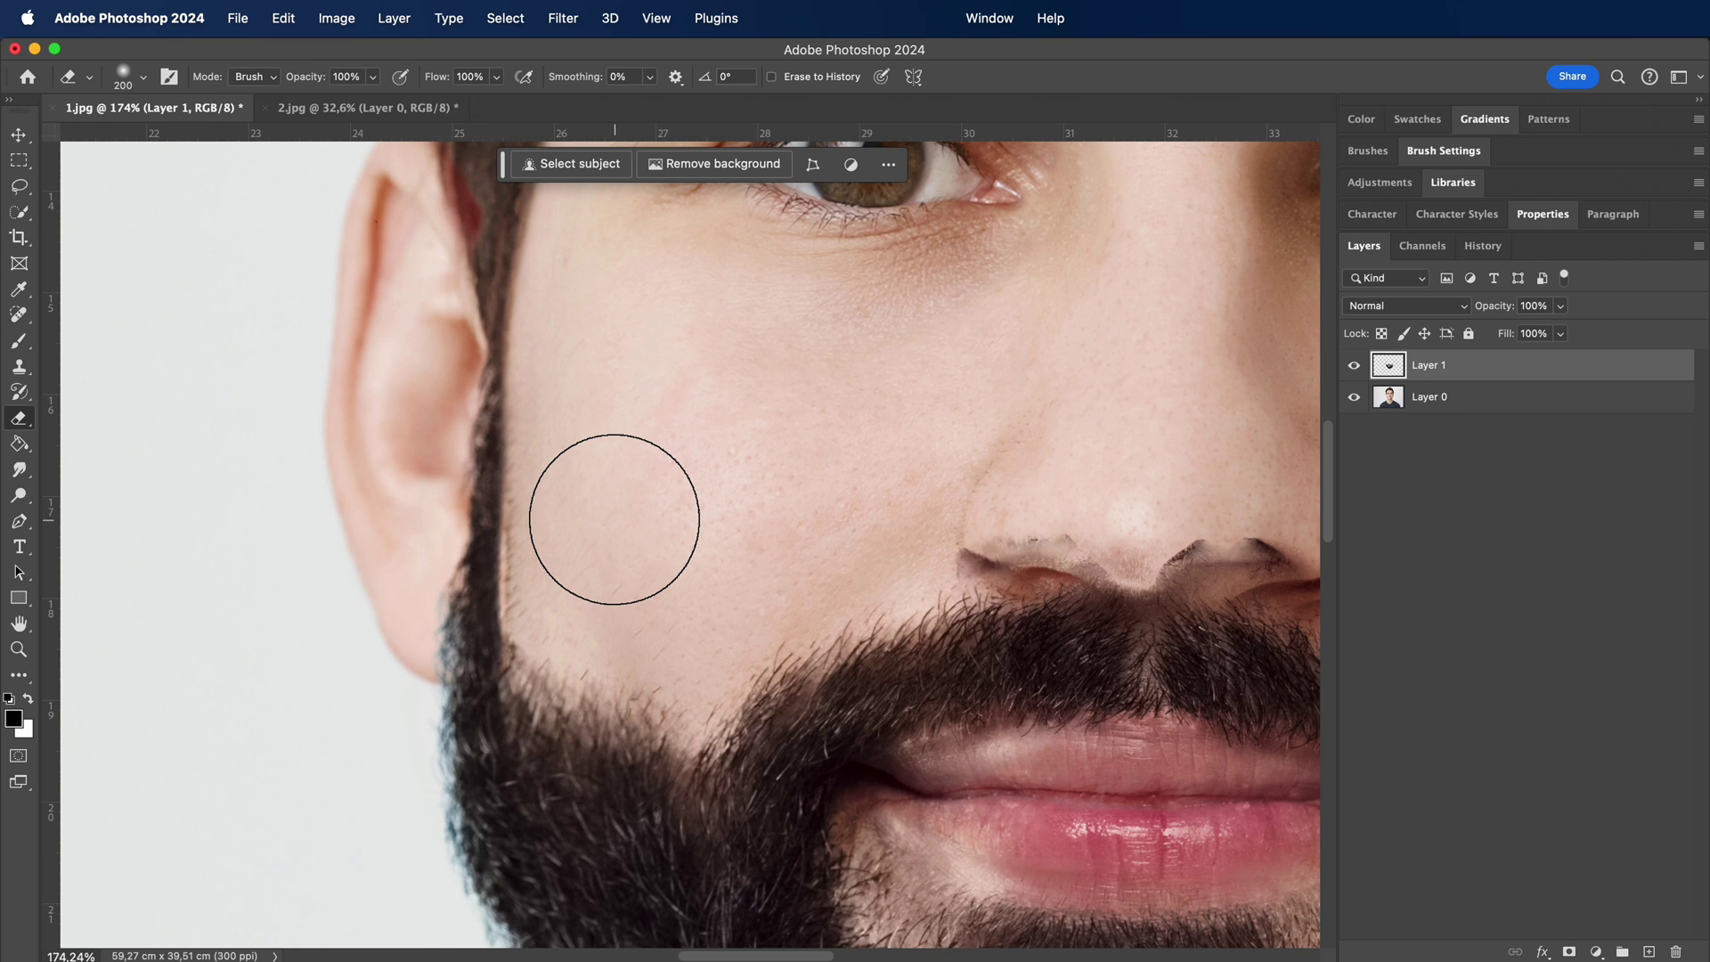
key("bracketleft")
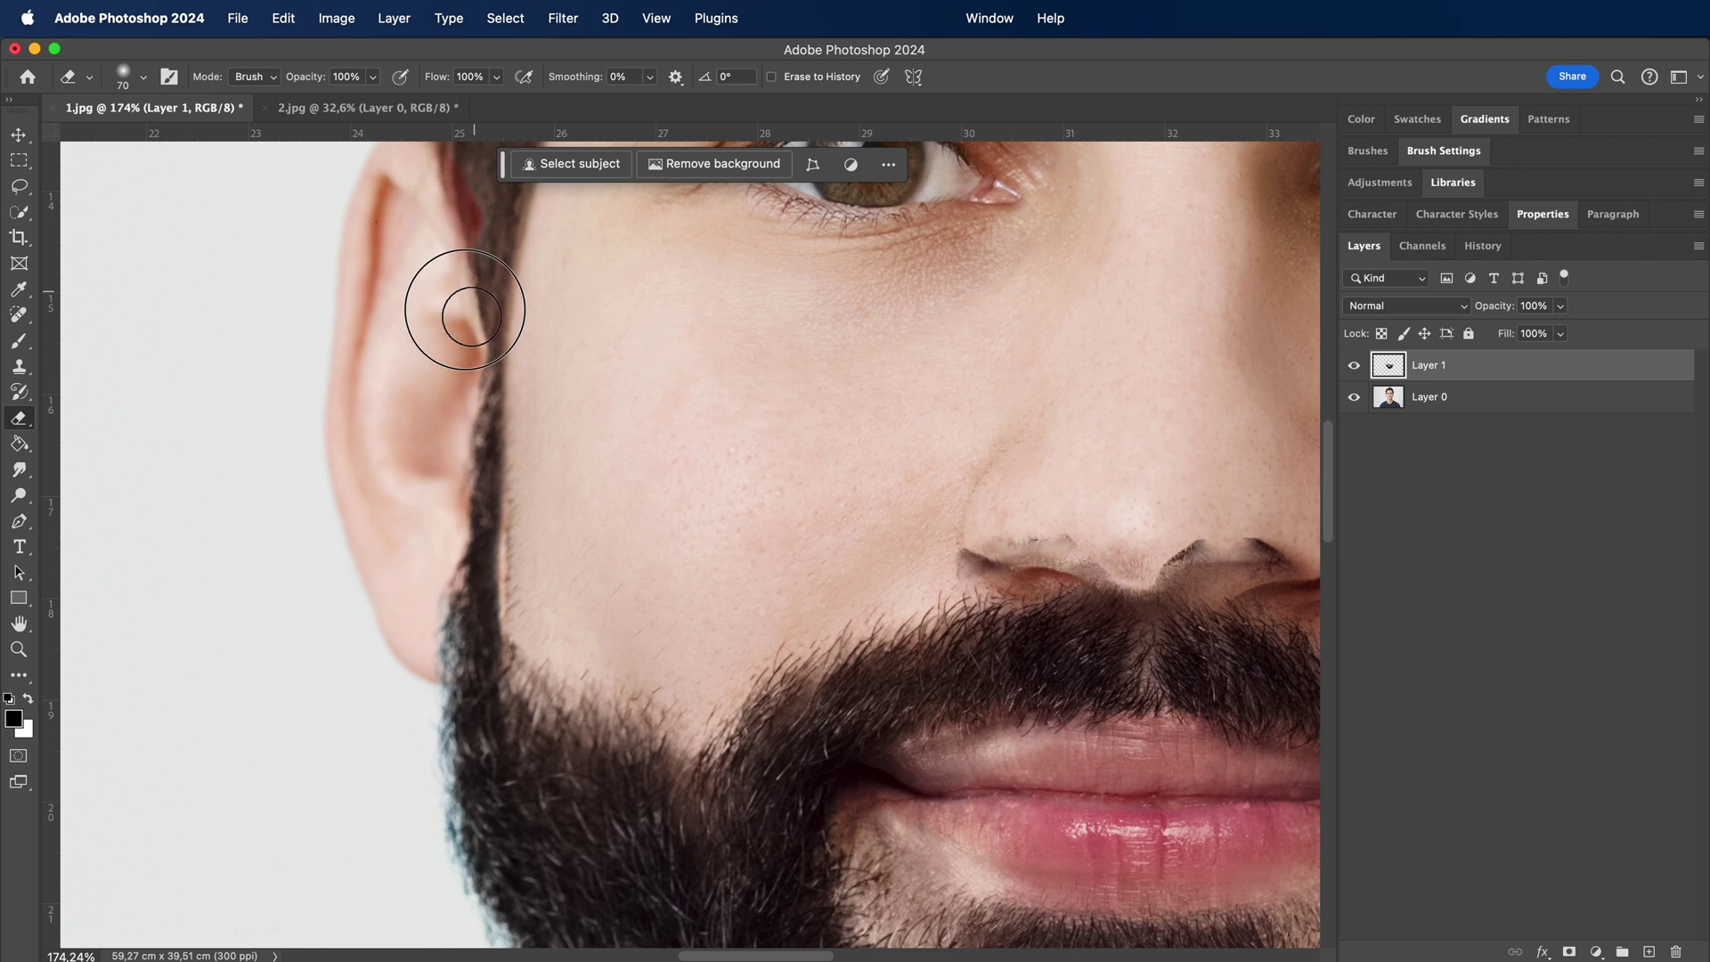
mouse_move(465, 310)
left_mouse_down()
mouse_move(447, 410)
mouse_move(428, 737)
left_mouse_up()
mouse_move(419, 670)
left_mouse_down()
mouse_move(434, 833)
mouse_move(422, 604)
left_mouse_up()
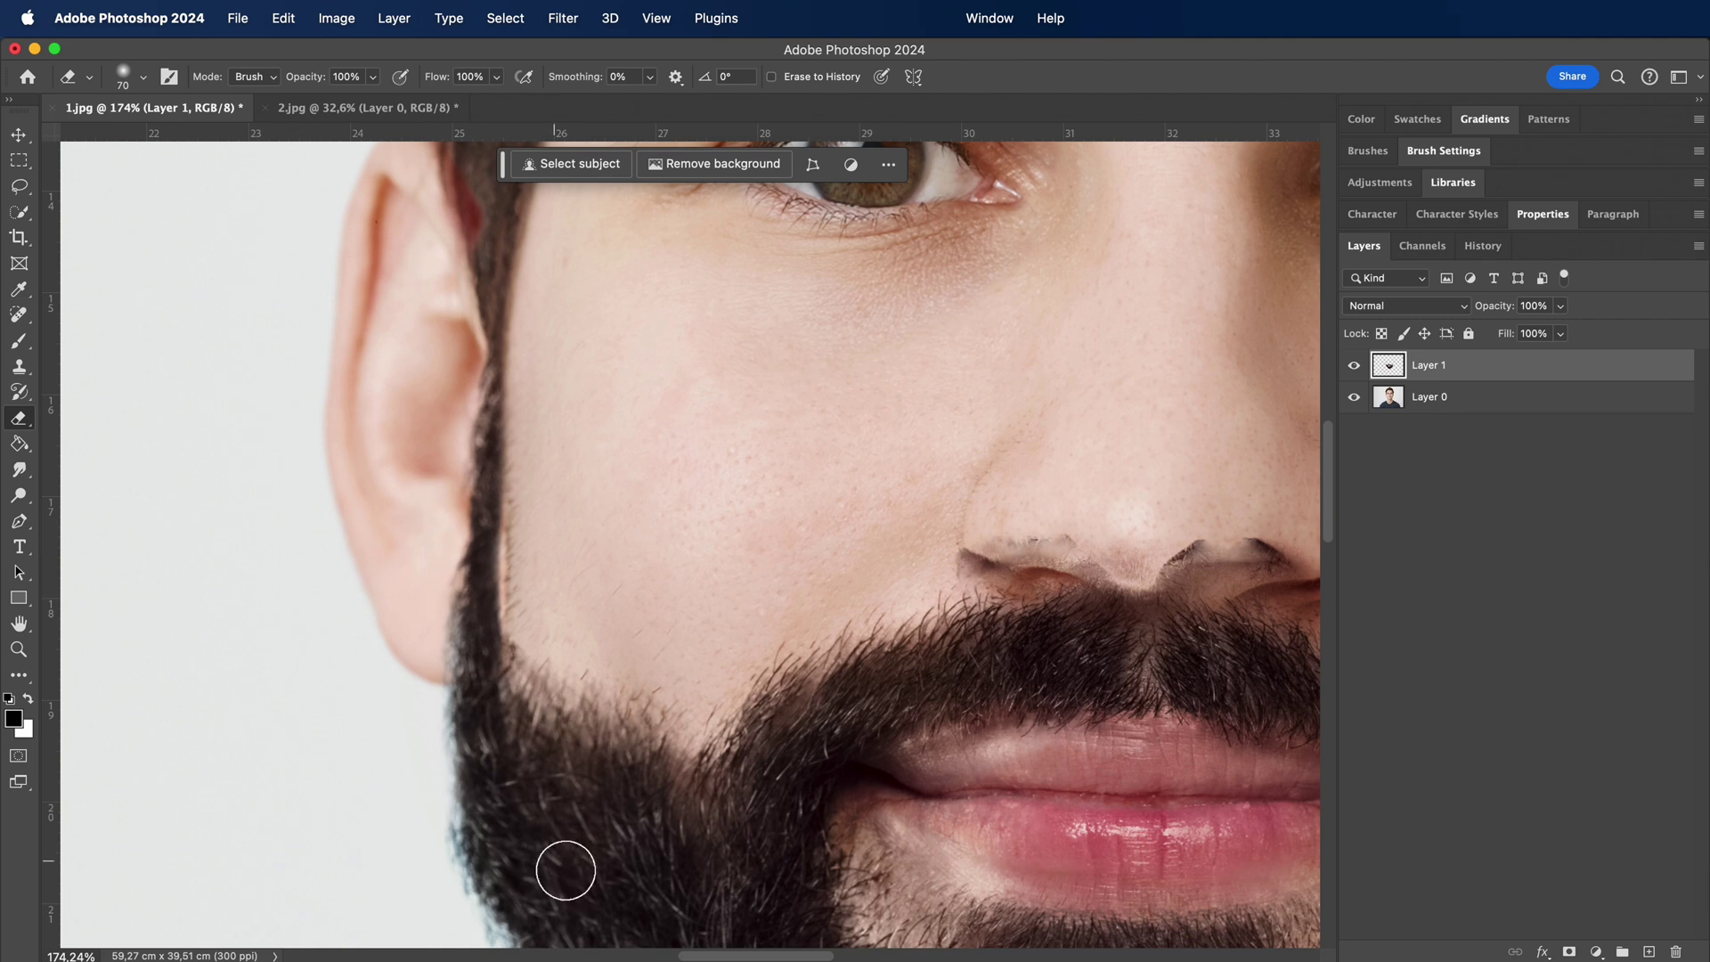
Erase the bluish fringe along the beard's left jaw edge with a soft eraser between 70 and 175 px
left_click_drag(565, 870, 573, 392)
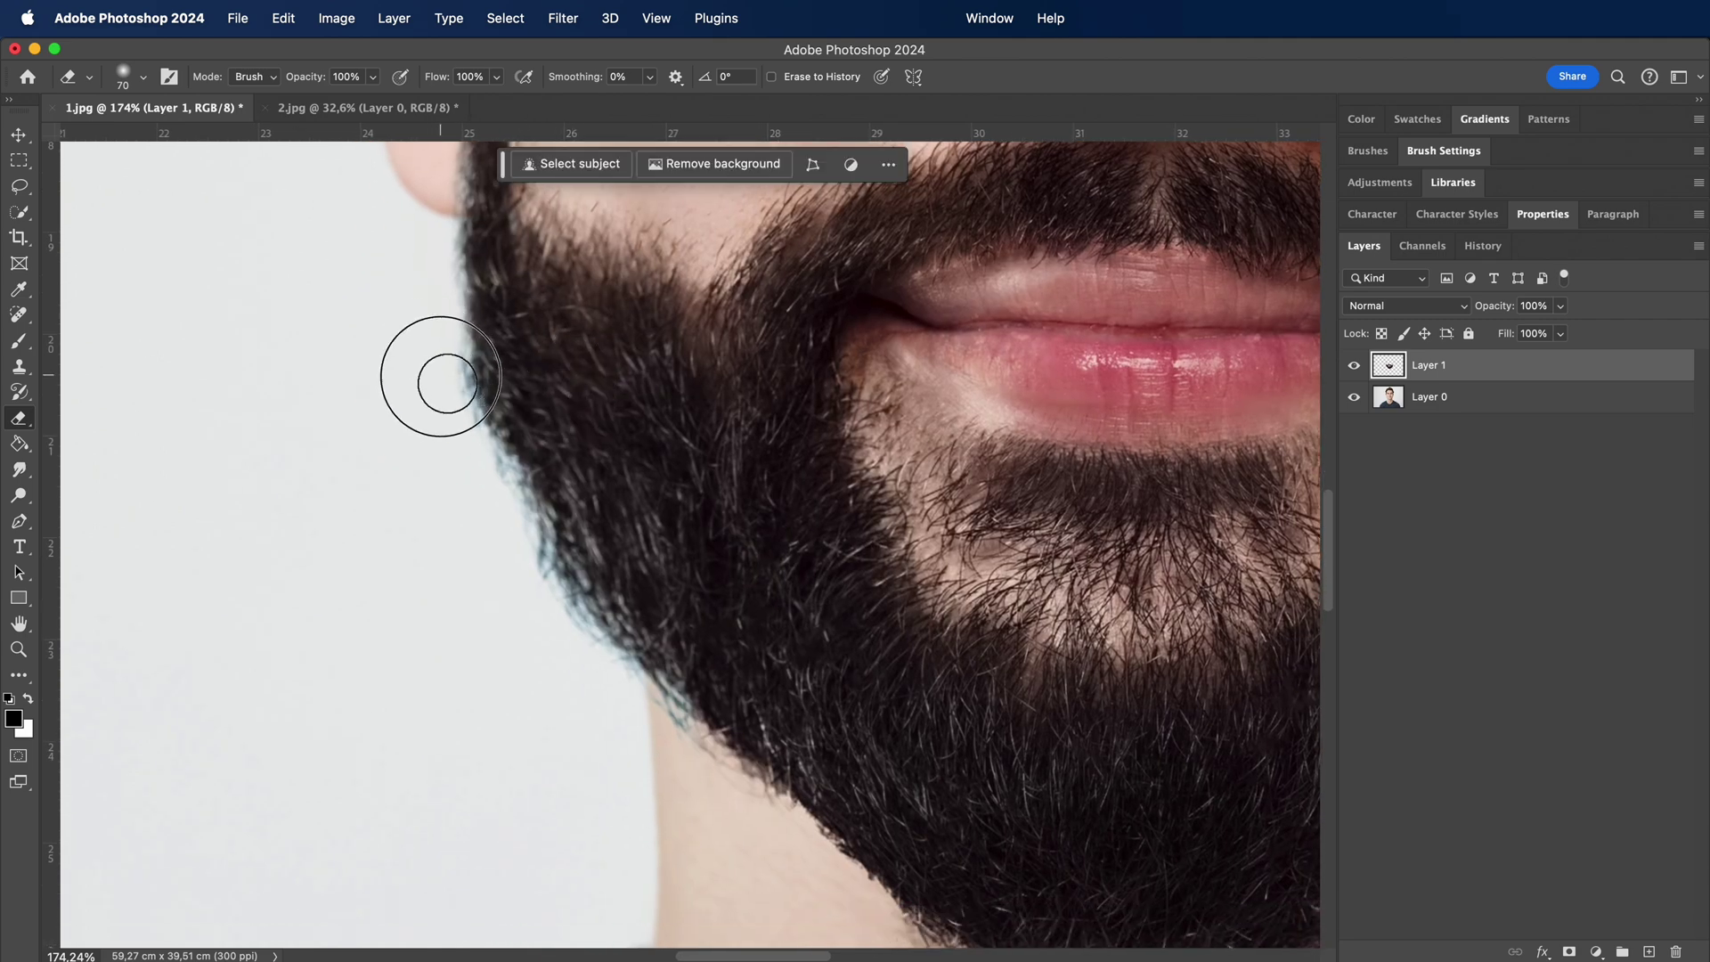
mouse_move(441, 376)
left_mouse_down()
mouse_move(451, 414)
mouse_move(439, 349)
mouse_move(490, 512)
left_mouse_up()
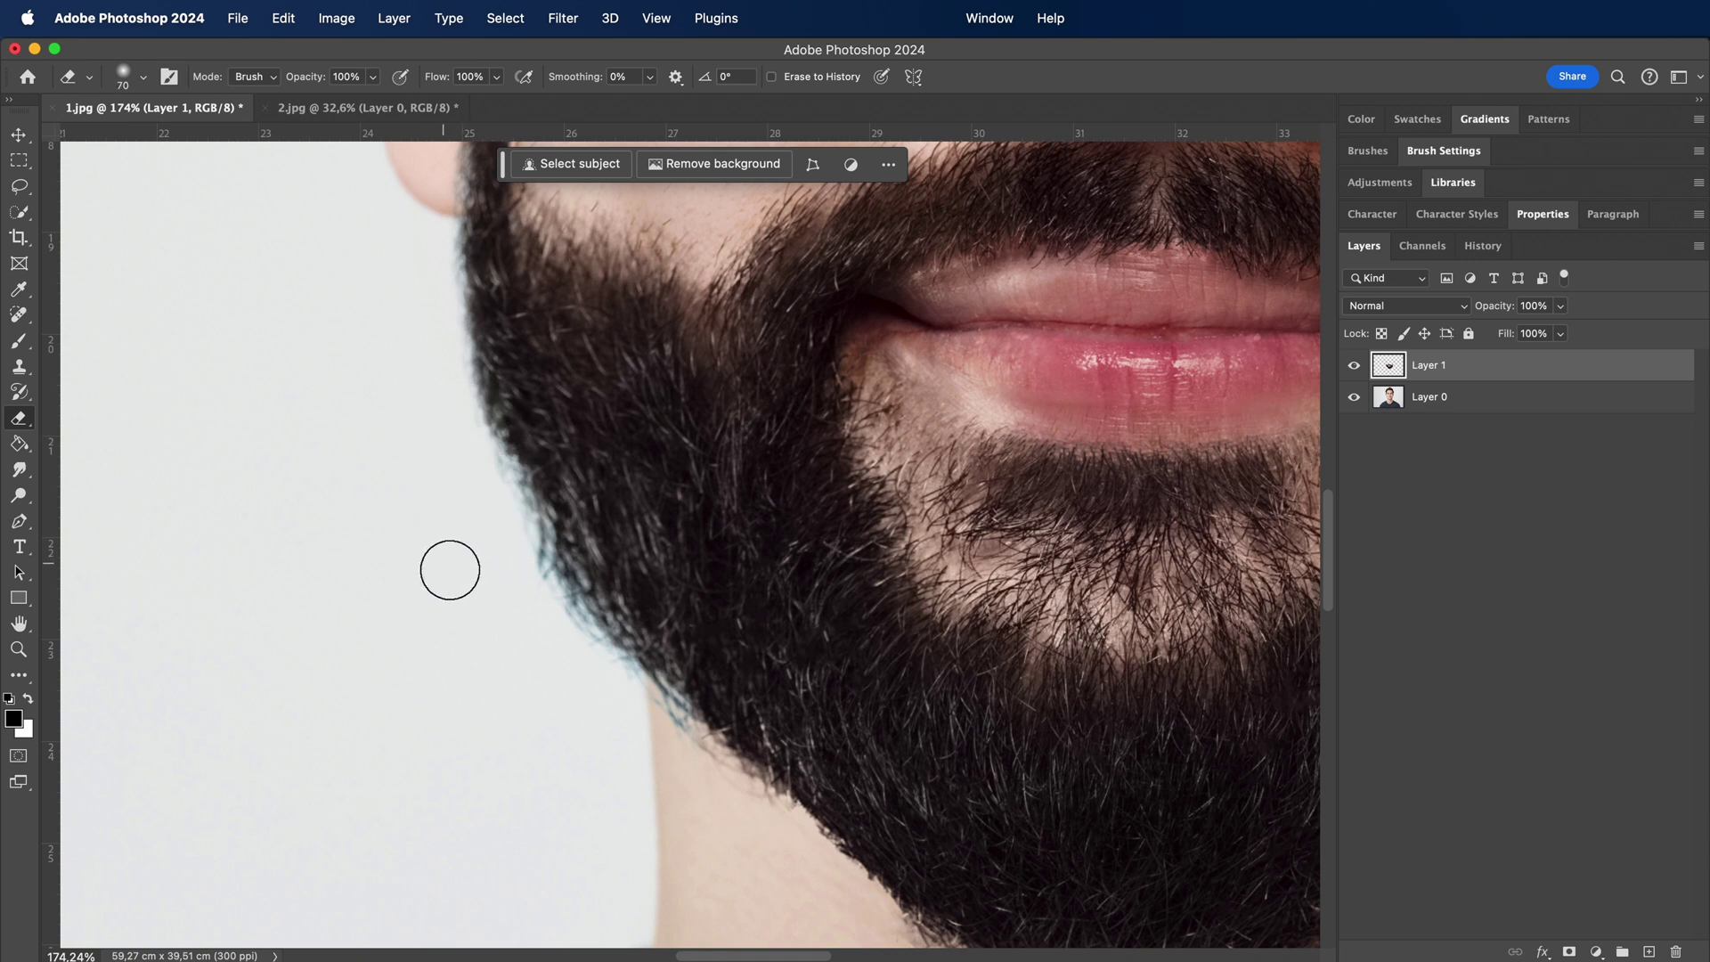
key("bracketright")
key("bracketright")
mouse_move(611, 753)
left_mouse_down()
mouse_move(592, 725)
mouse_move(634, 748)
mouse_move(476, 586)
left_mouse_up()
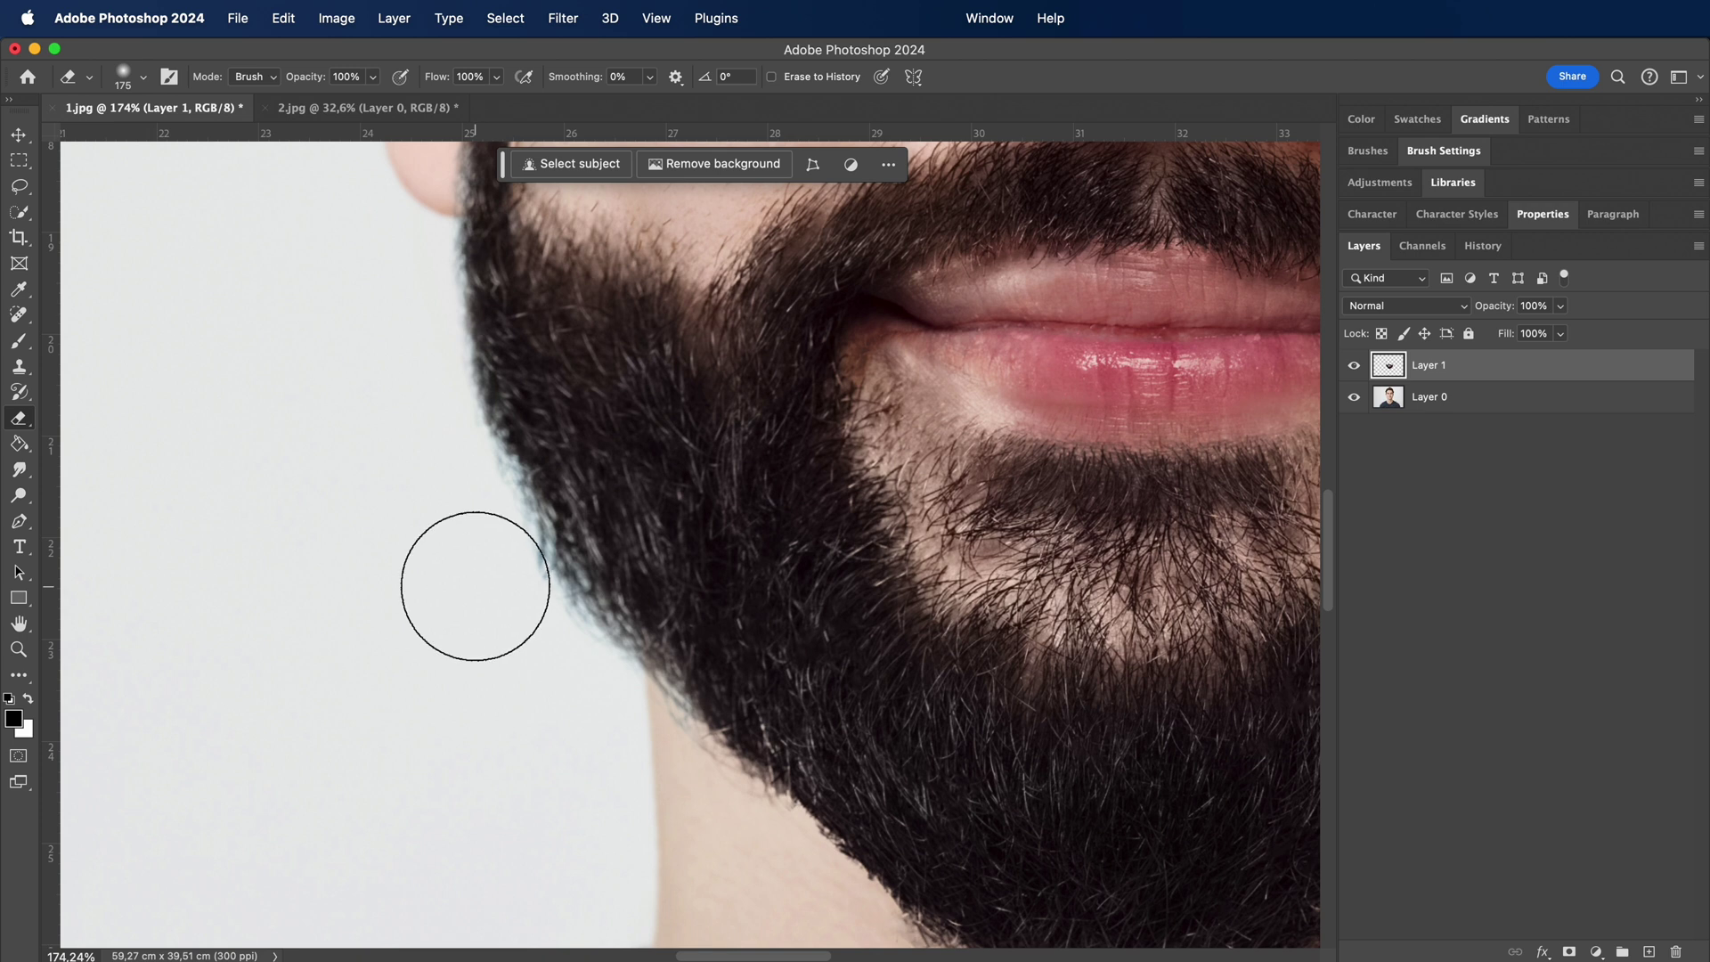
key("bracketleft")
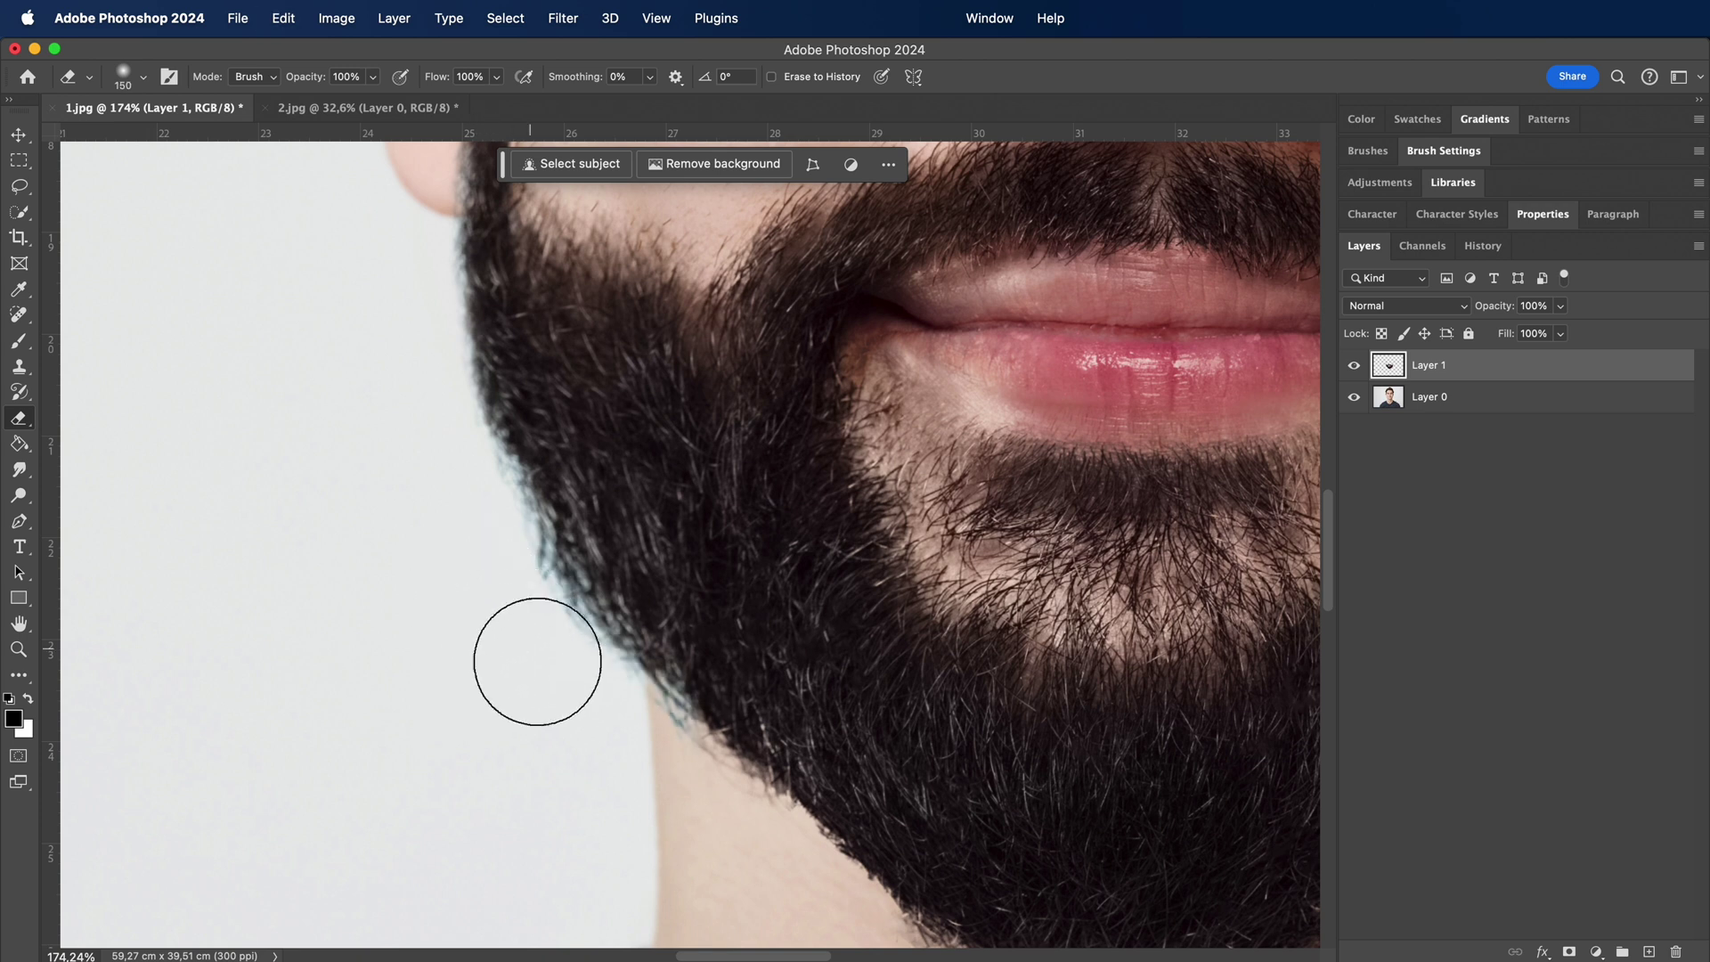
mouse_move(666, 767)
left_mouse_down()
mouse_move(645, 723)
mouse_move(689, 759)
mouse_move(598, 674)
mouse_move(605, 690)
mouse_move(636, 700)
mouse_move(497, 531)
mouse_move(540, 603)
mouse_move(498, 503)
left_mouse_up()
Erase the fringe at the beard's lower left jaw and along its right outer edge with the 70 px eraser
left_click_drag(860, 737, 611, 446)
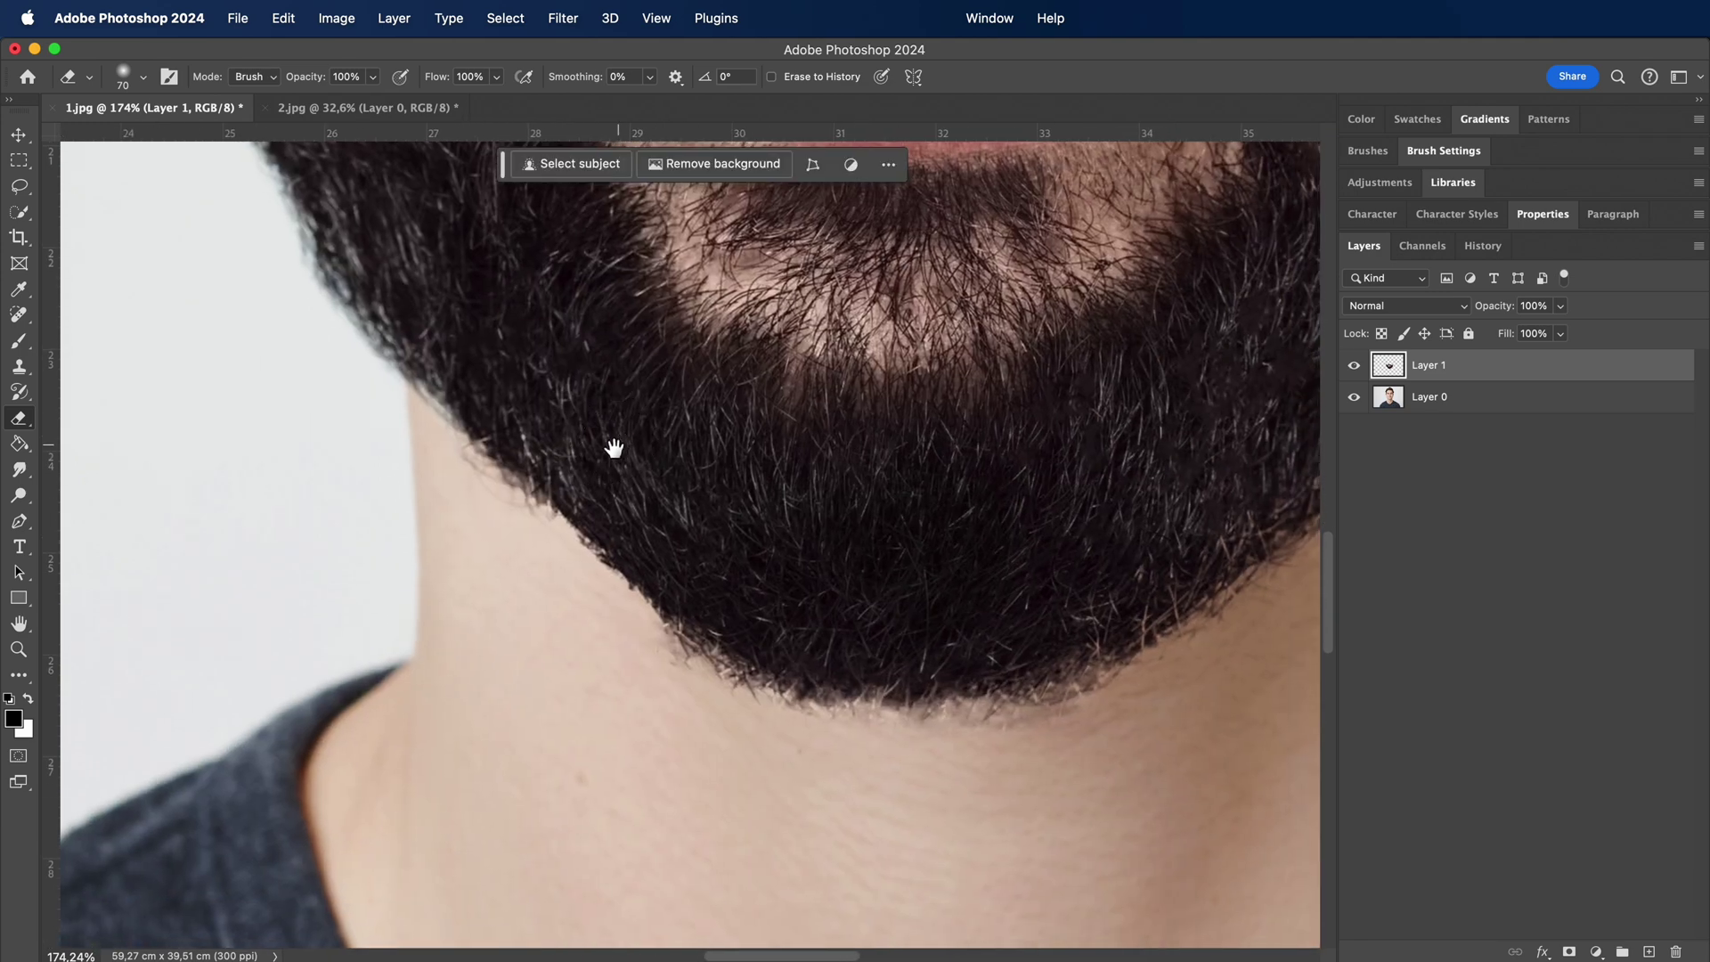
mouse_move(362, 382)
left_mouse_down()
mouse_move(589, 606)
mouse_move(558, 550)
mouse_move(733, 701)
mouse_move(866, 731)
mouse_move(1097, 714)
mouse_move(456, 744)
left_mouse_up()
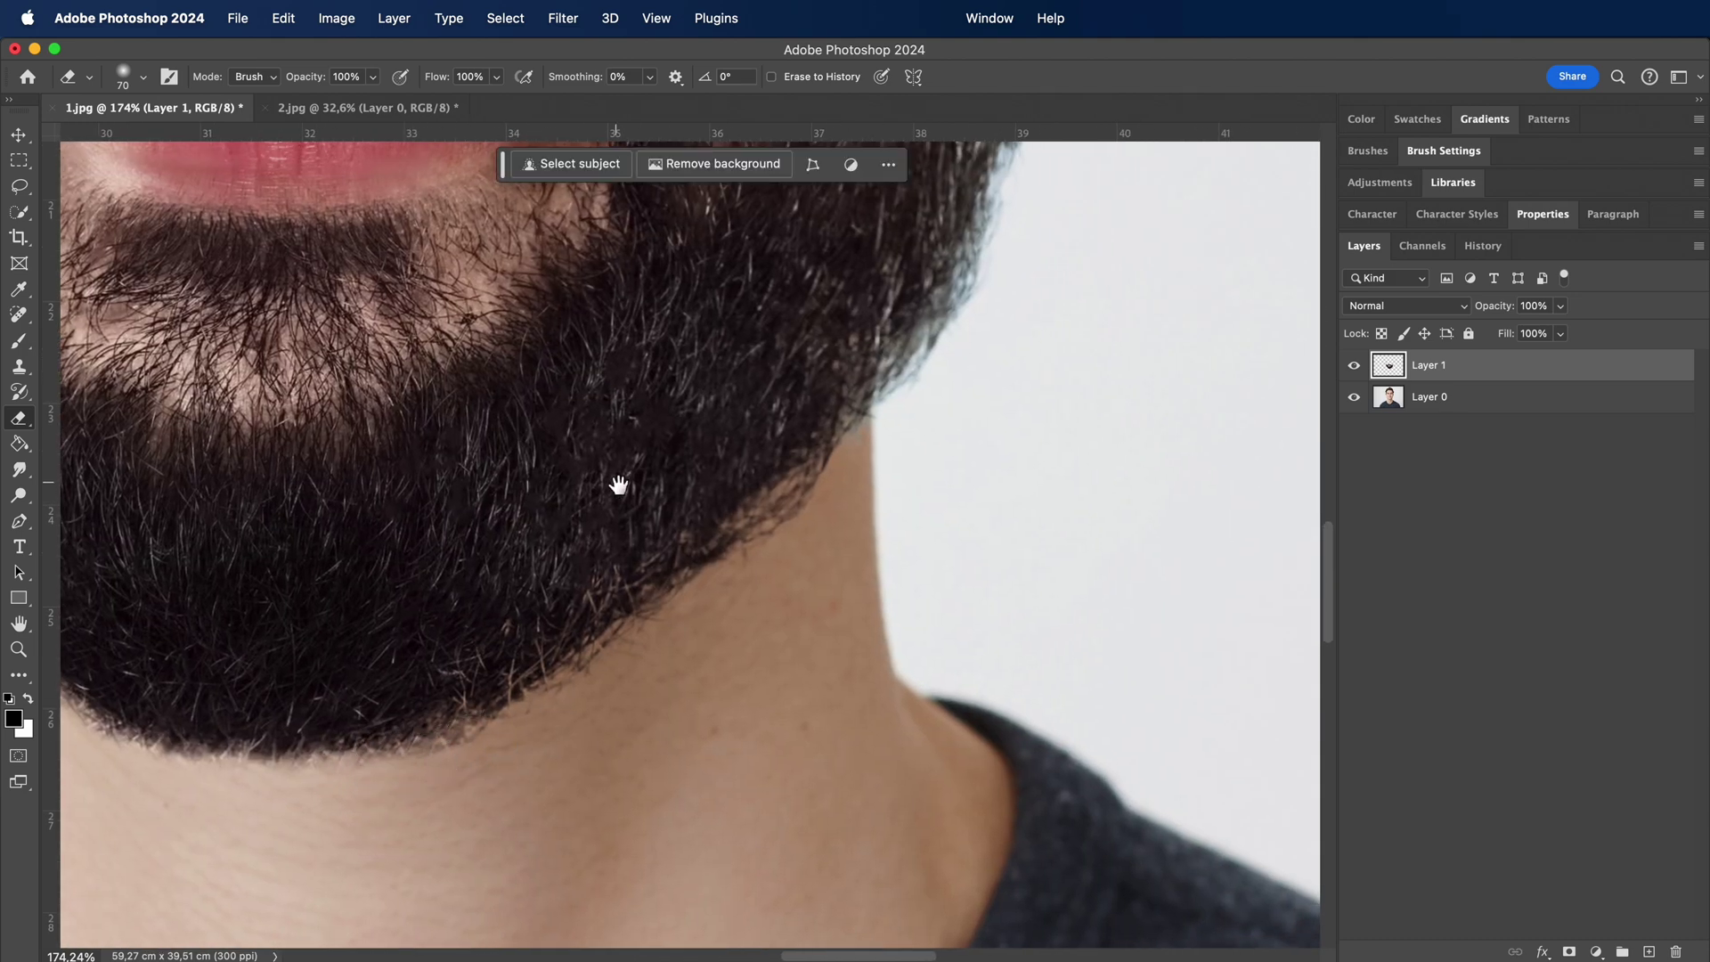
left_click_drag(618, 484, 489, 718)
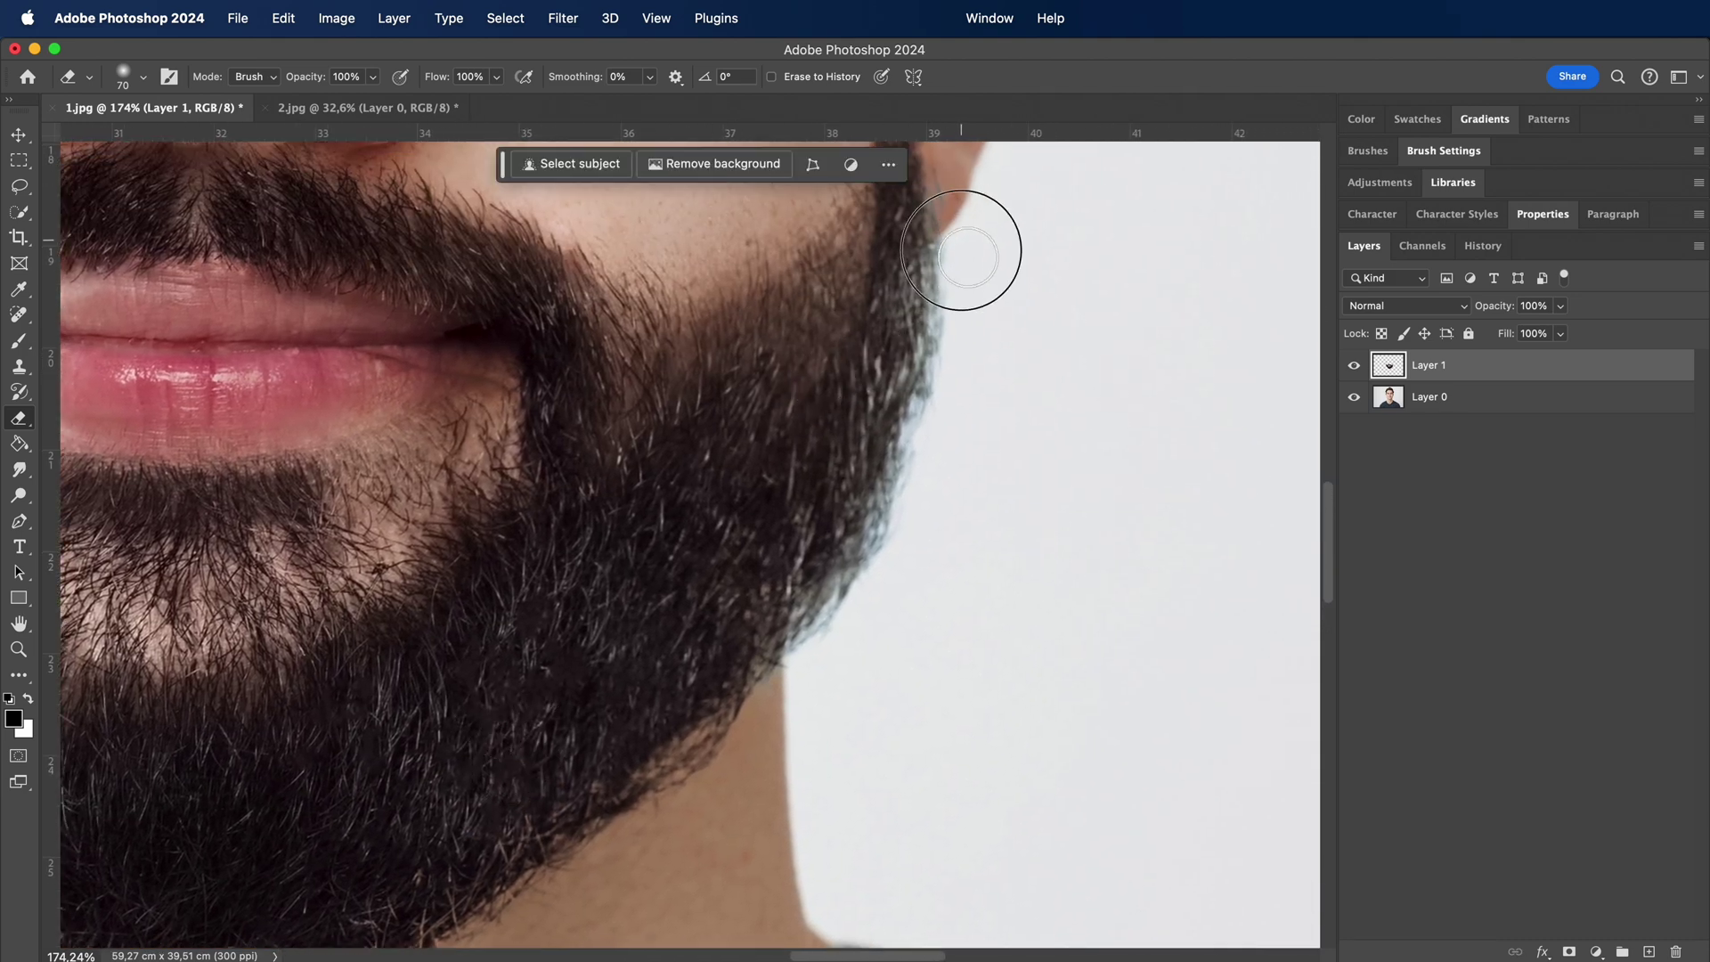
mouse_move(961, 250)
left_mouse_down()
mouse_move(944, 425)
mouse_move(959, 230)
mouse_move(924, 461)
mouse_move(833, 627)
mouse_move(1001, 473)
mouse_move(792, 677)
left_mouse_up()
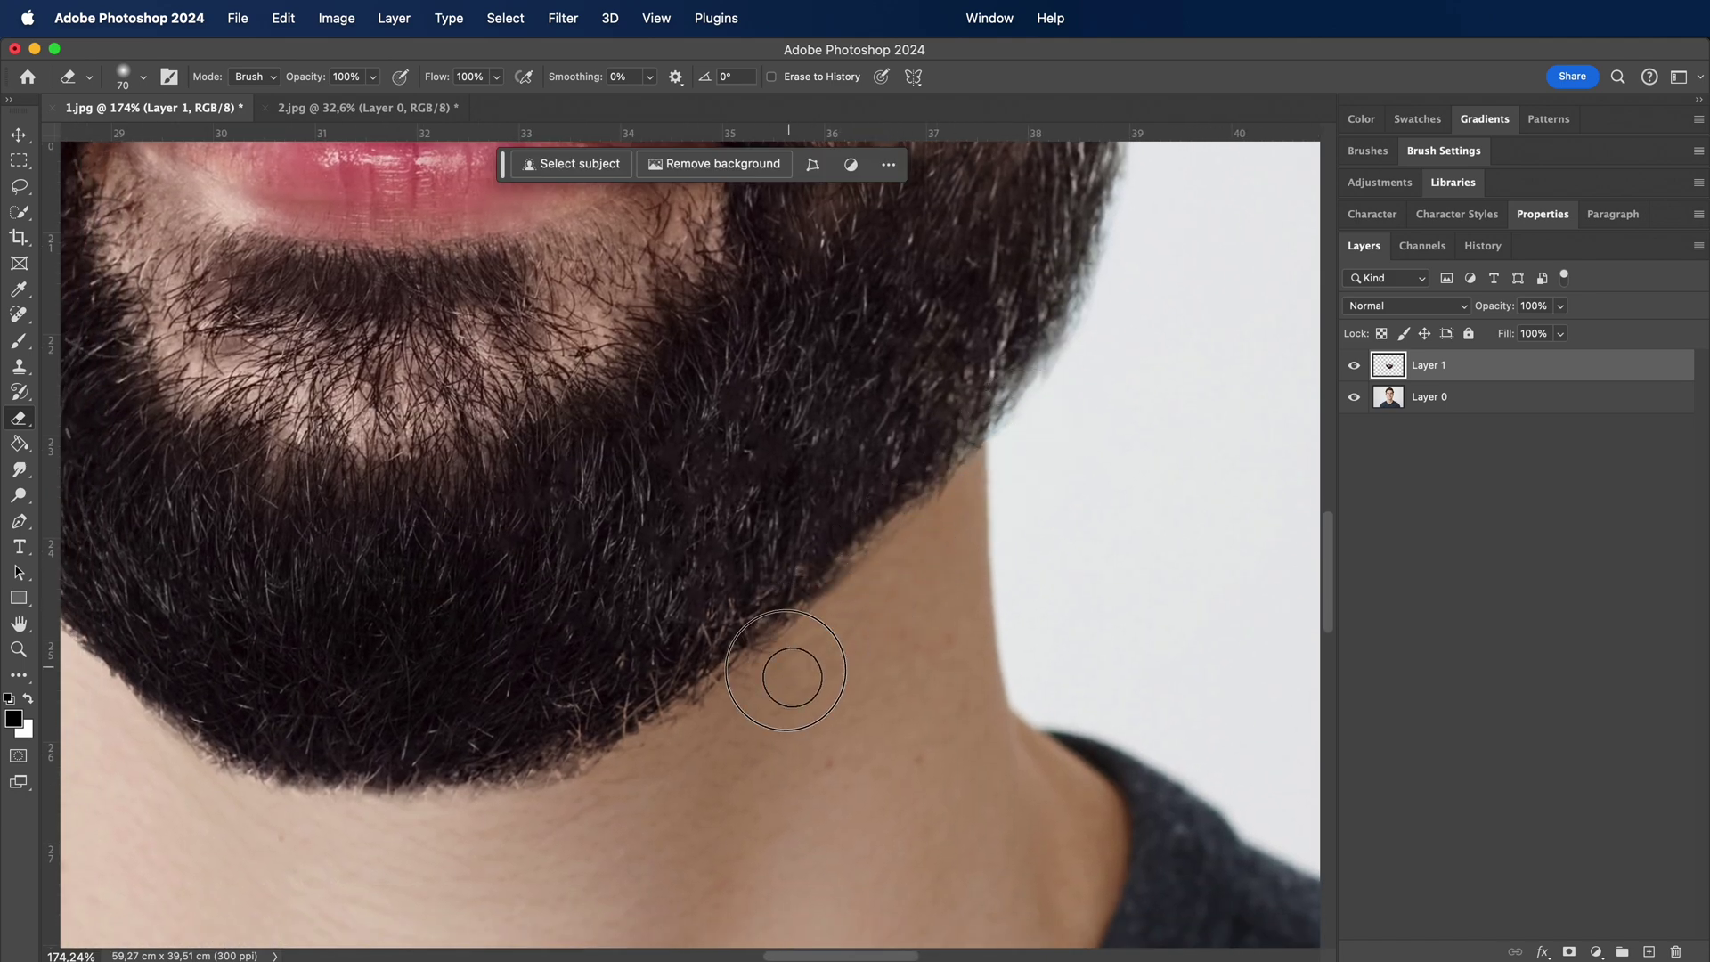
Erase the leftover beard edges beside the right earlobe and at the top of the right sideburn
left_click_drag(1016, 419, 985, 783)
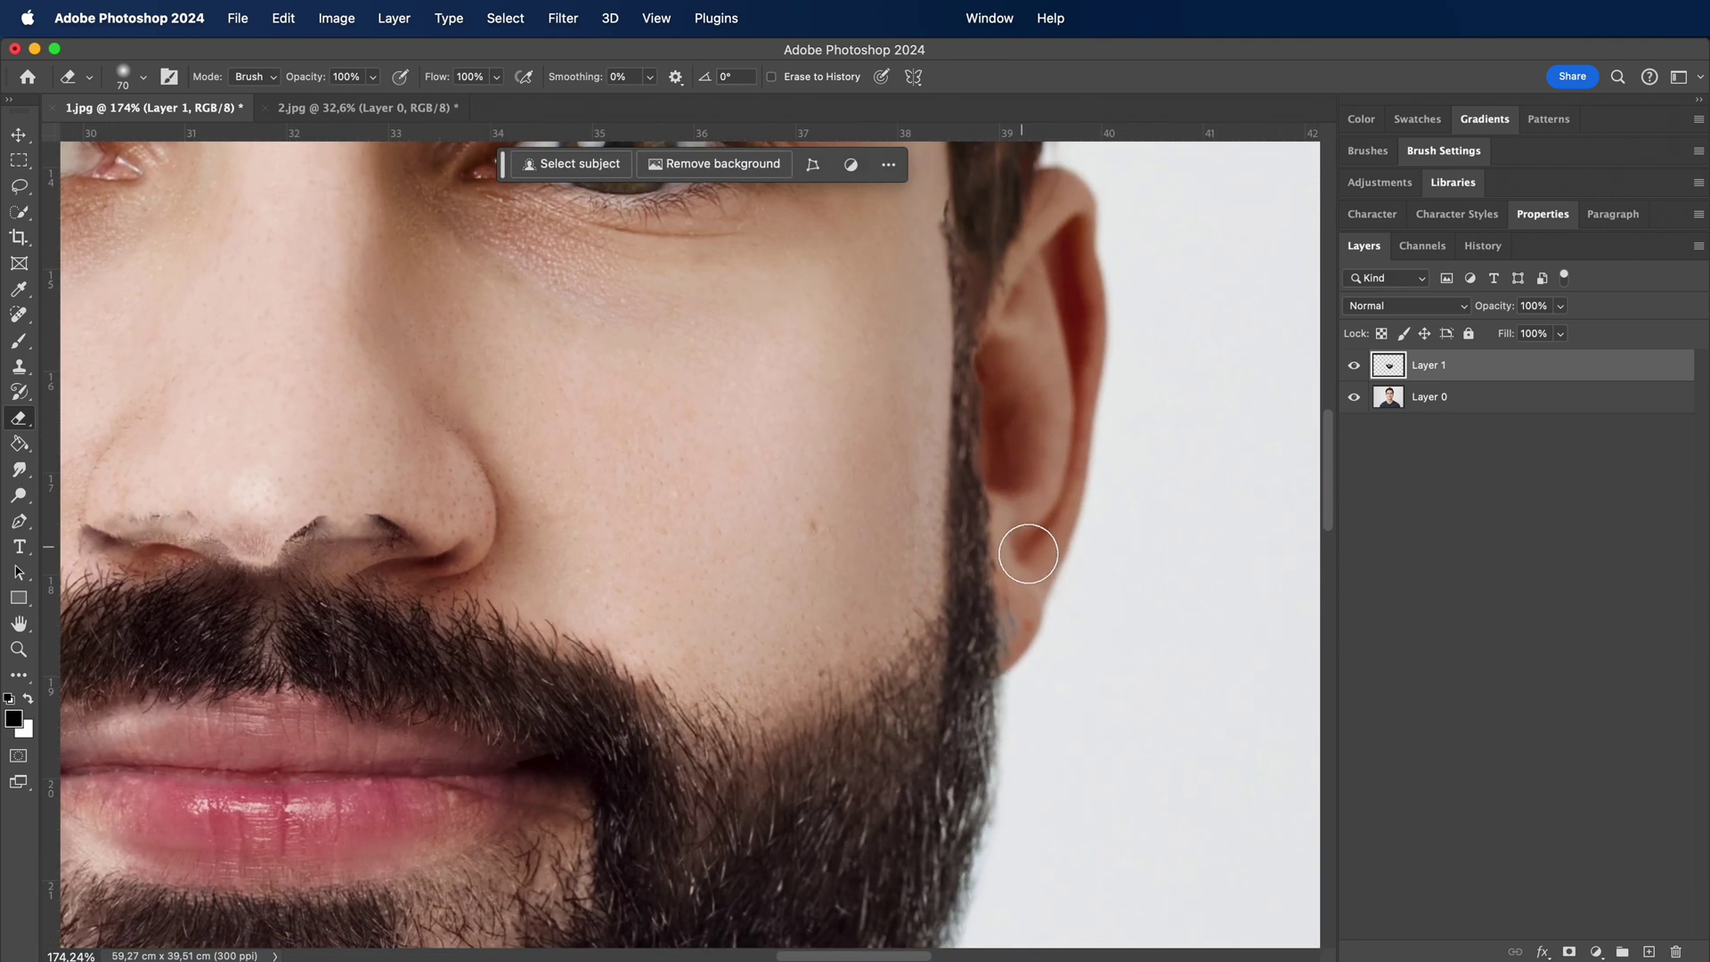
mouse_move(1029, 564)
left_mouse_down()
mouse_move(1045, 704)
mouse_move(1031, 582)
mouse_move(1024, 668)
left_mouse_up()
mouse_move(998, 374)
left_mouse_down()
mouse_move(990, 511)
mouse_move(996, 449)
left_mouse_up()
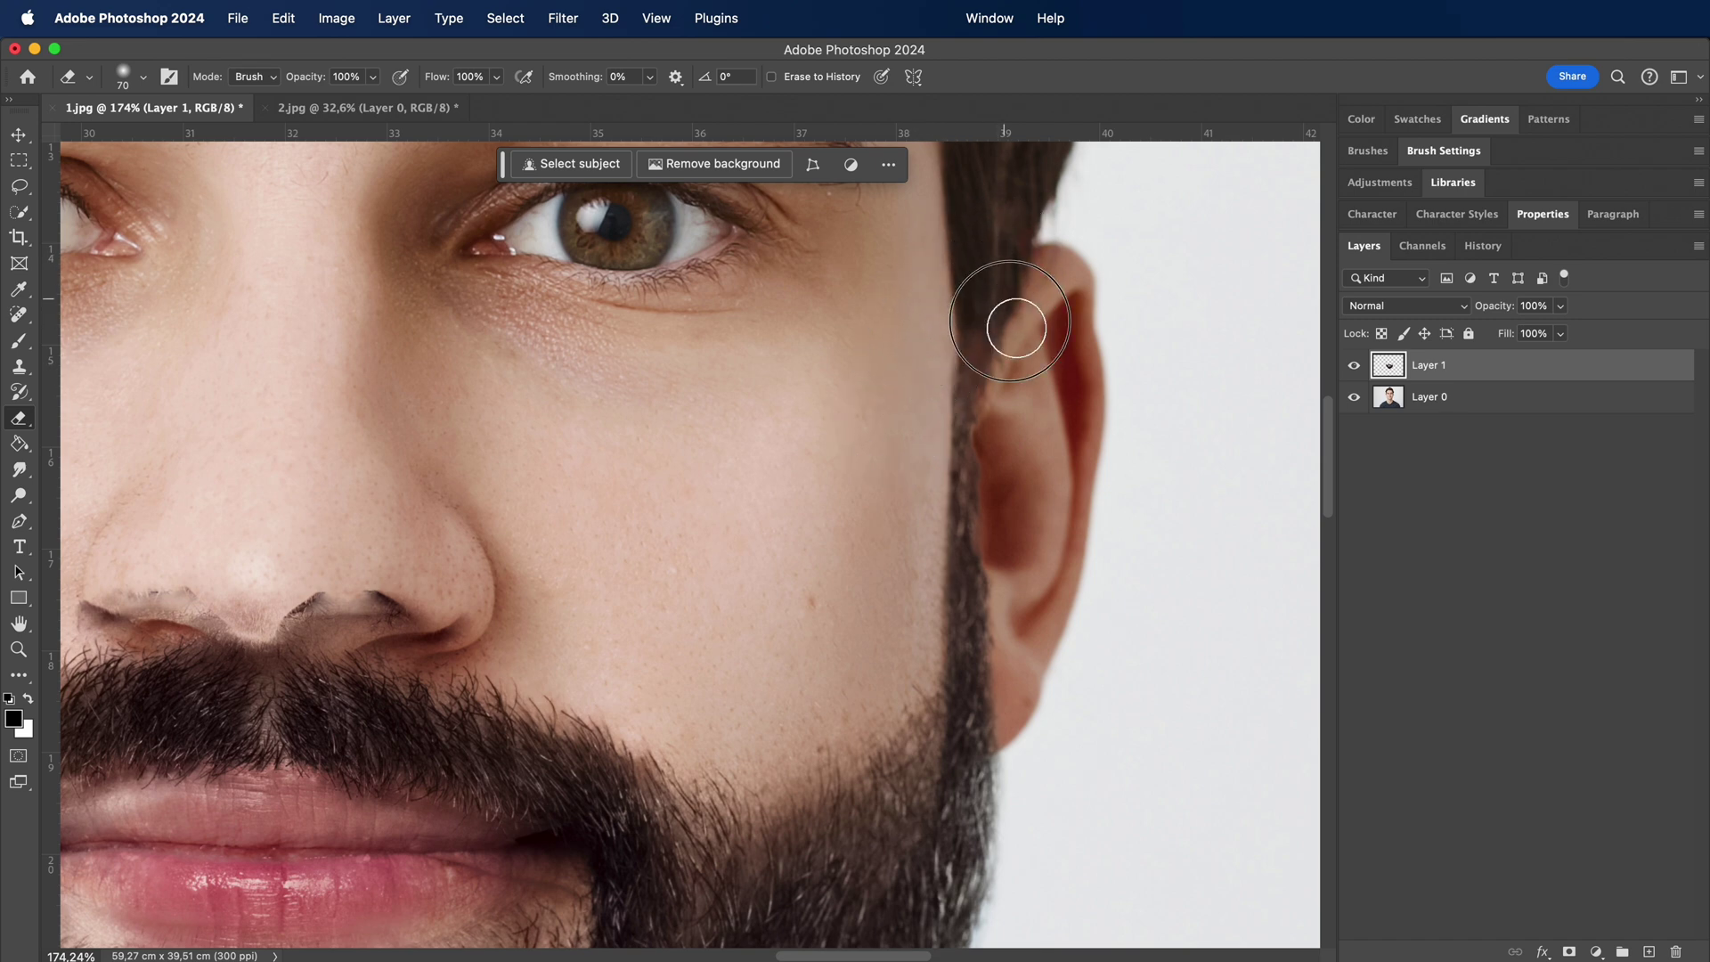
mouse_move(1016, 327)
left_mouse_down()
mouse_move(1031, 390)
mouse_move(1032, 274)
mouse_move(1042, 342)
left_mouse_up()
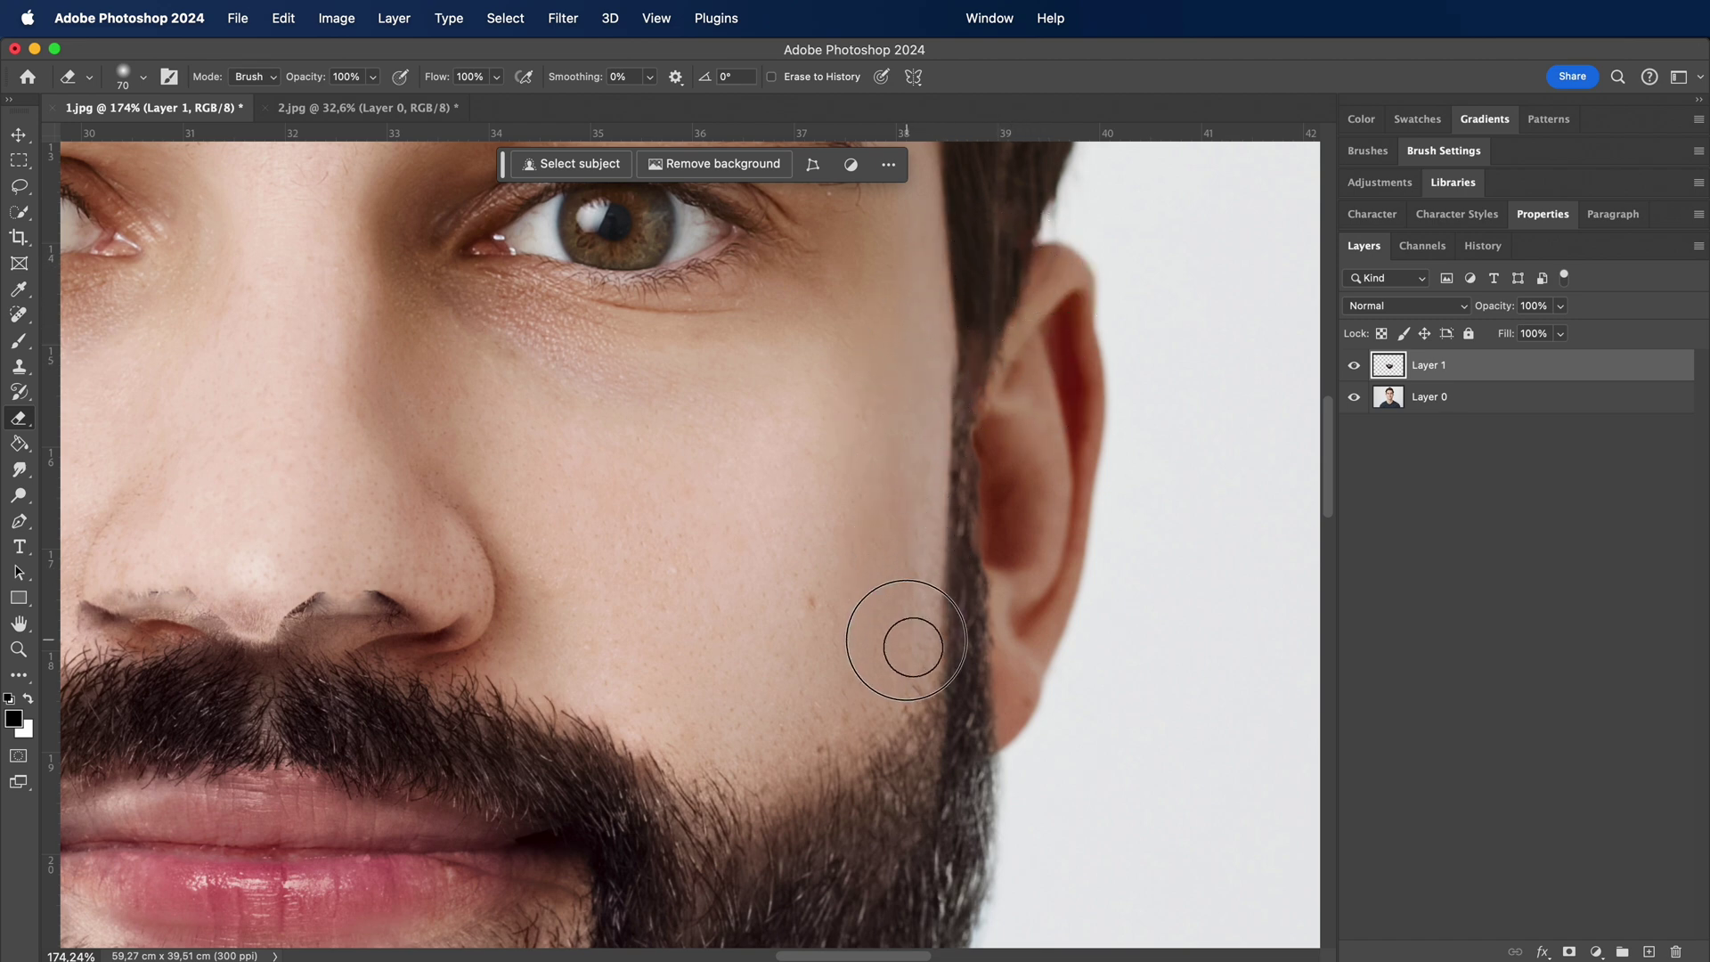
Erase the pasted remnants along the right cheek line and under the nostrils above the mustache
scroll(905, 642, "down", 5)
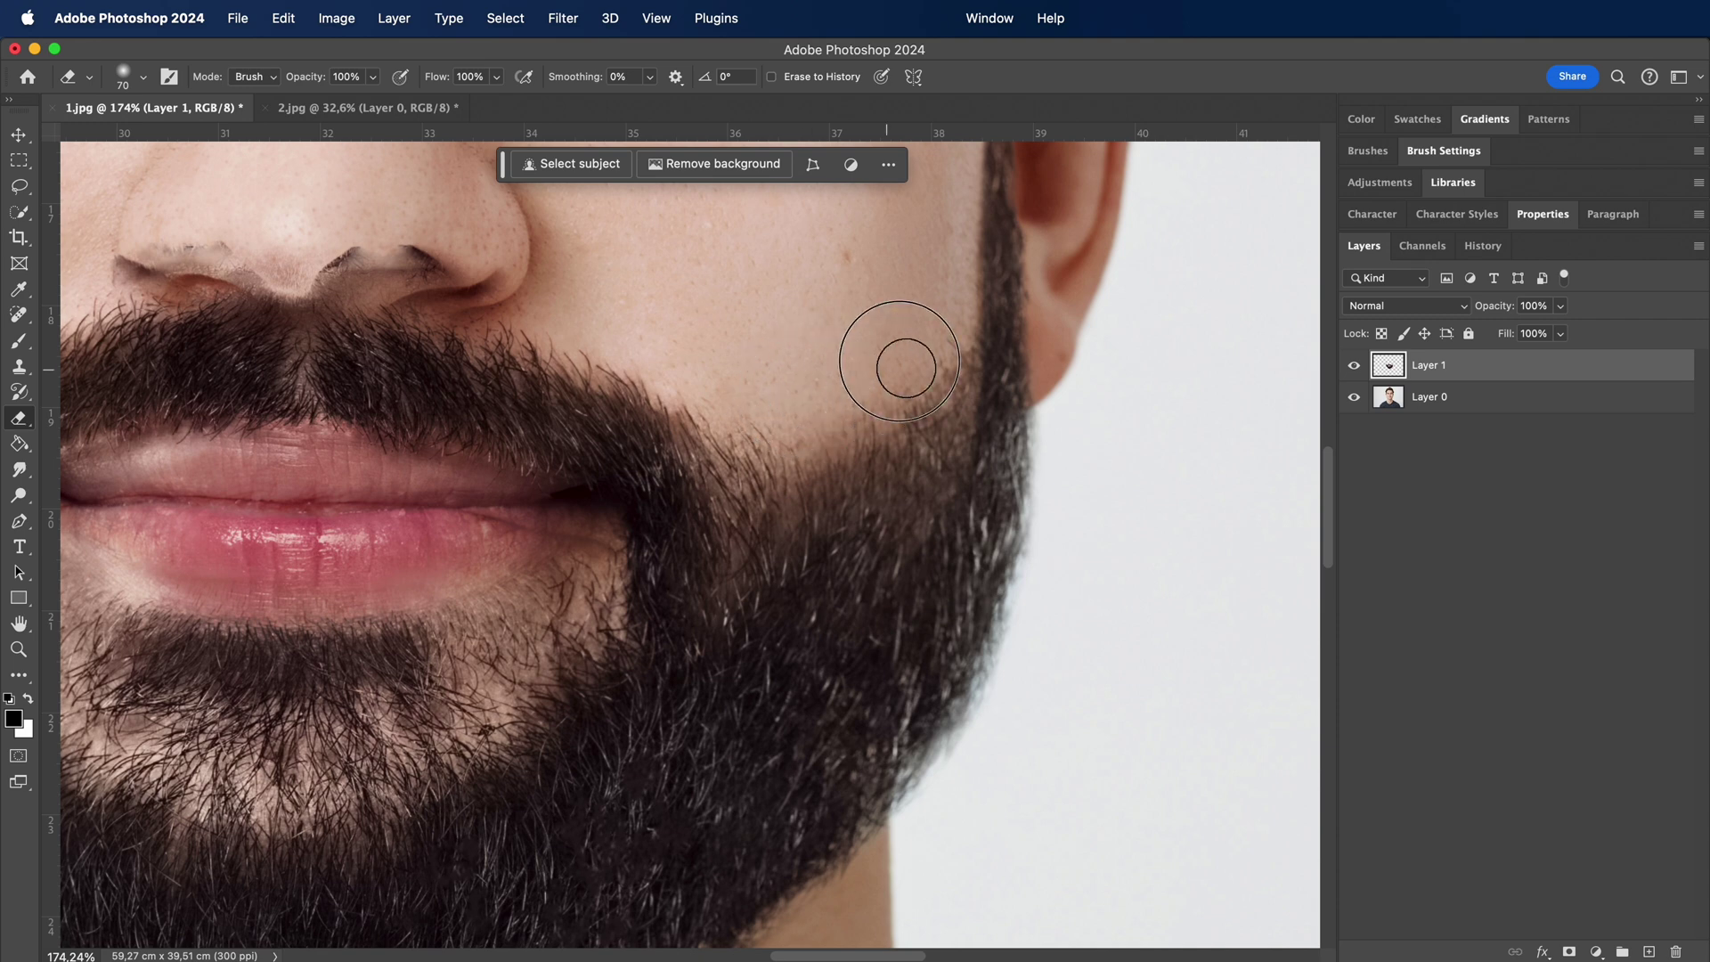
mouse_move(784, 404)
left_mouse_down()
mouse_move(832, 399)
mouse_move(1088, 508)
mouse_move(1189, 485)
left_mouse_up()
mouse_move(926, 364)
left_mouse_down()
mouse_move(865, 354)
mouse_move(1028, 393)
mouse_move(727, 348)
mouse_move(507, 387)
mouse_move(650, 368)
mouse_move(593, 387)
mouse_move(662, 379)
mouse_move(812, 408)
mouse_move(885, 366)
mouse_move(874, 387)
mouse_move(814, 400)
mouse_move(679, 365)
mouse_move(906, 401)
left_mouse_up()
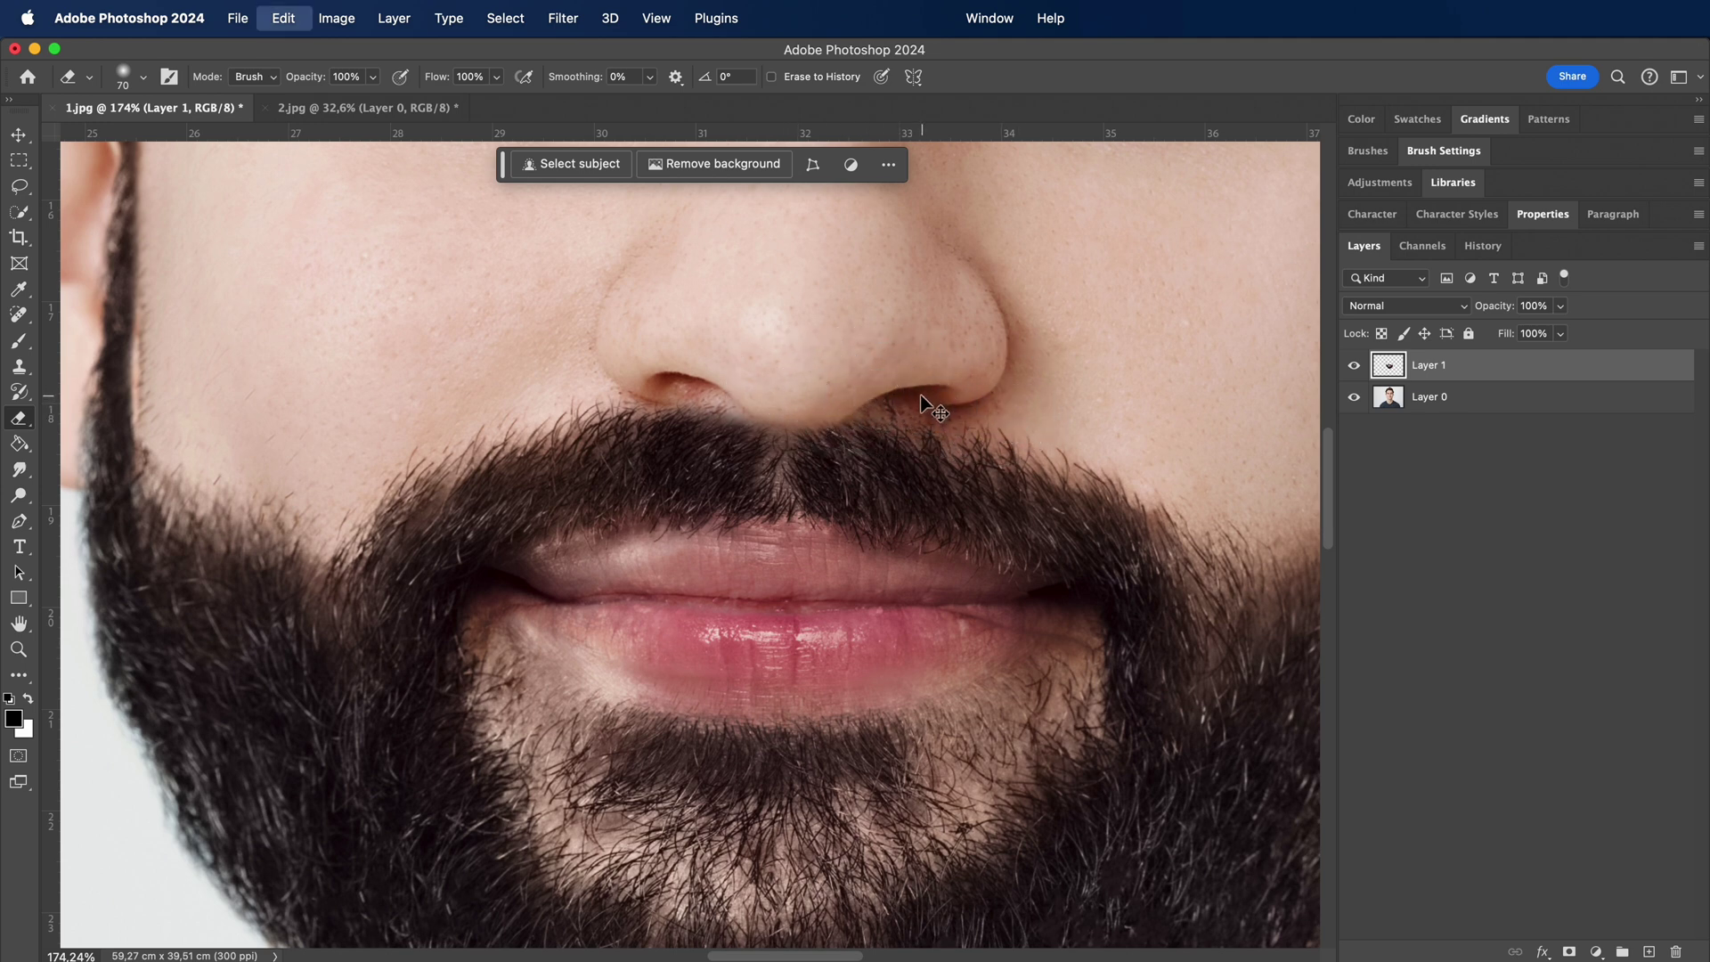
Erase the leftover skin patches along the left cheek line above the beard
left_click_drag(637, 394, 786, 357)
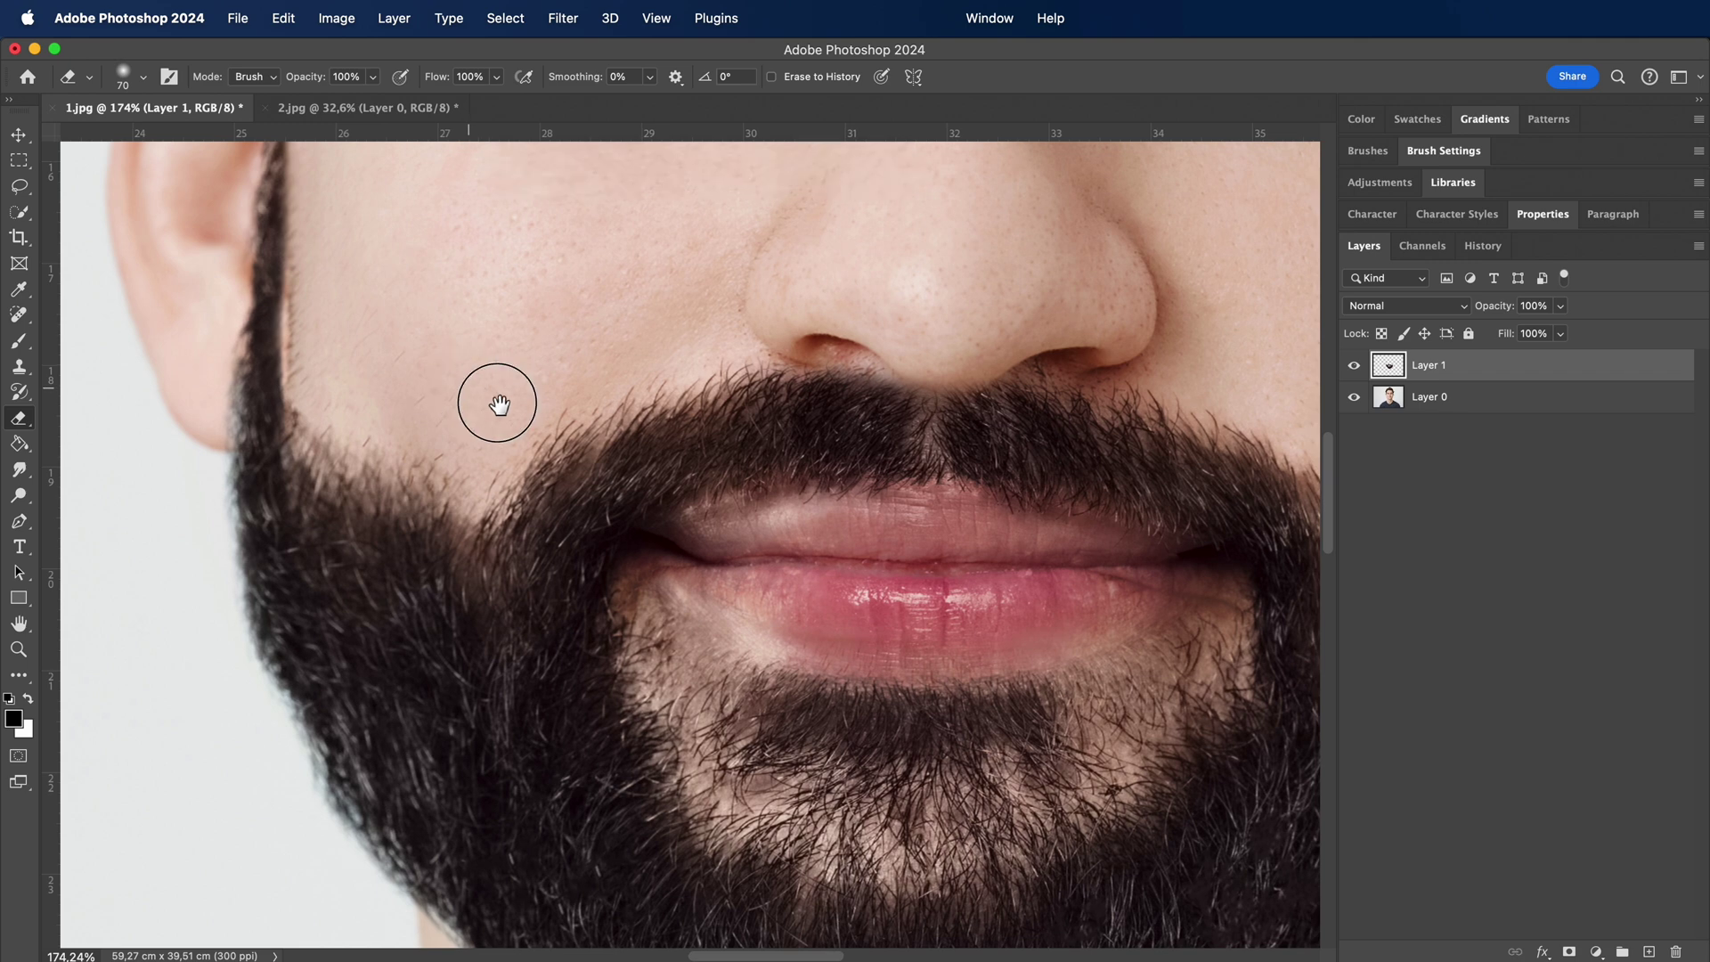
scroll(499, 397, "left", 5)
scroll(499, 397, "up", 2)
mouse_move(609, 382)
left_mouse_down()
mouse_move(611, 541)
mouse_move(770, 543)
left_mouse_up()
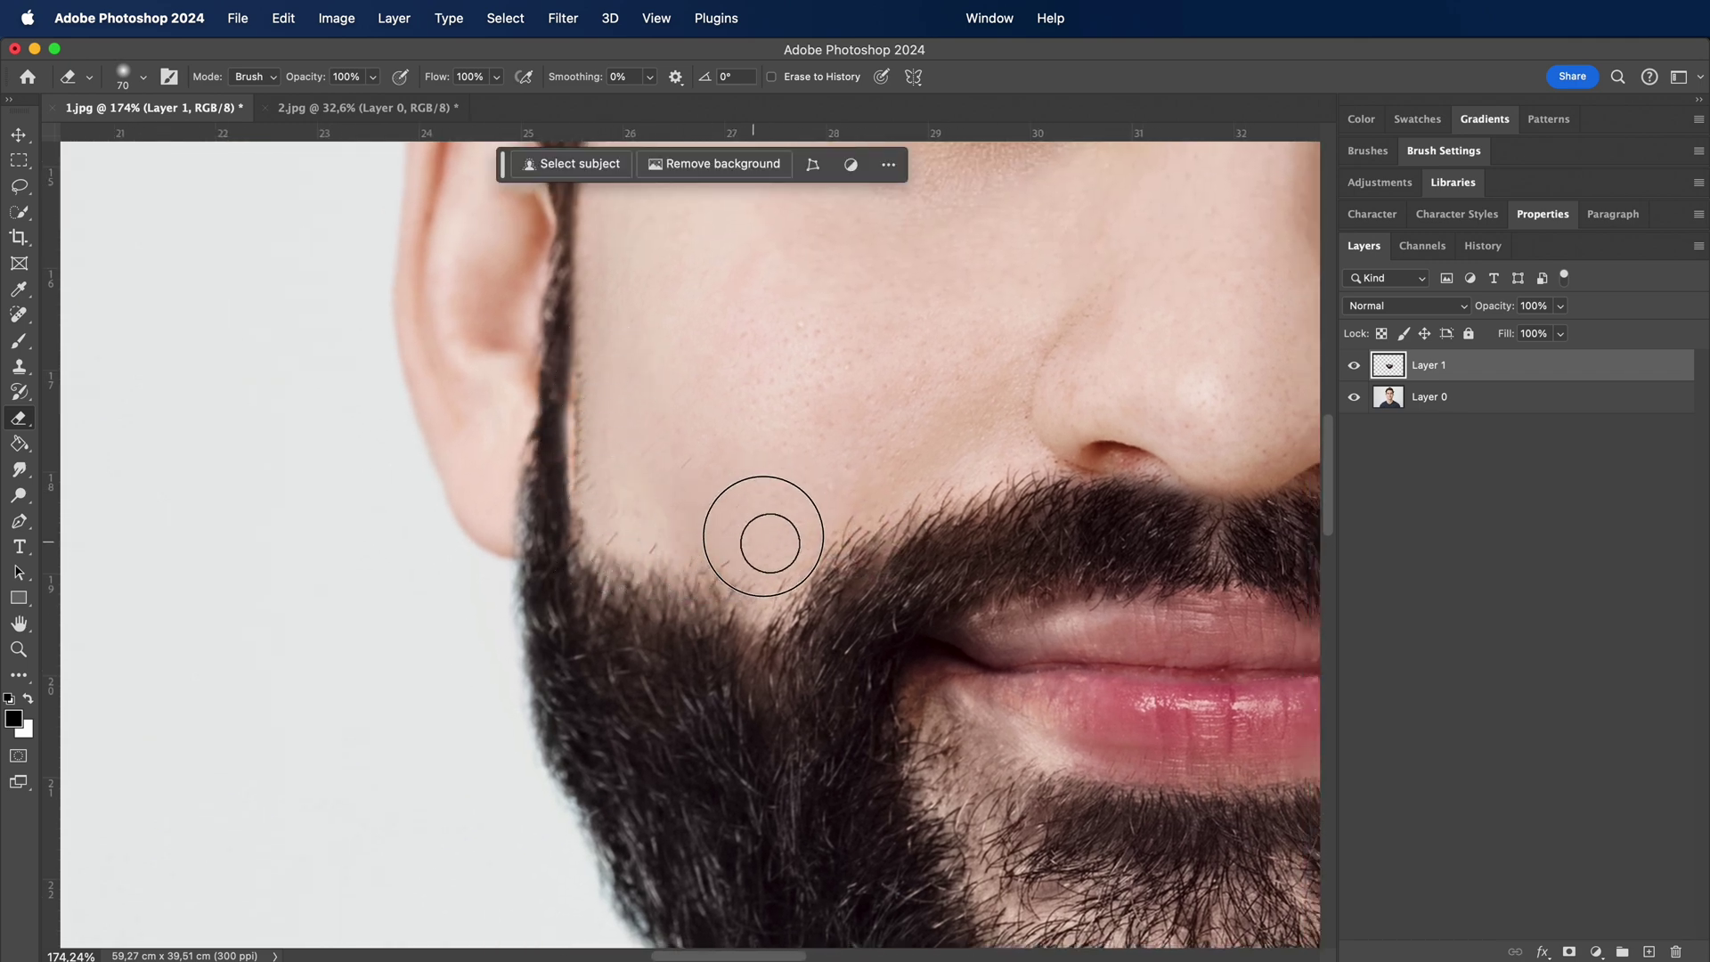
scroll(783, 469, "down", 5)
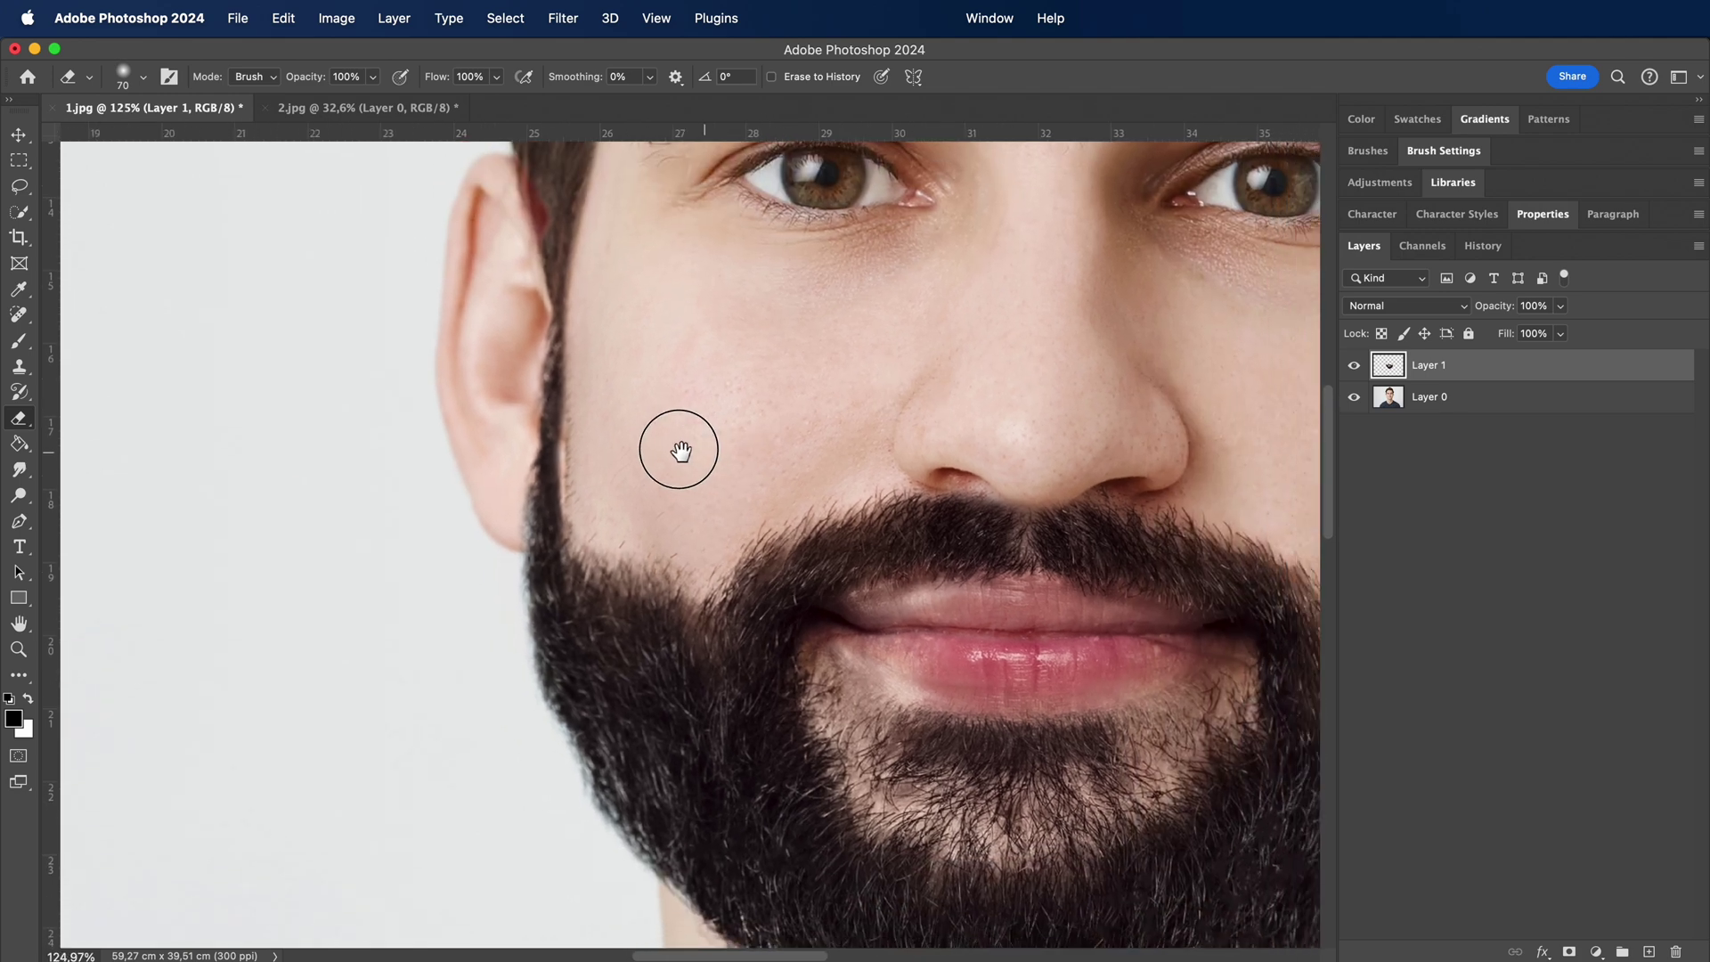
mouse_move(679, 450)
left_mouse_down()
mouse_move(424, 401)
mouse_move(417, 419)
left_mouse_up()
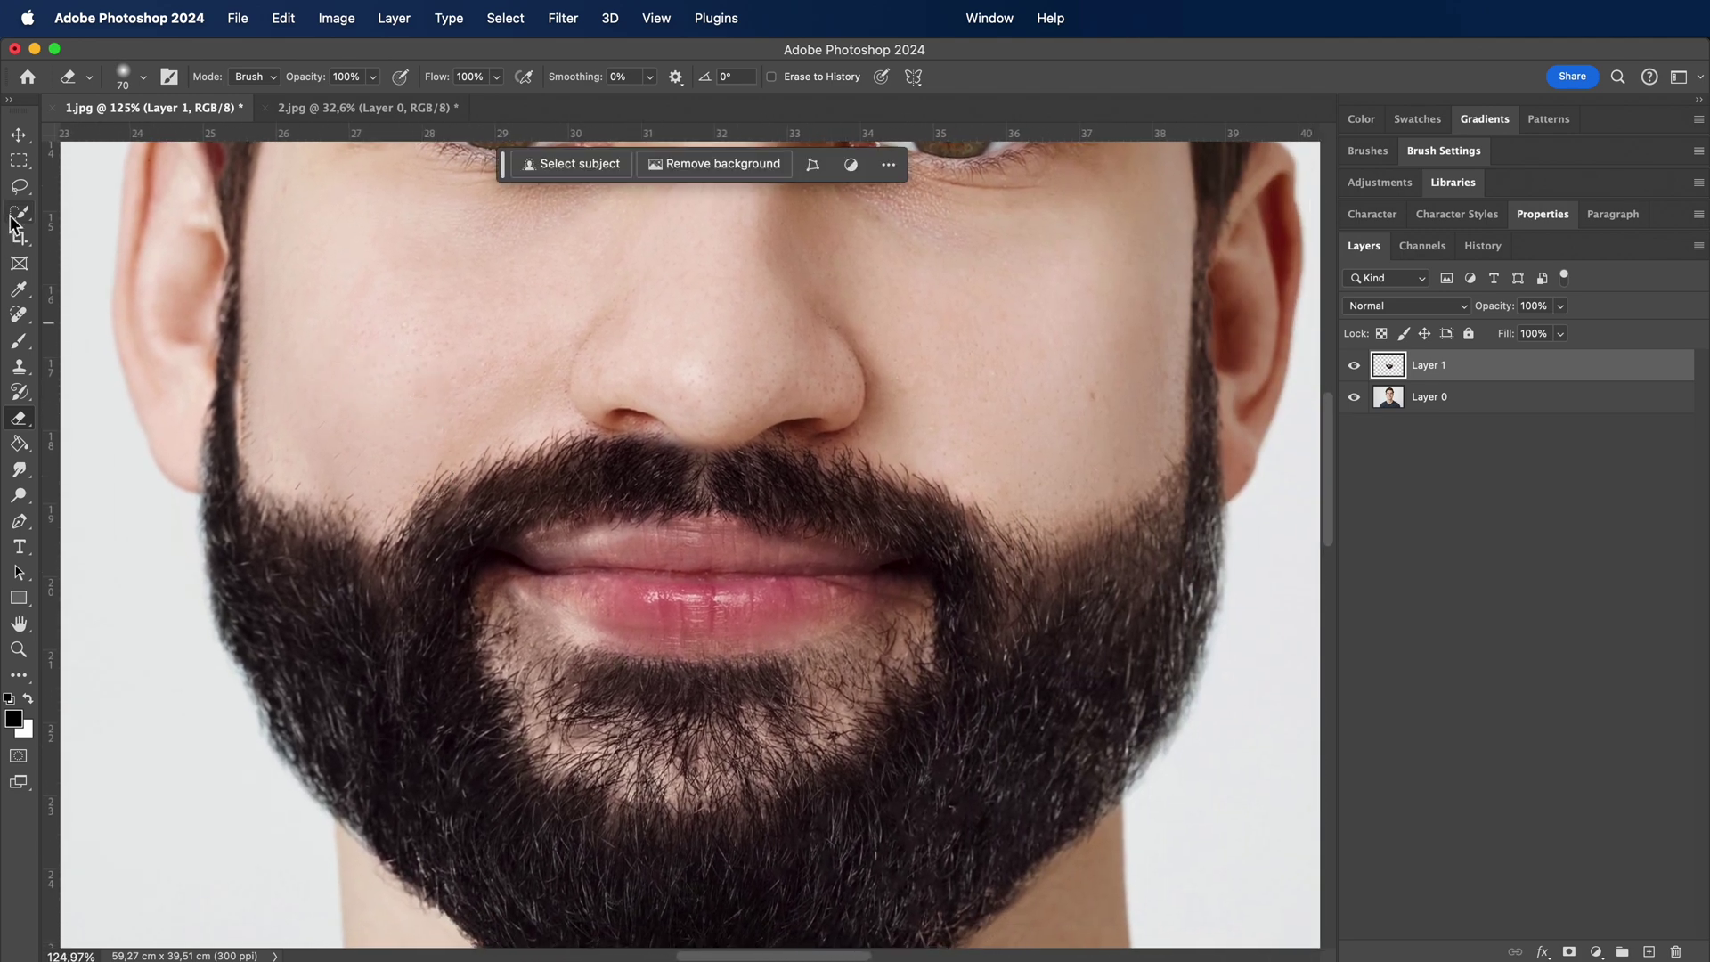
Free-transform the beard layer to about 99.32%, pulling in its left side to fit the face, and apply the transform
key("super+t")
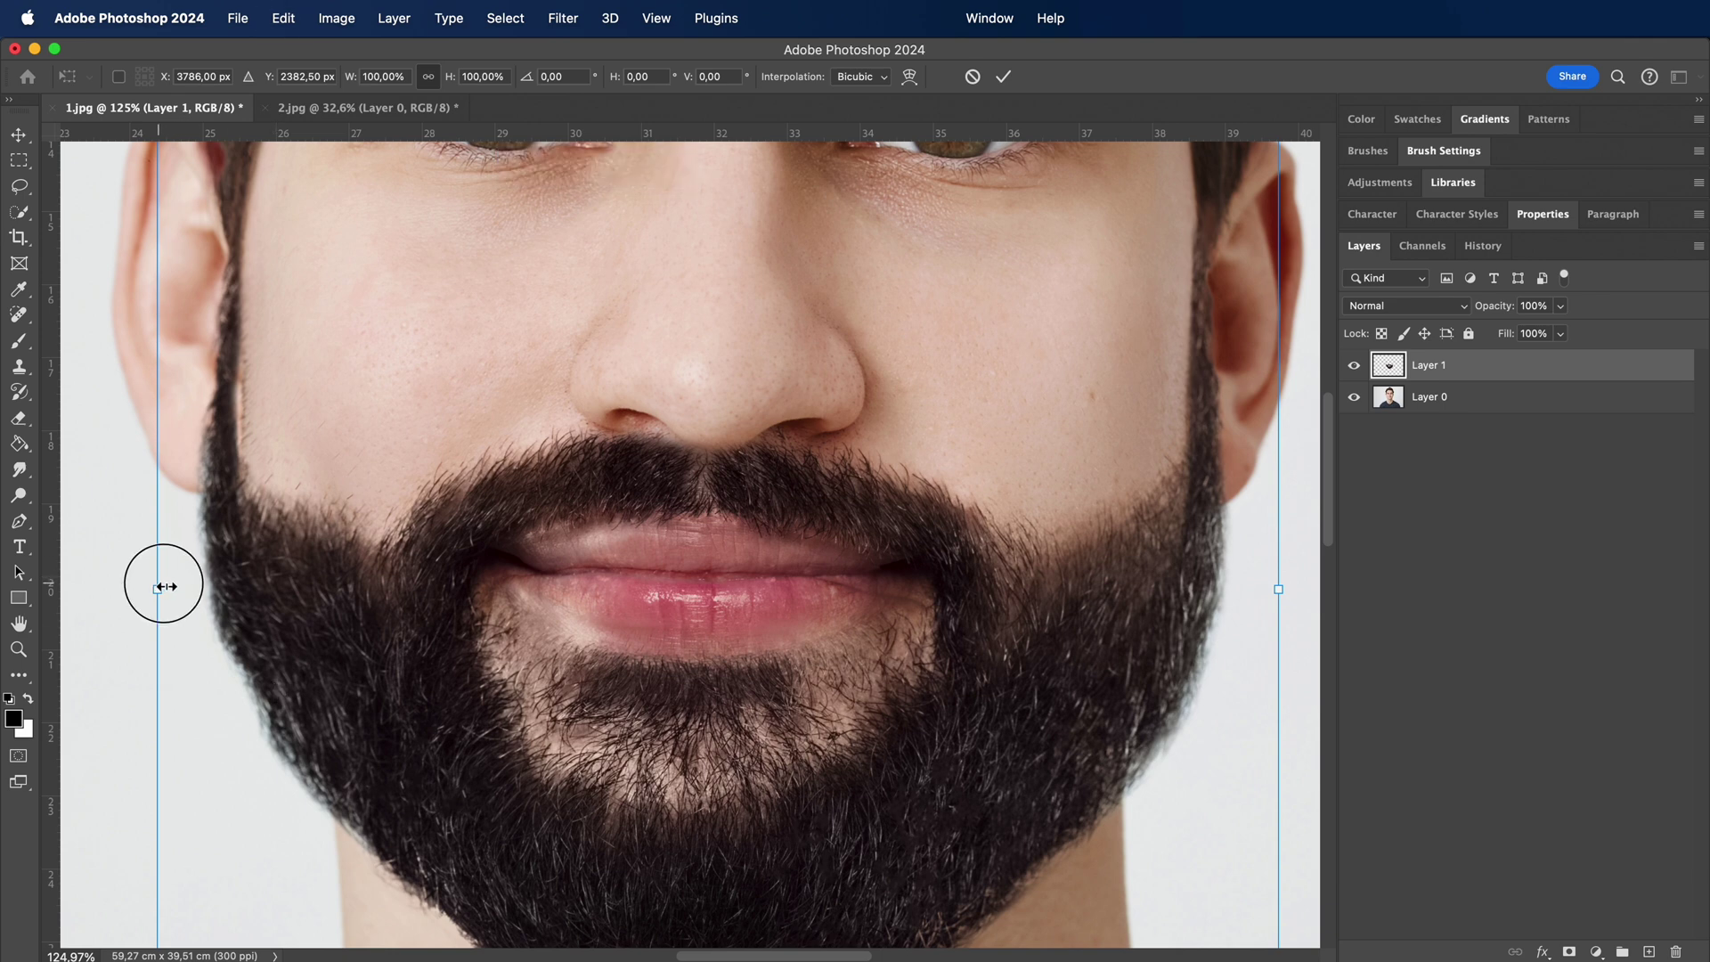
left_click_drag(161, 587, 166, 580)
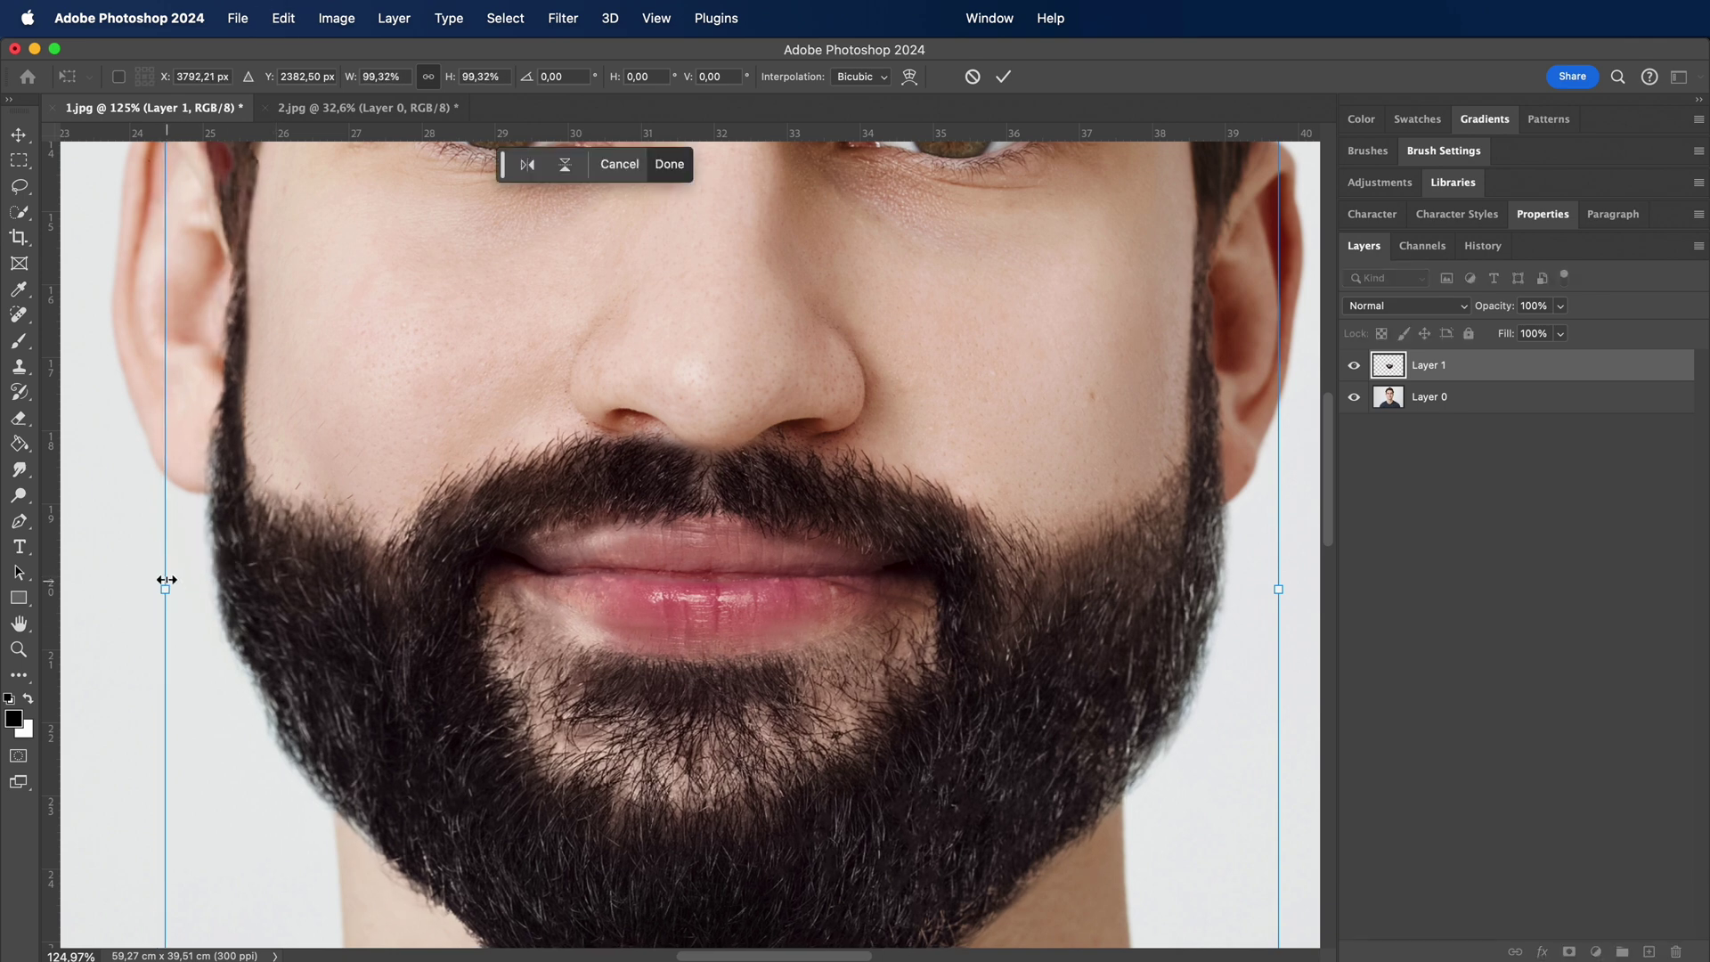
left_click(19, 137)
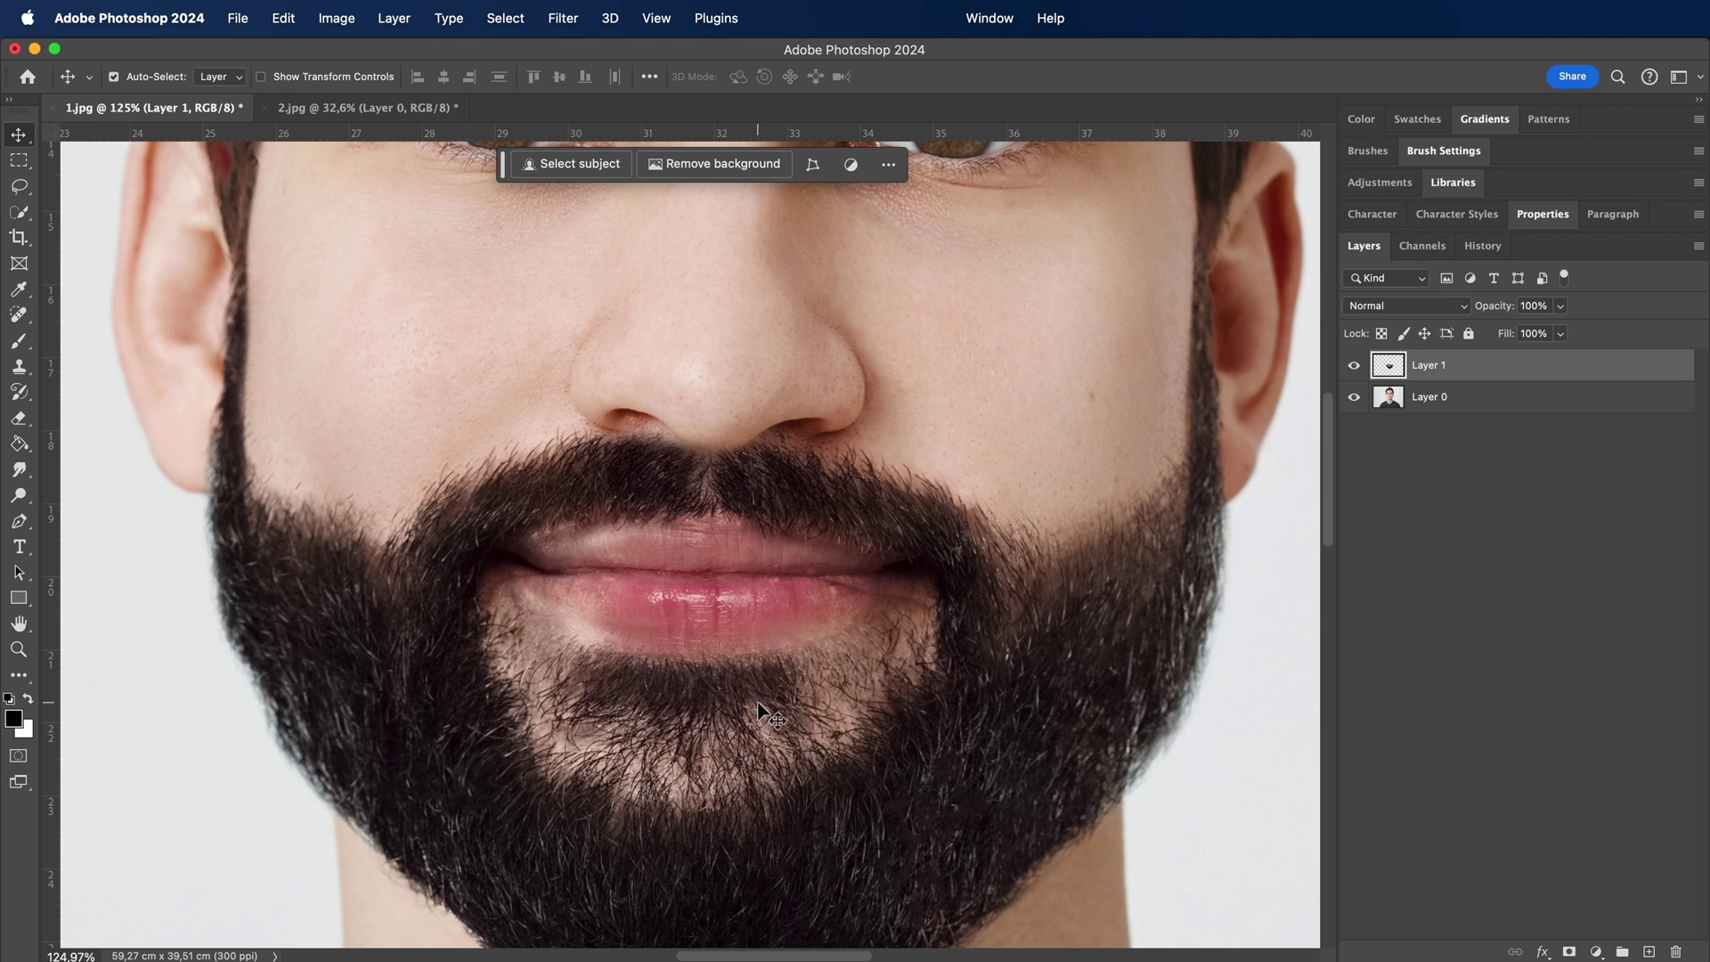
Erase the pasted lower lip with the 70 px eraser to bring back the man's own lip
scroll(758, 704, "up", 4)
left_click_drag(760, 706, 767, 549)
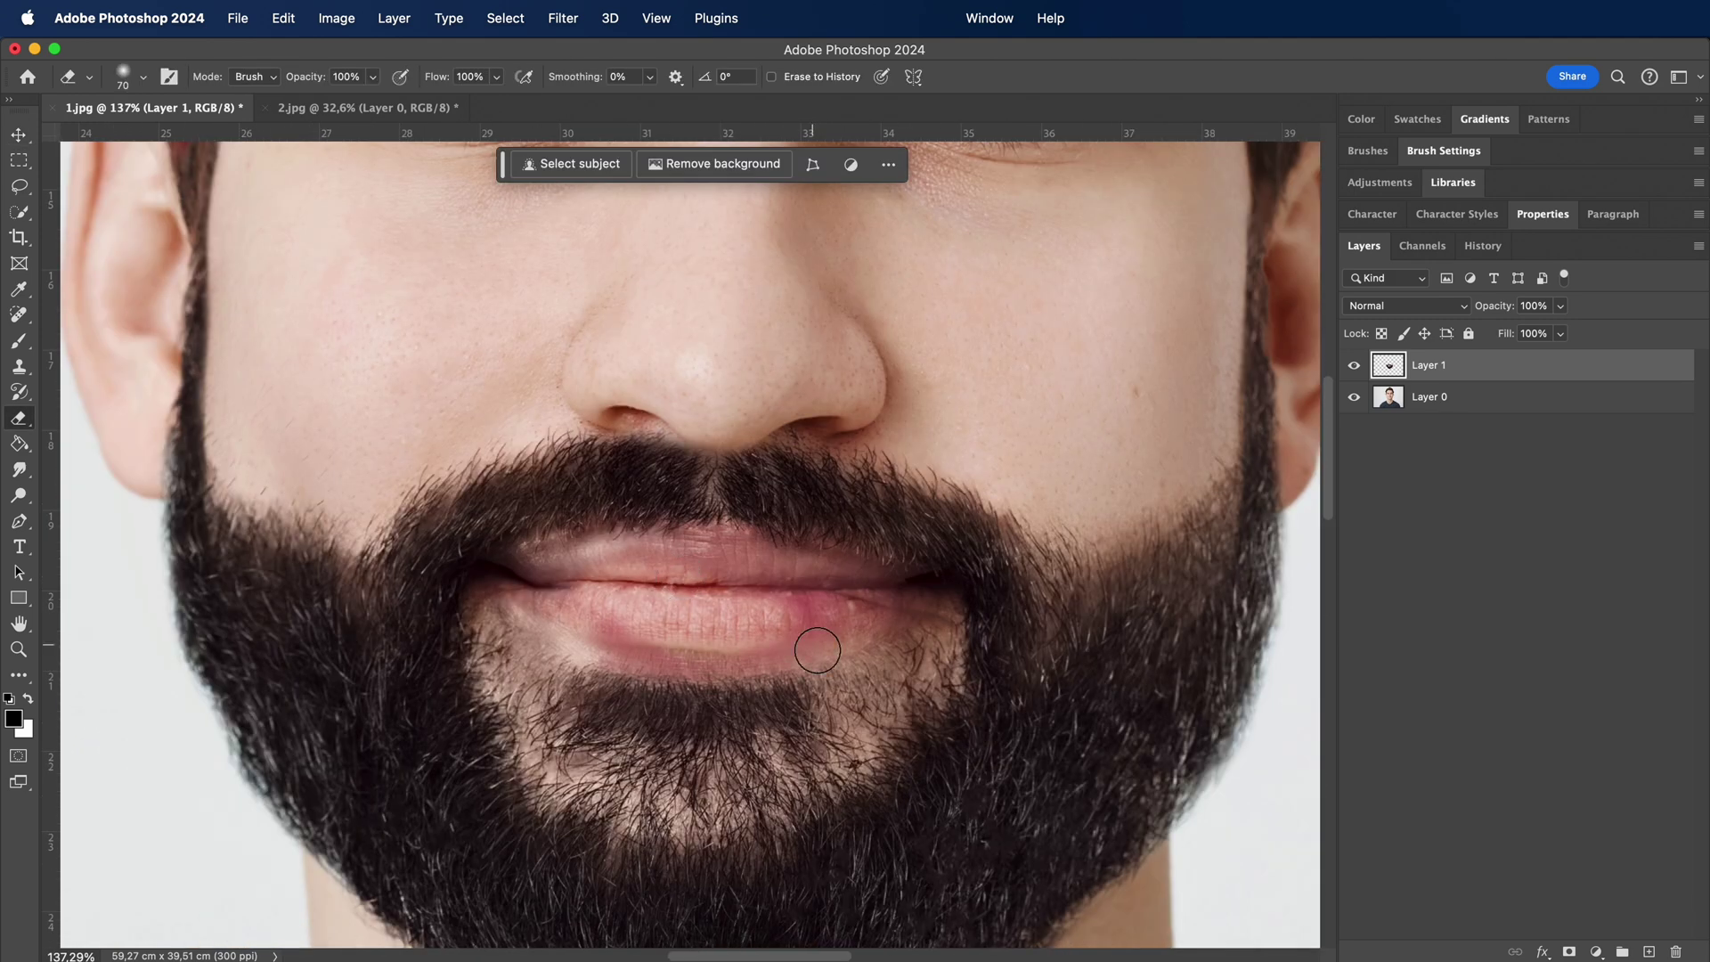
scroll(817, 651, "up", 4)
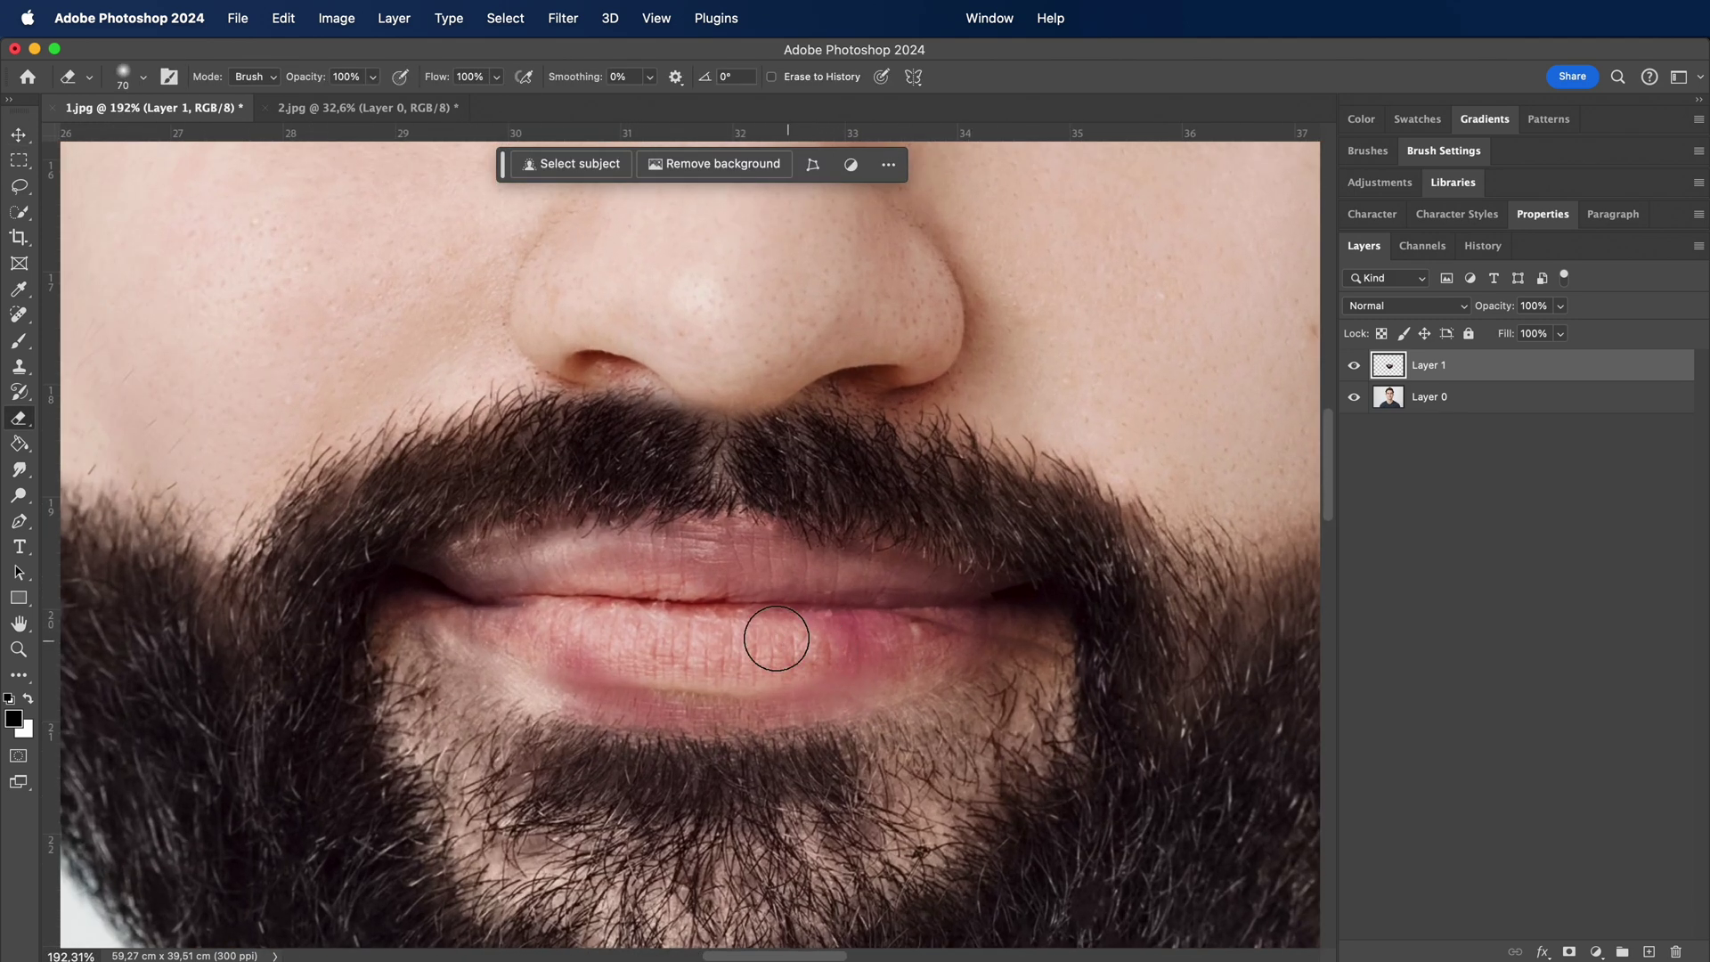
Softly erase the pasted lip remnants around the mouth line and mouth corners with a 68 px eraser at 23% opacity
left_click(143, 79)
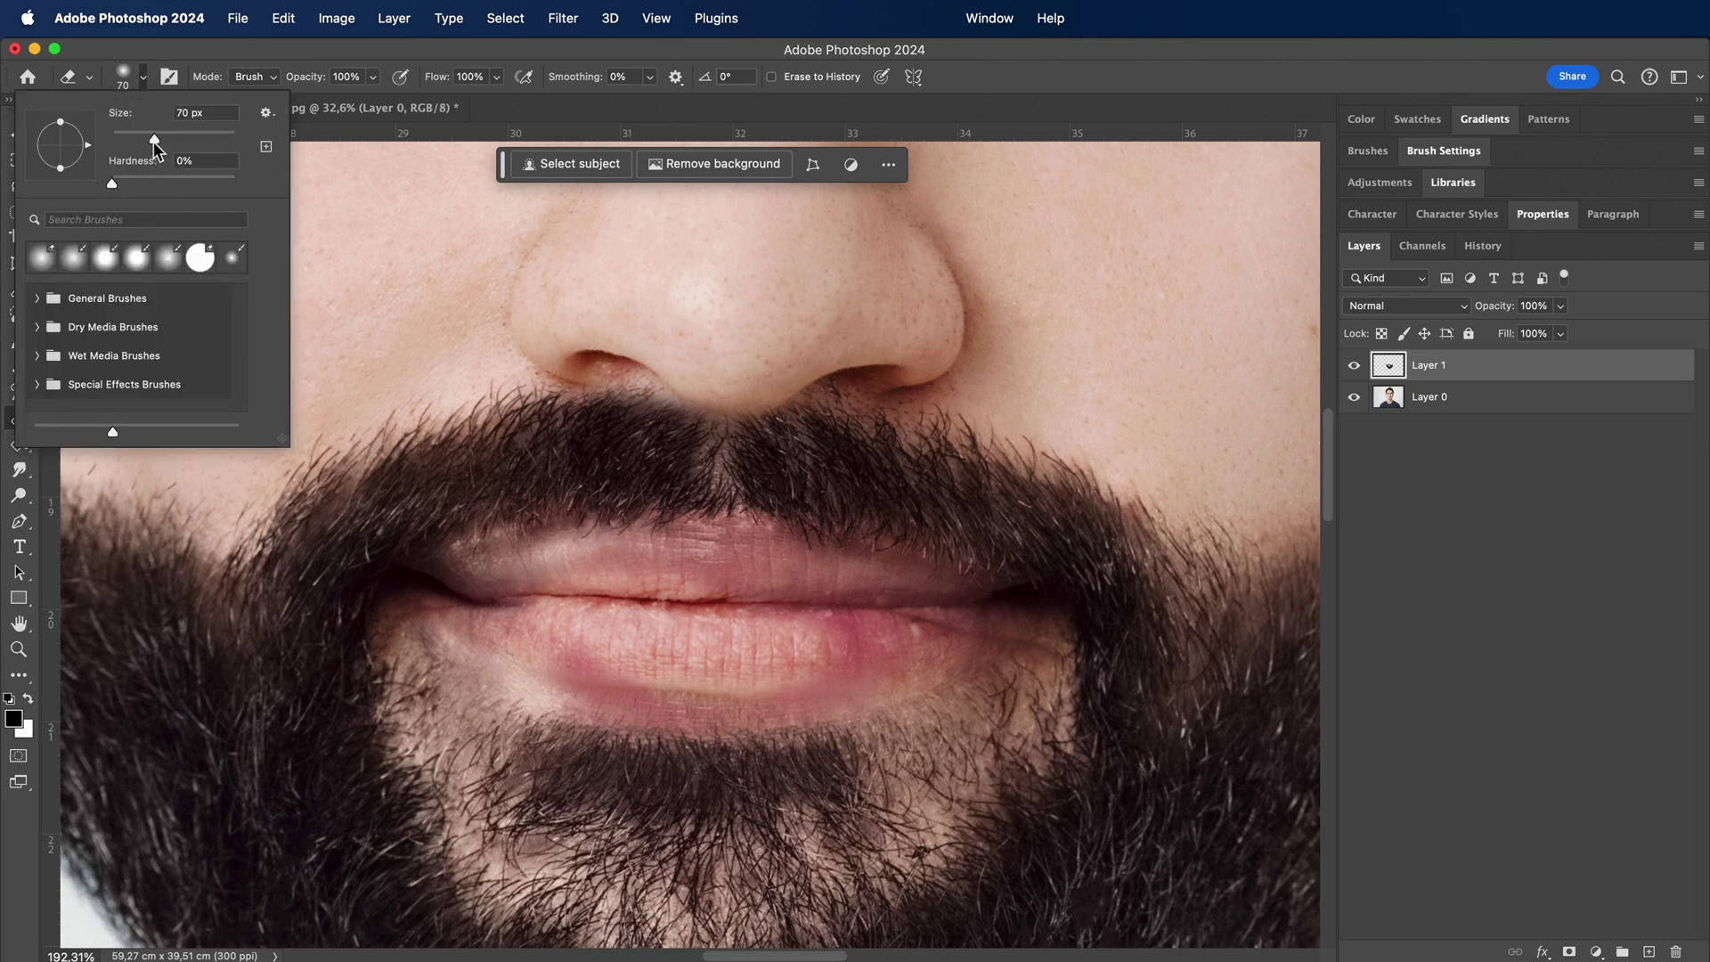
left_click(659, 638)
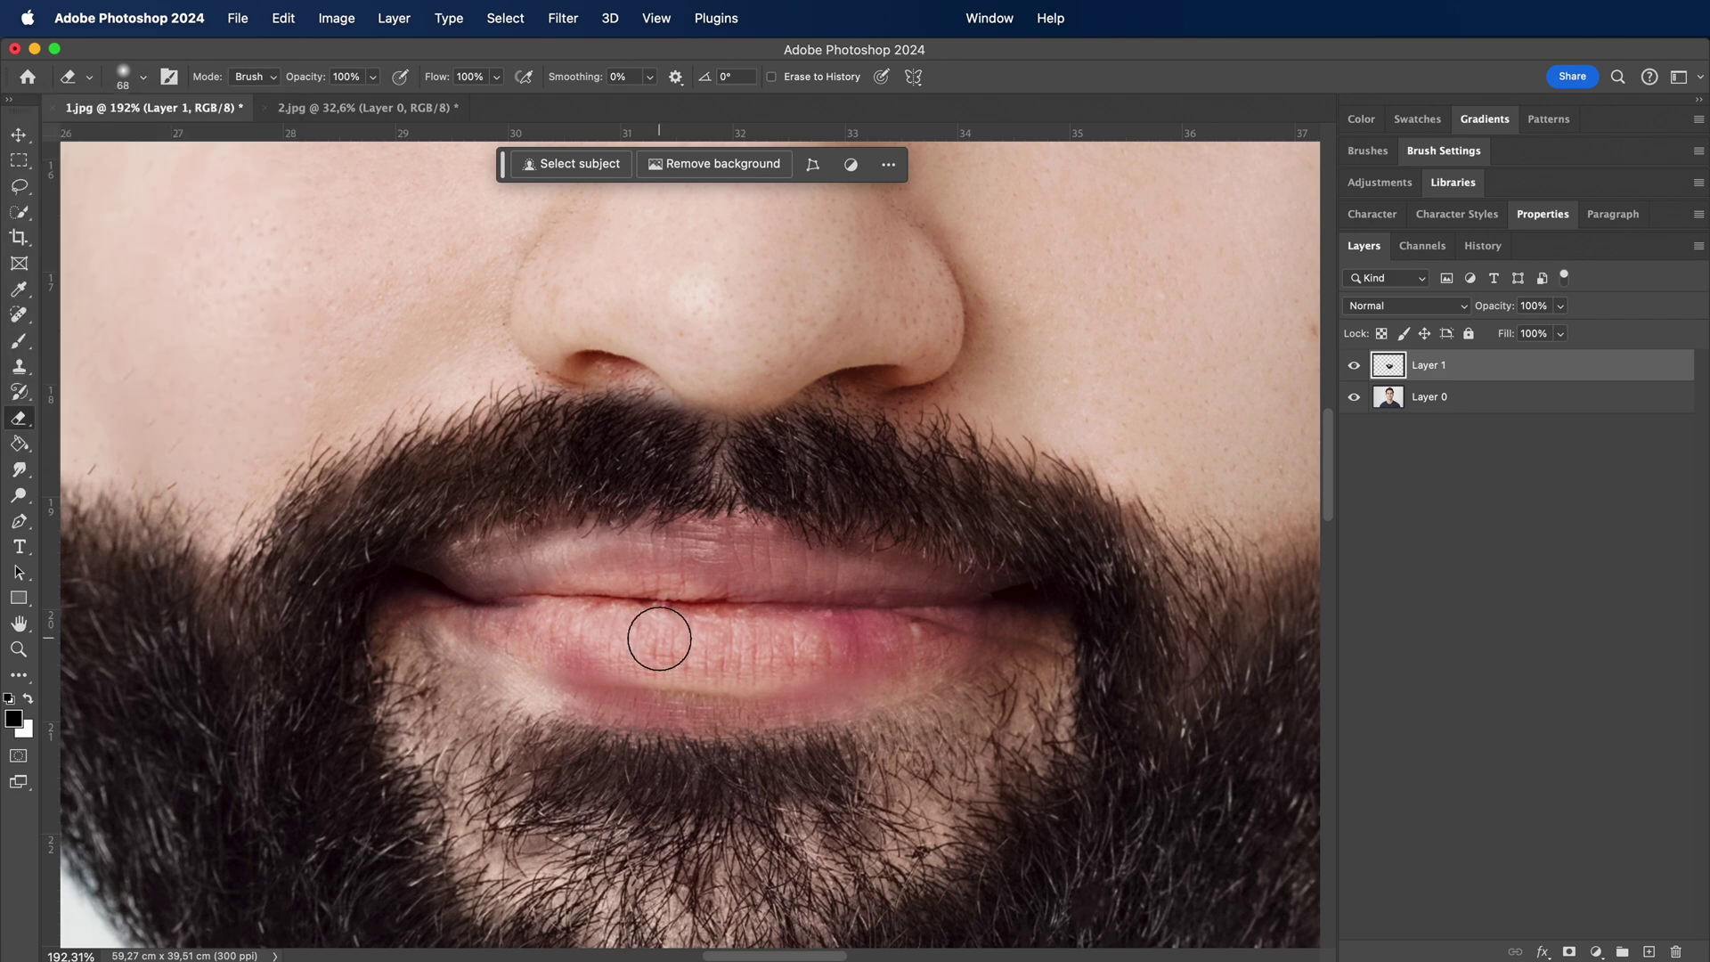
left_click(373, 77)
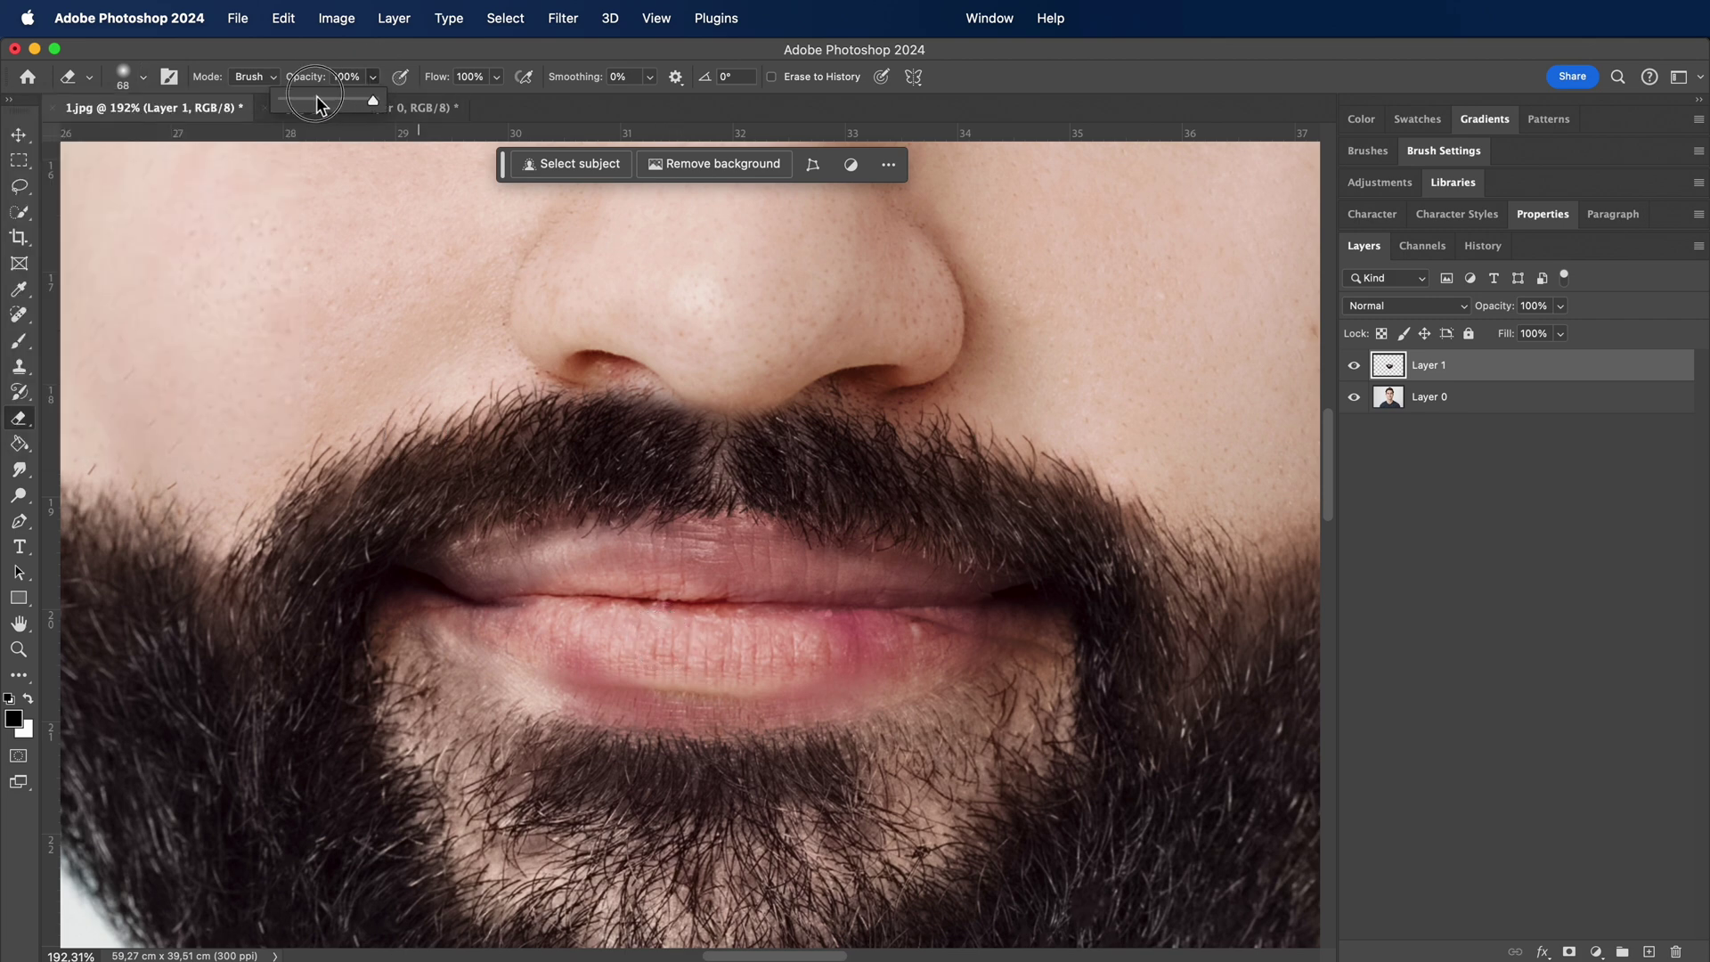
left_click(807, 639)
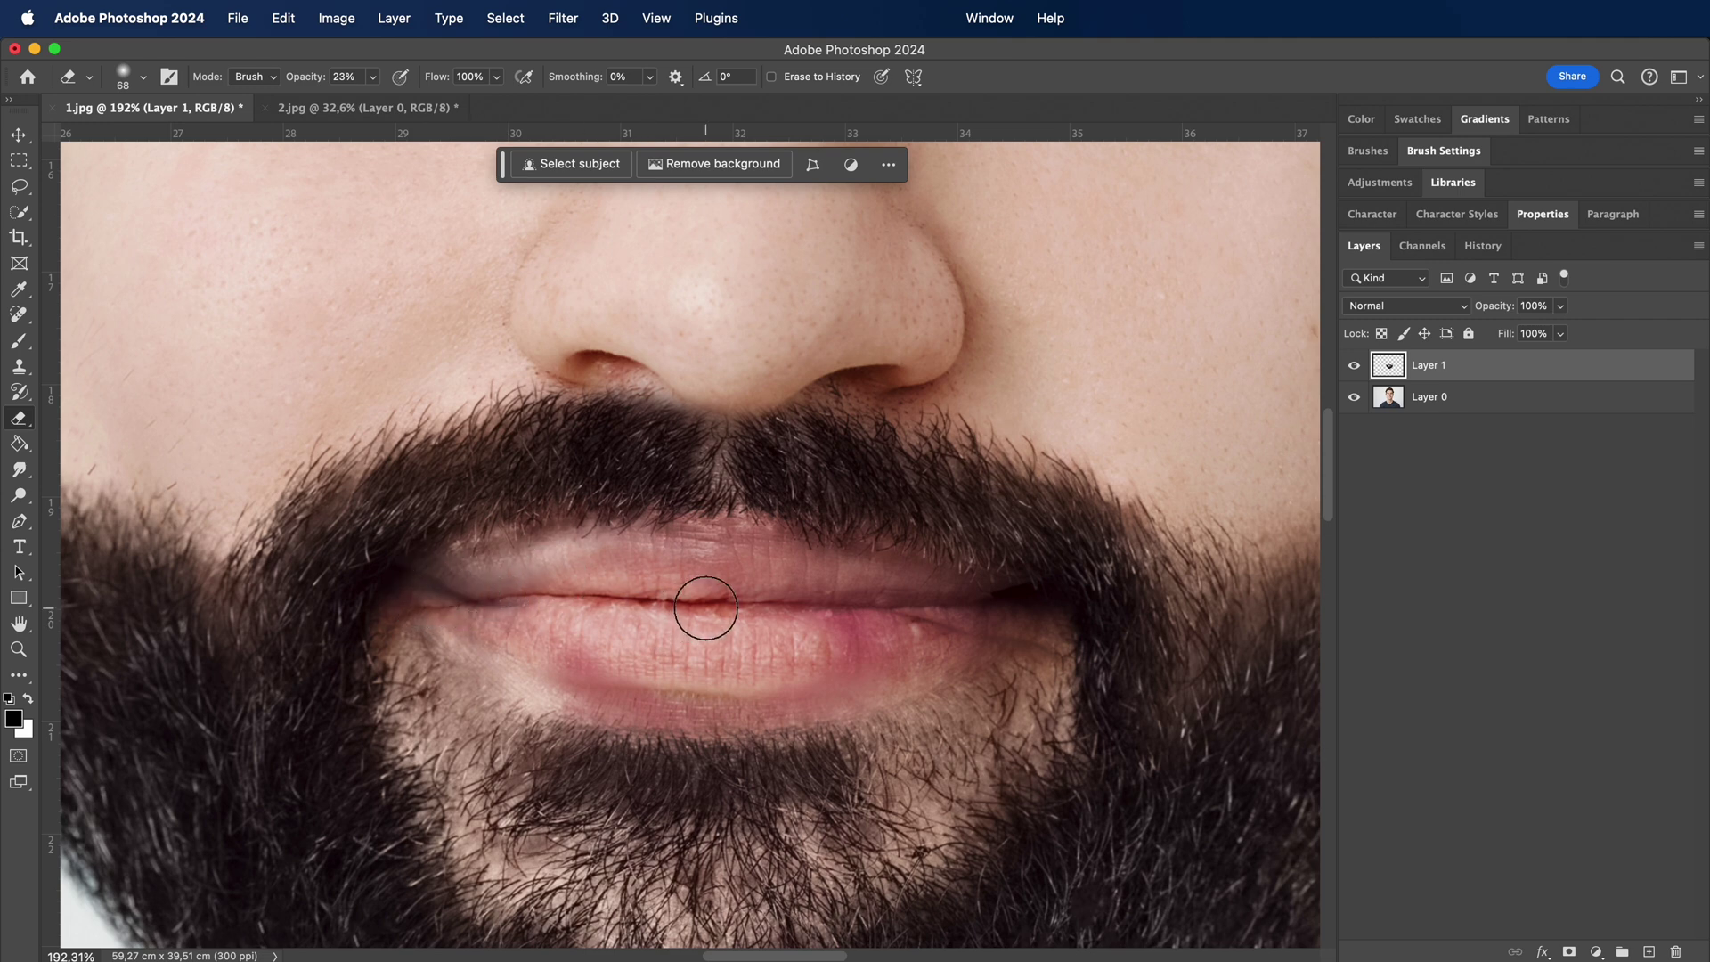
left_click_drag(917, 606, 980, 600)
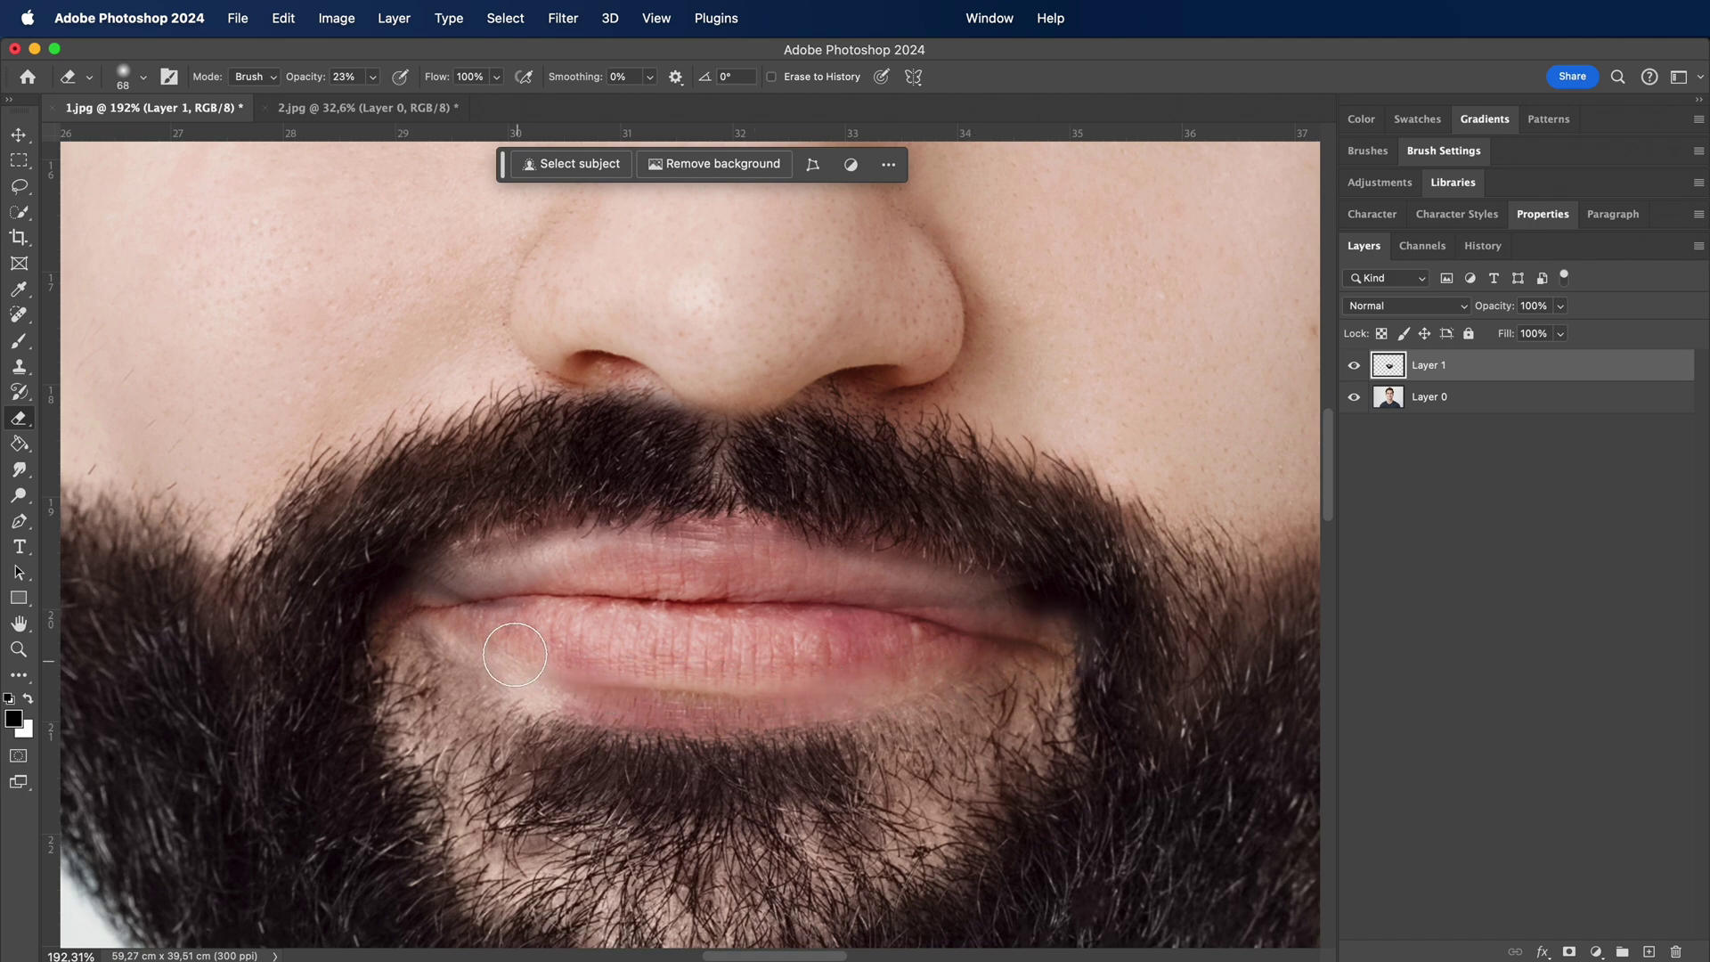
Select Layer 0, compare the face with and without the beard by toggling Layer 1's visibility, and examine the blended beard up close
scroll(801, 534, "down", 10)
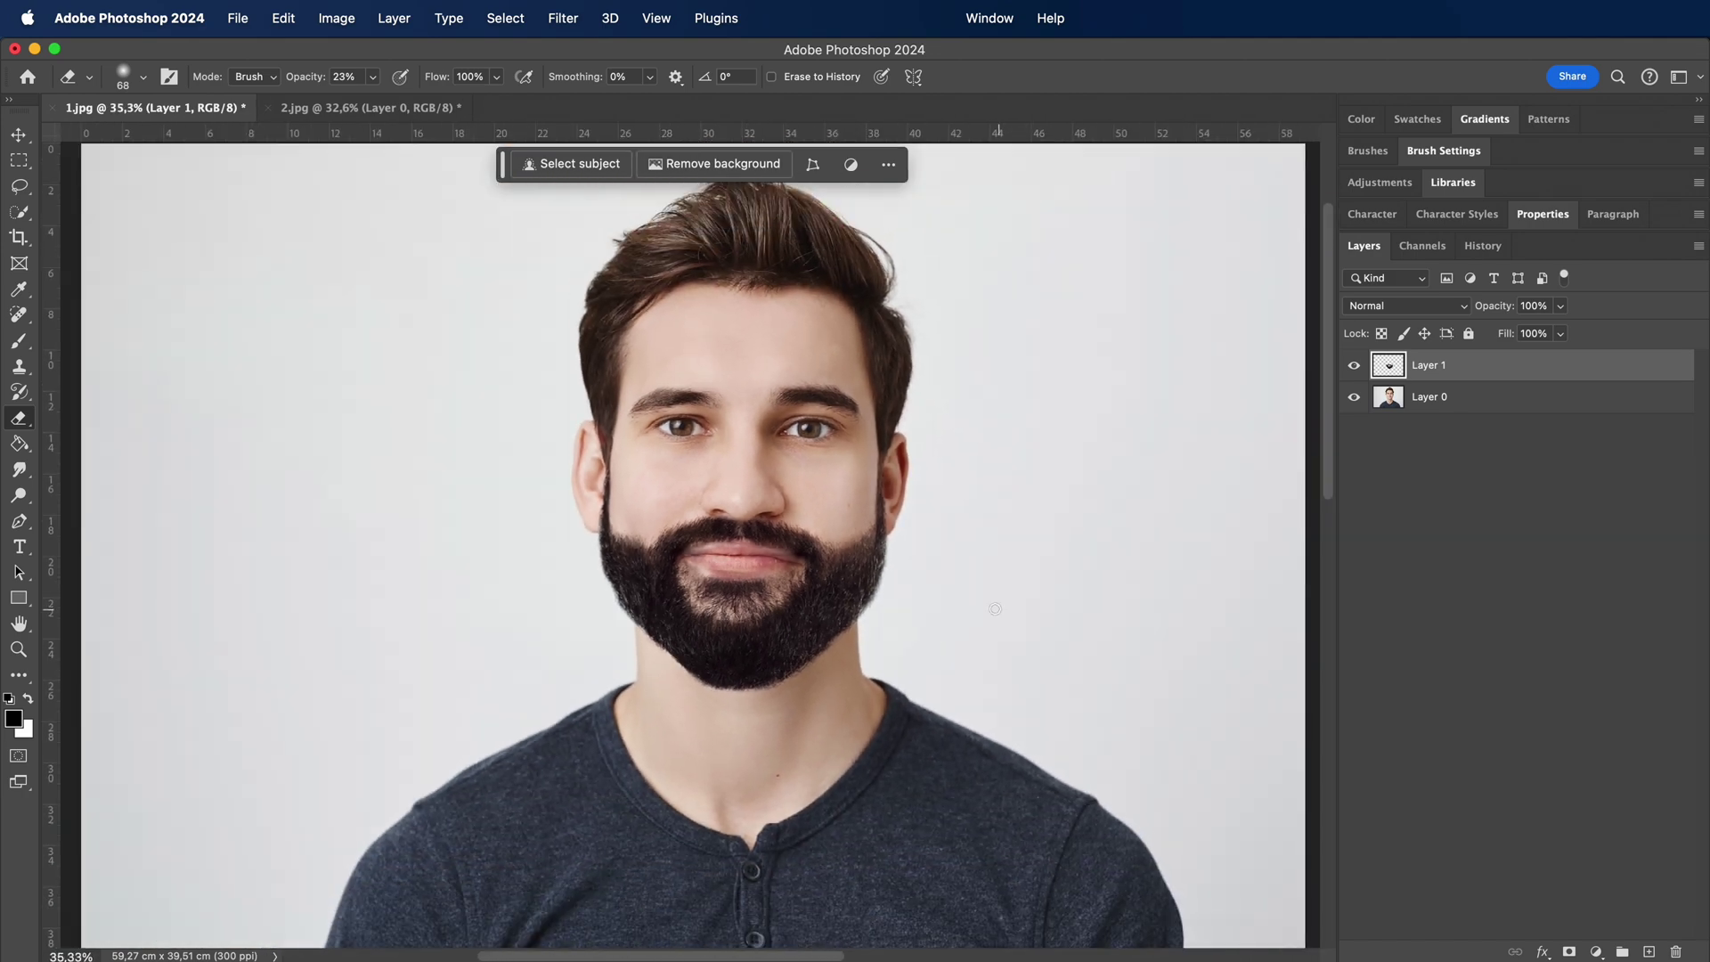
left_click_drag(906, 572, 879, 545)
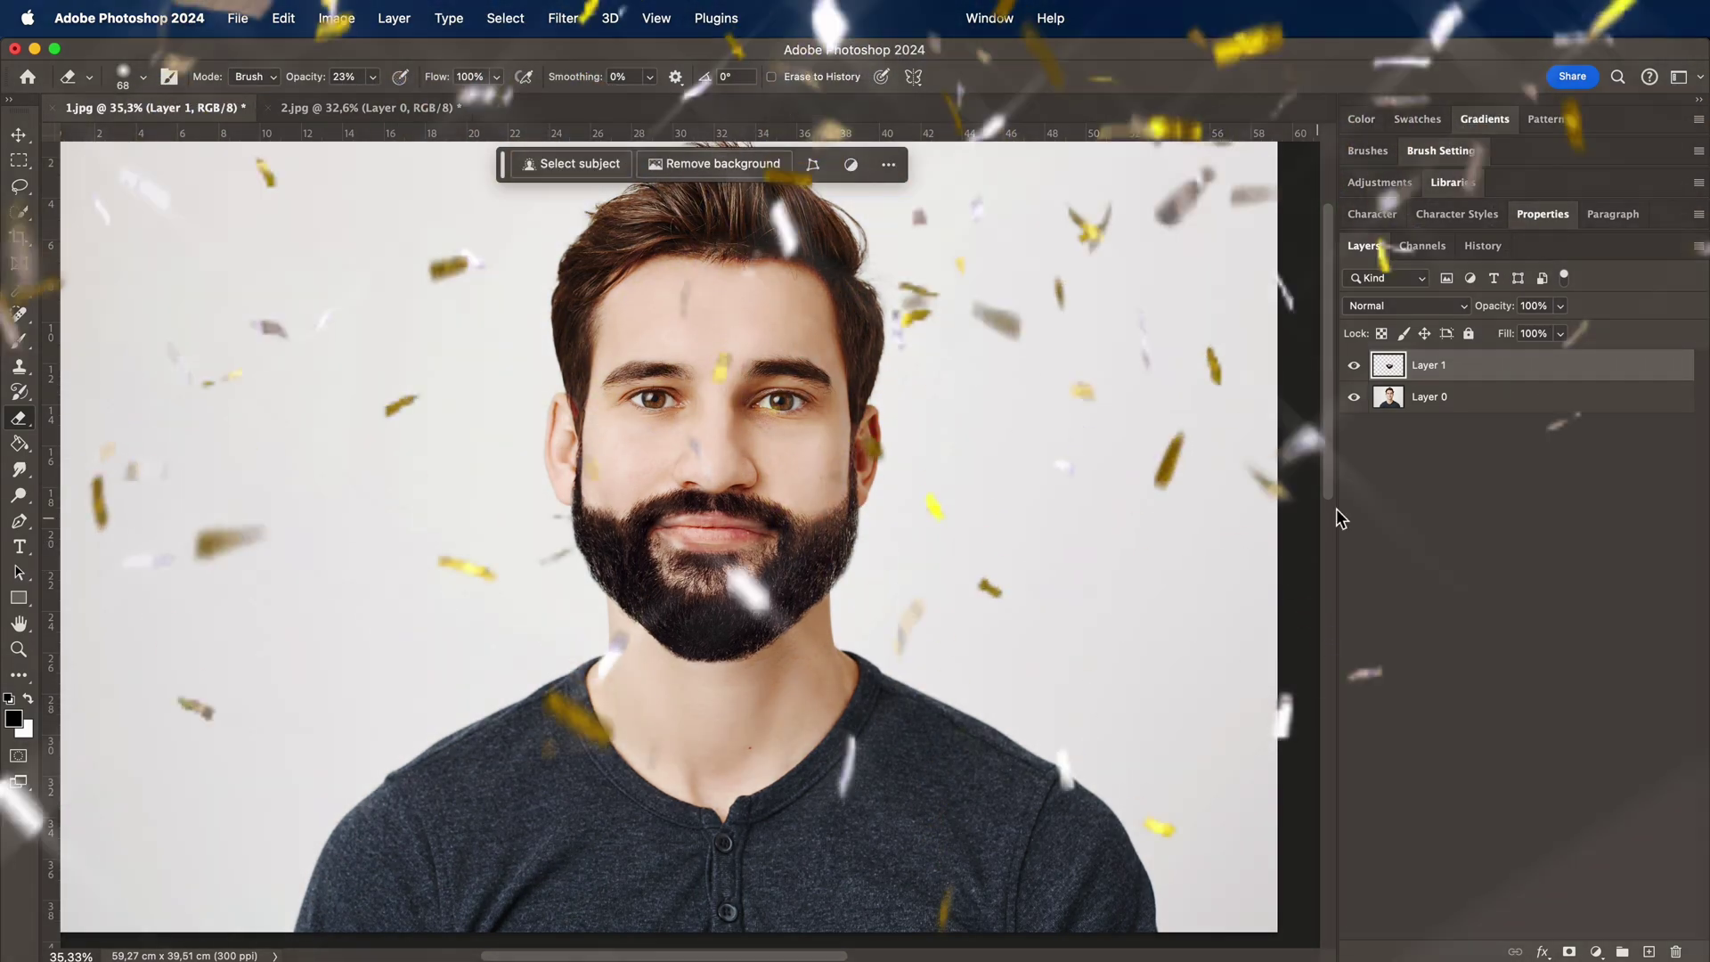
left_click(1431, 400)
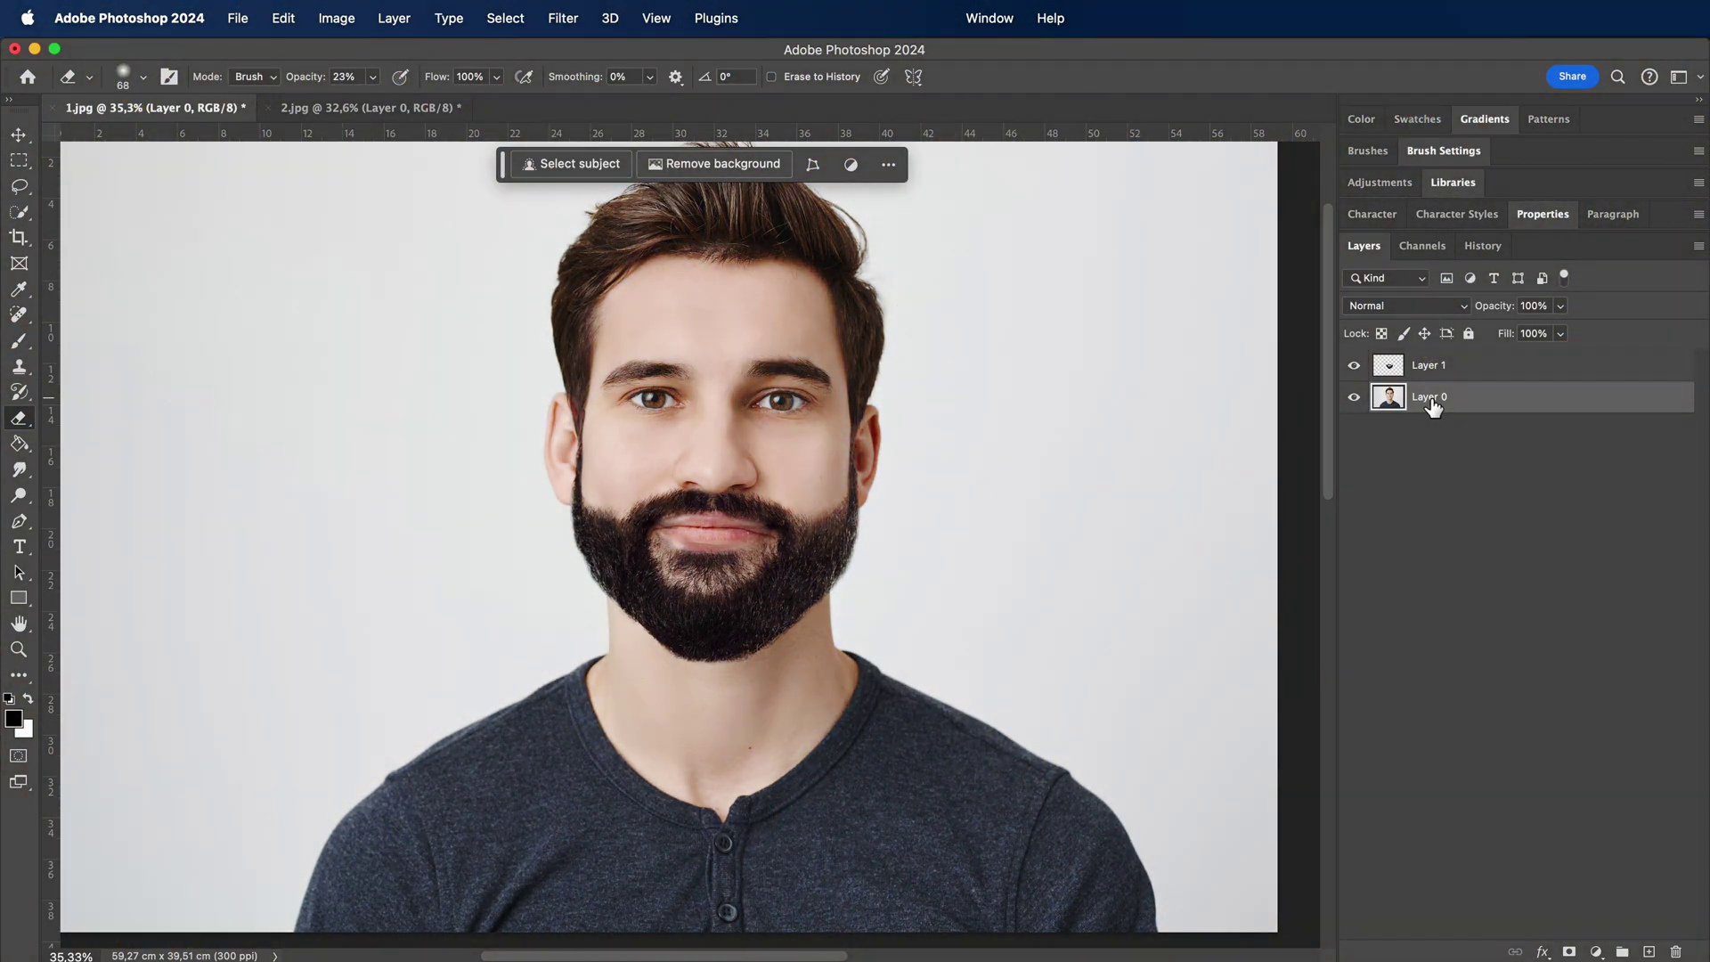
left_click(1354, 366)
left_click(1354, 366)
left_click(1354, 366)
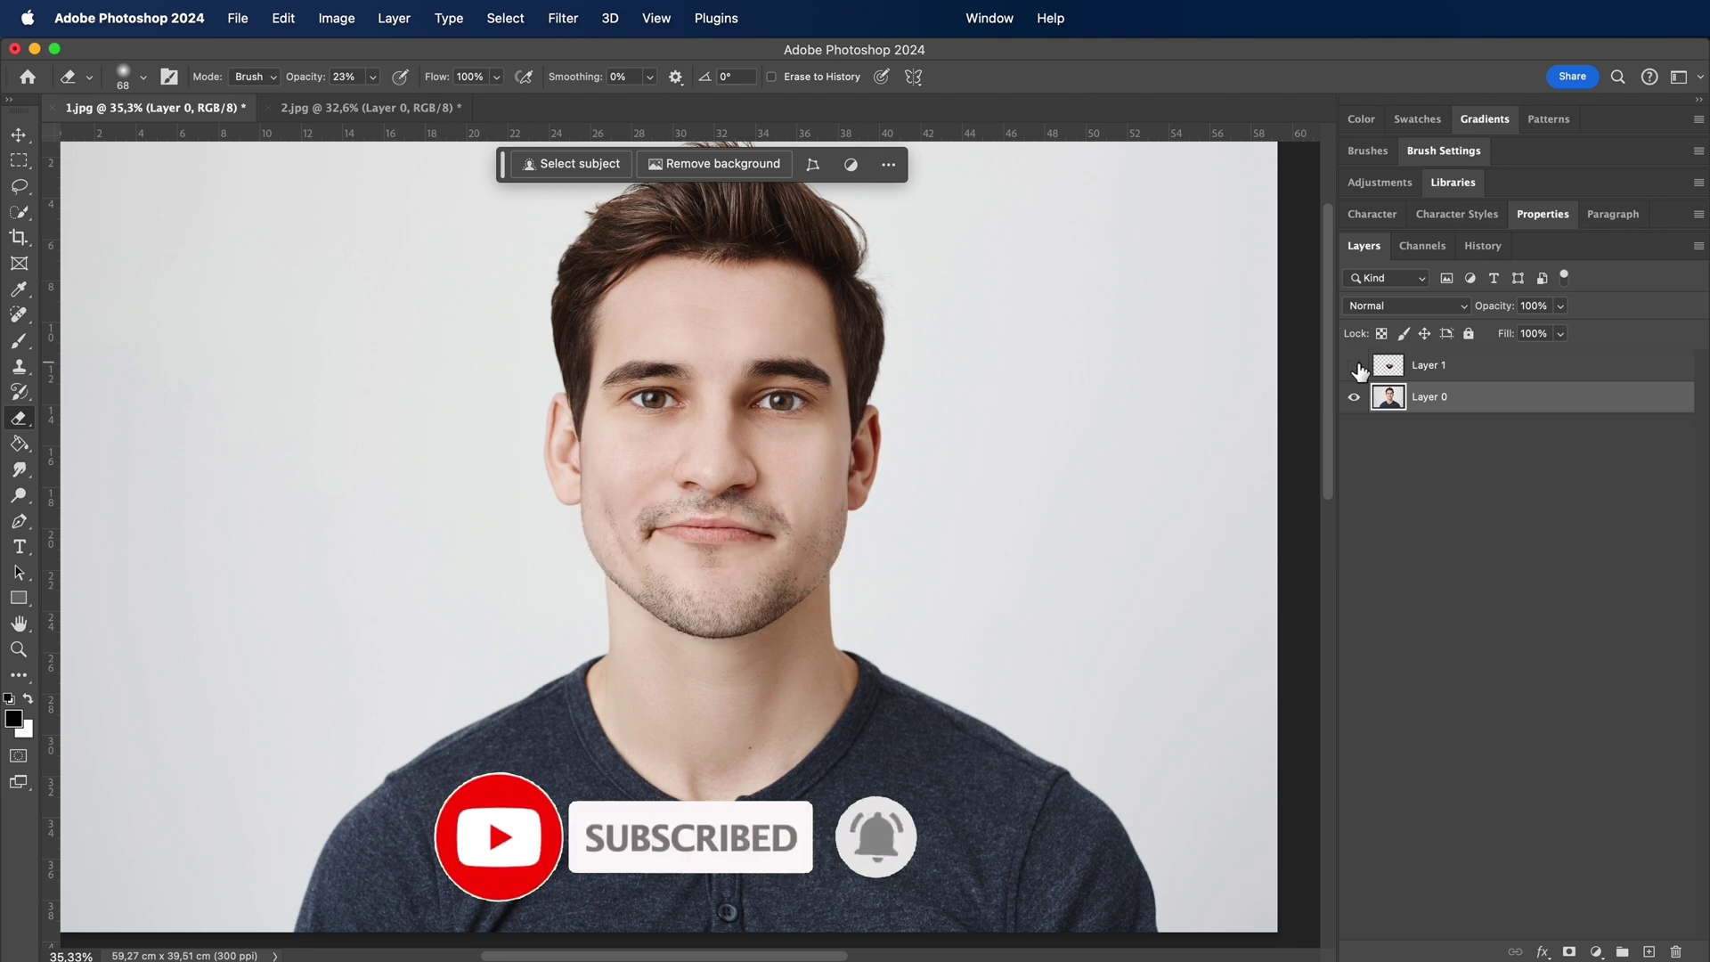
left_click(1355, 366)
scroll(828, 549, "up", 3)
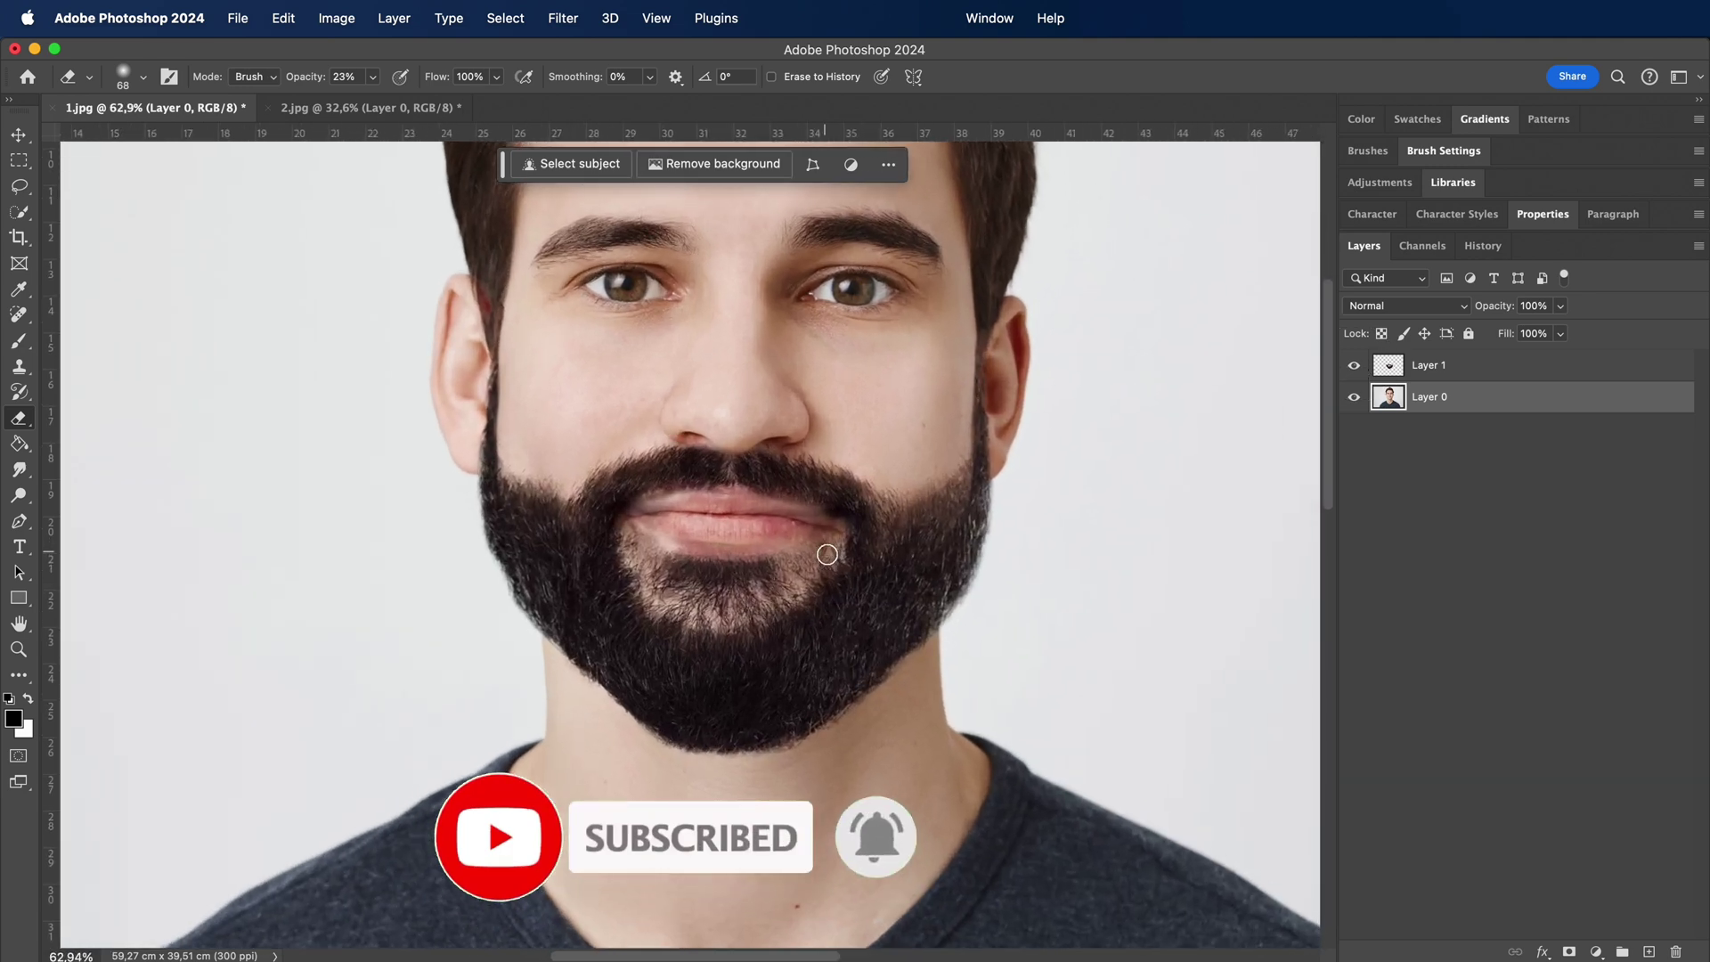
left_click_drag(816, 563, 783, 656)
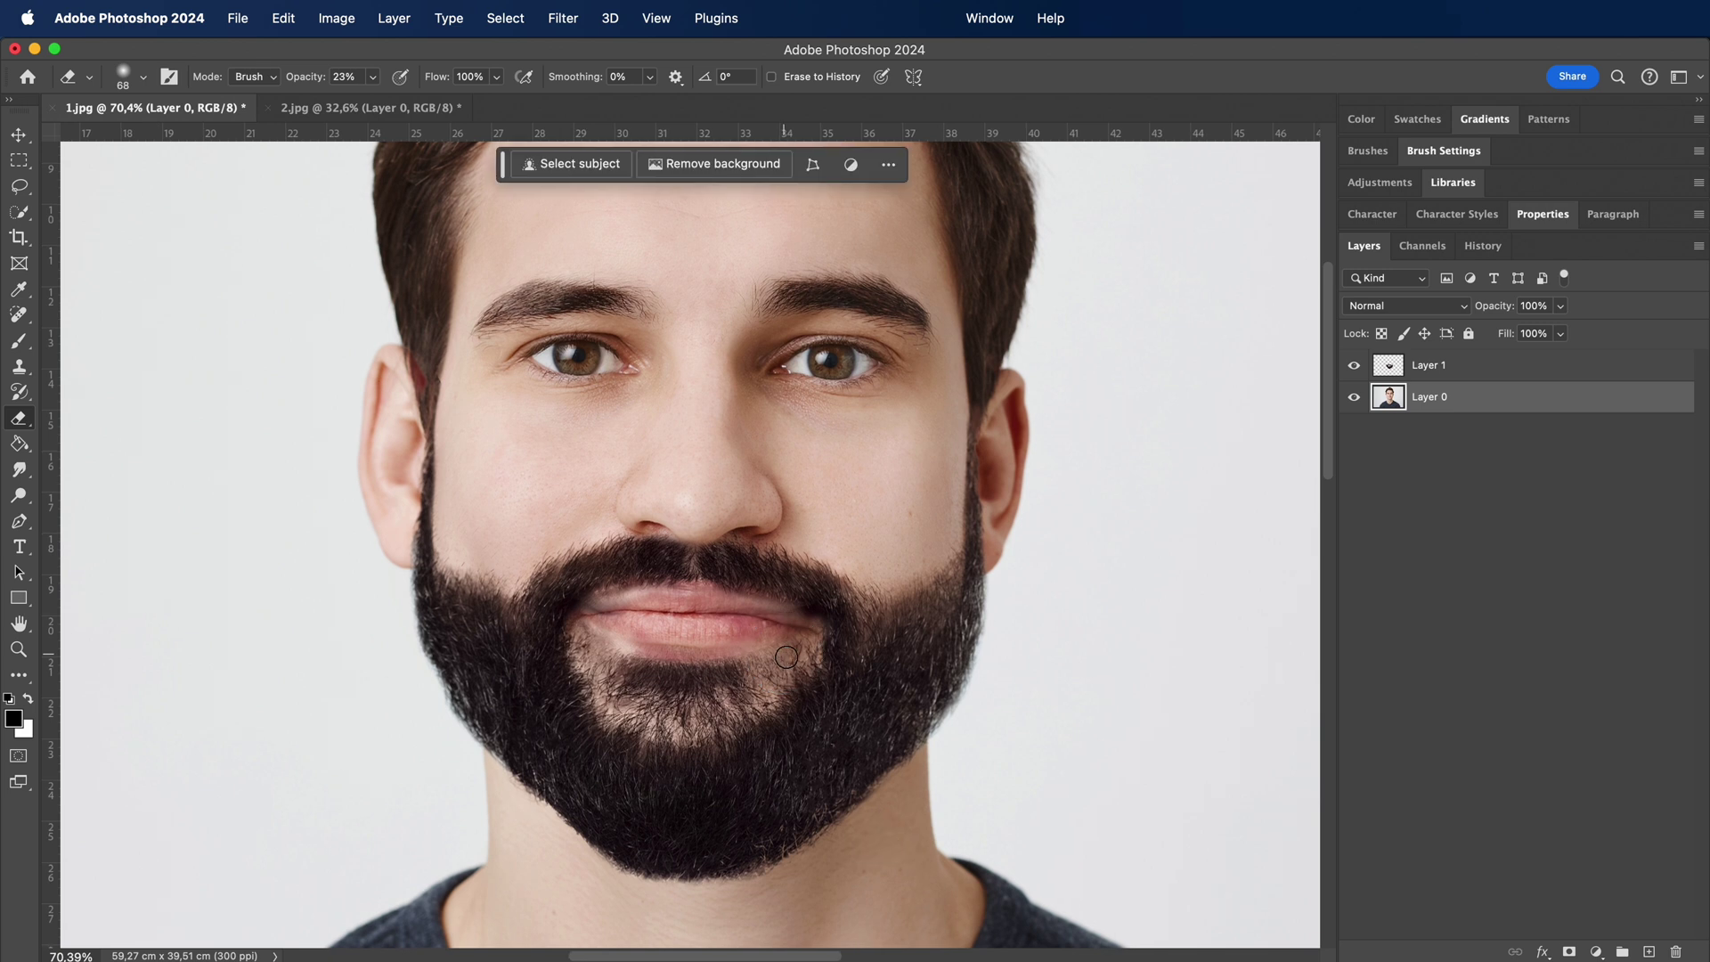